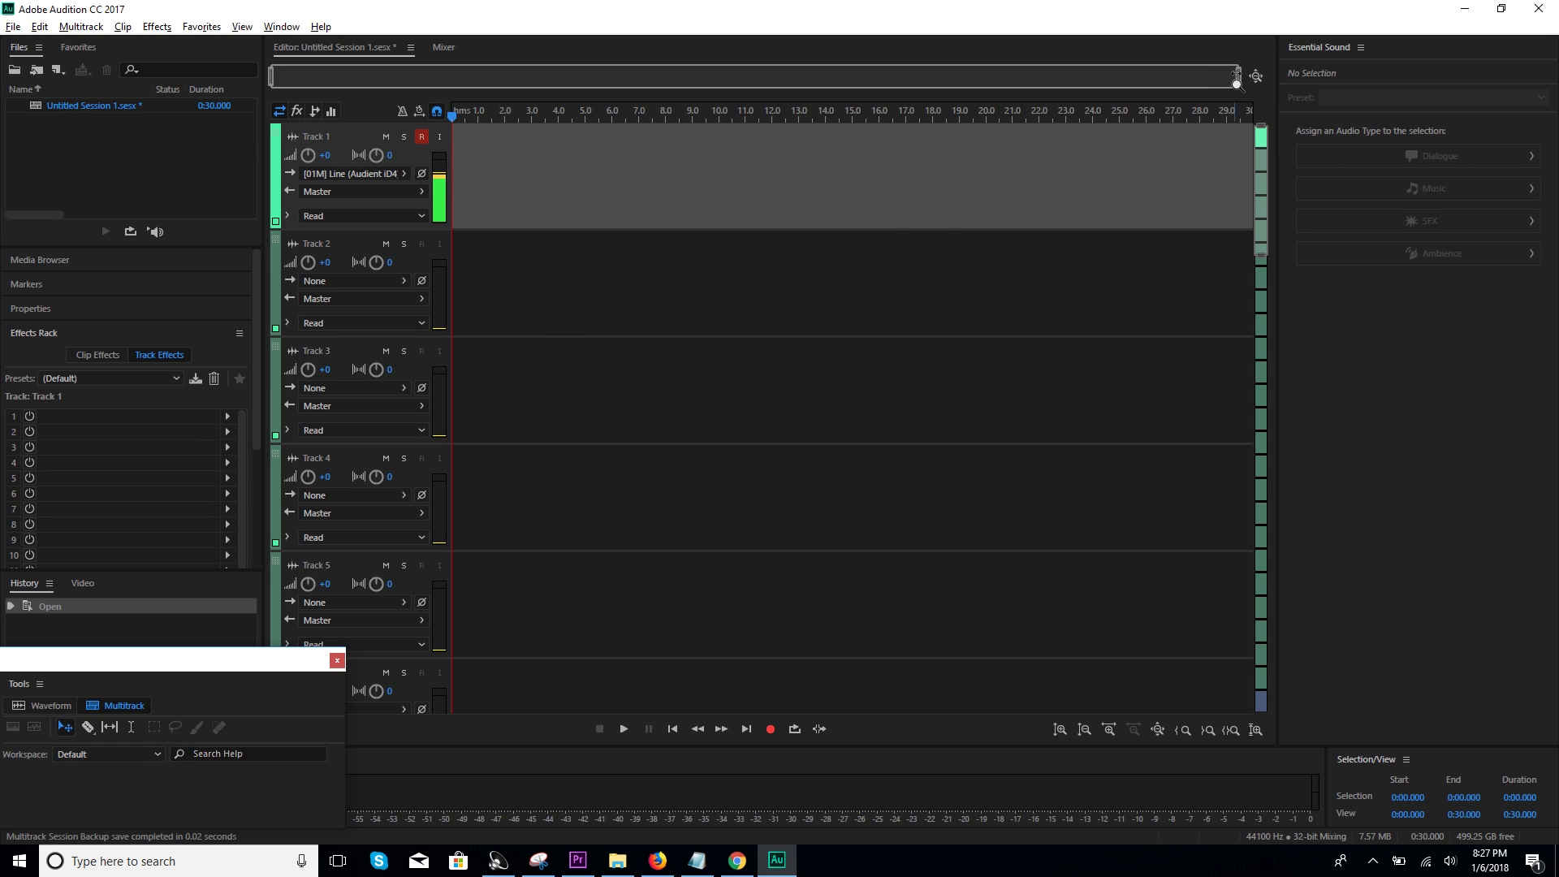
Zoom the session timeline to show about 21 seconds instead of 30
left_click_drag(1238, 78, 965, 79)
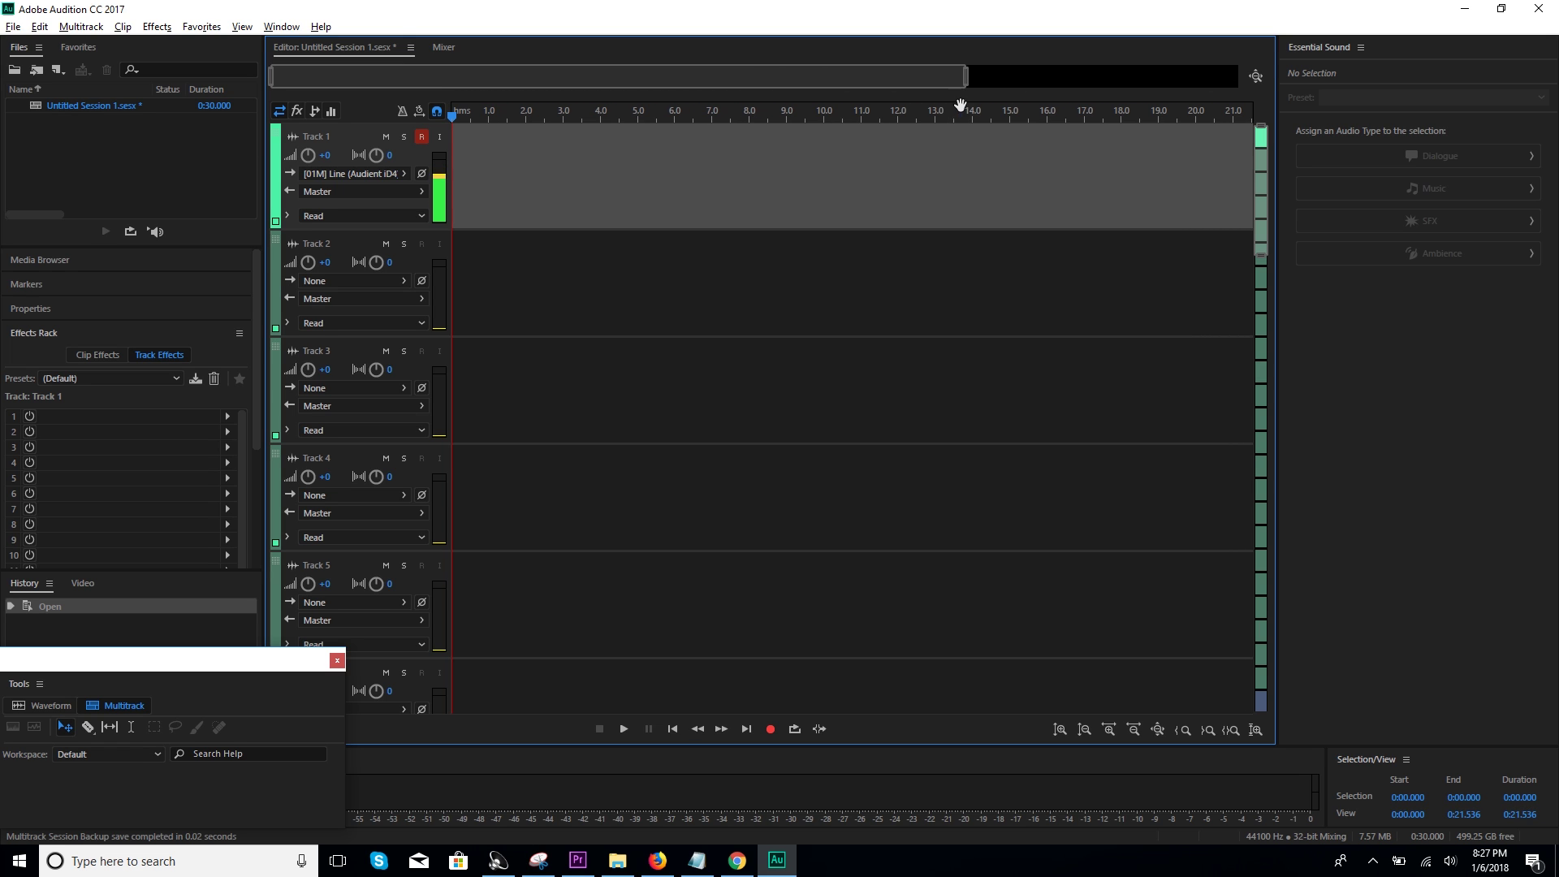
Record a roughly four-second vocal take on Track 1
left_click(771, 730)
left_click(769, 728)
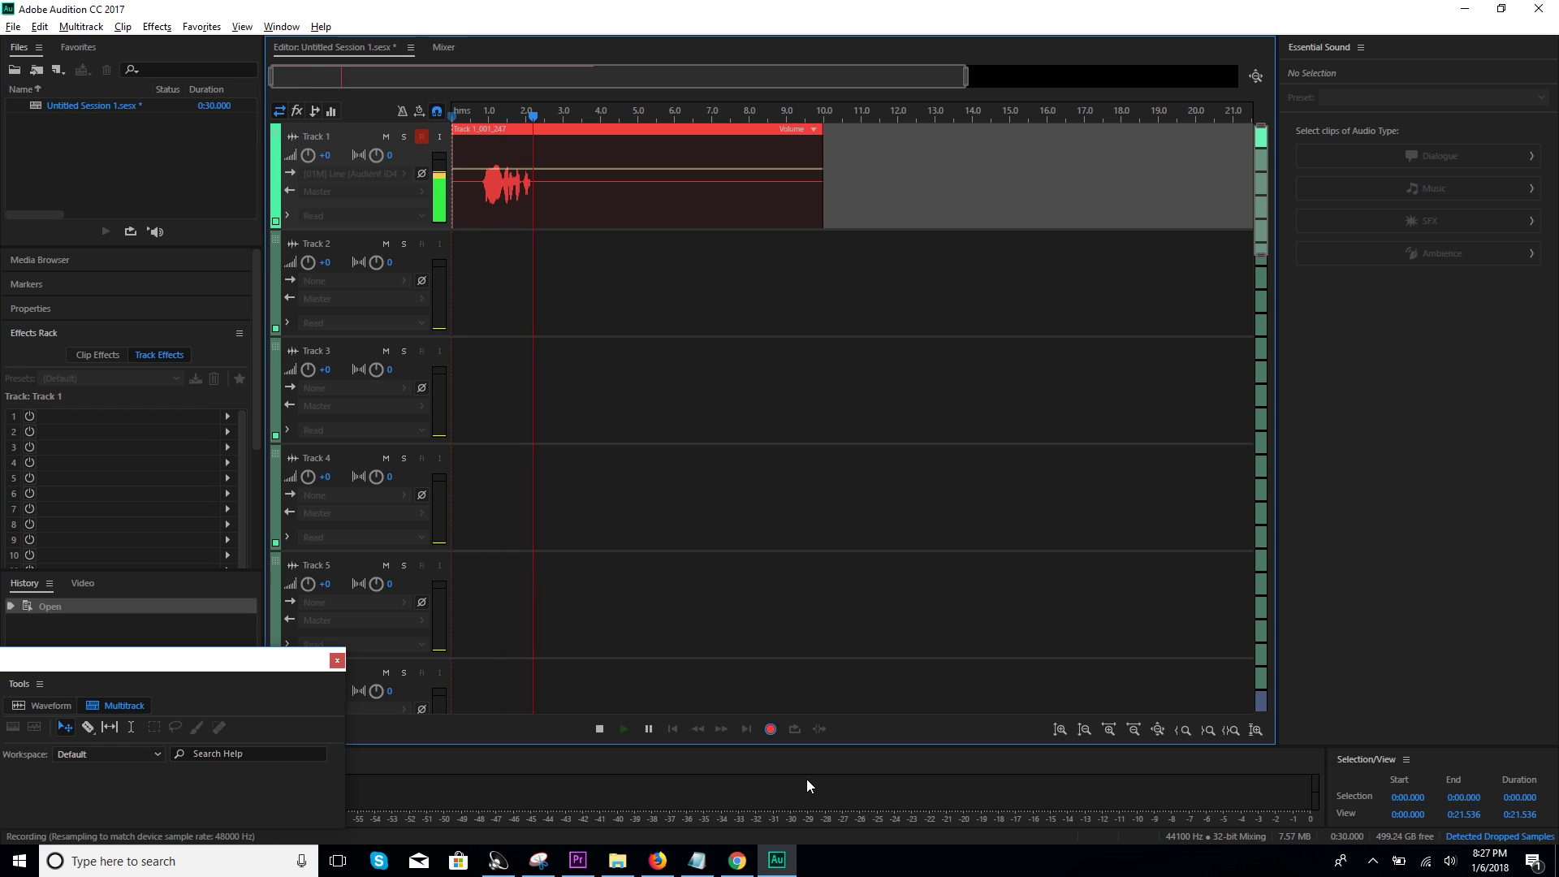
left_click(601, 730)
Play the clip's spoken portion in the Waveform Editor, then return to Multitrack view
double_click(510, 195)
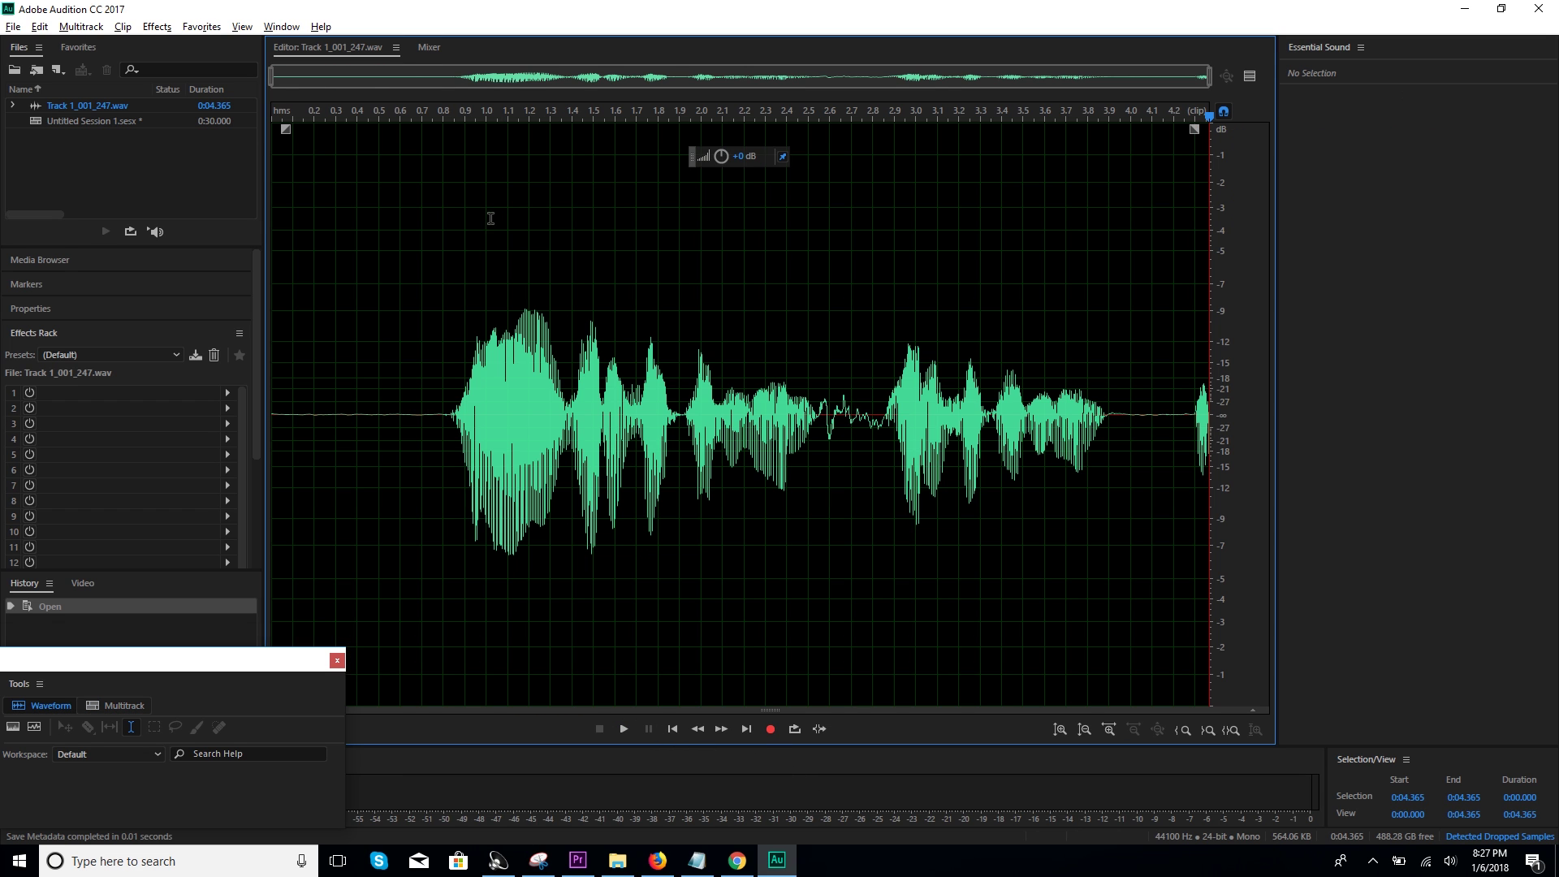
left_click_drag(436, 415, 1152, 420)
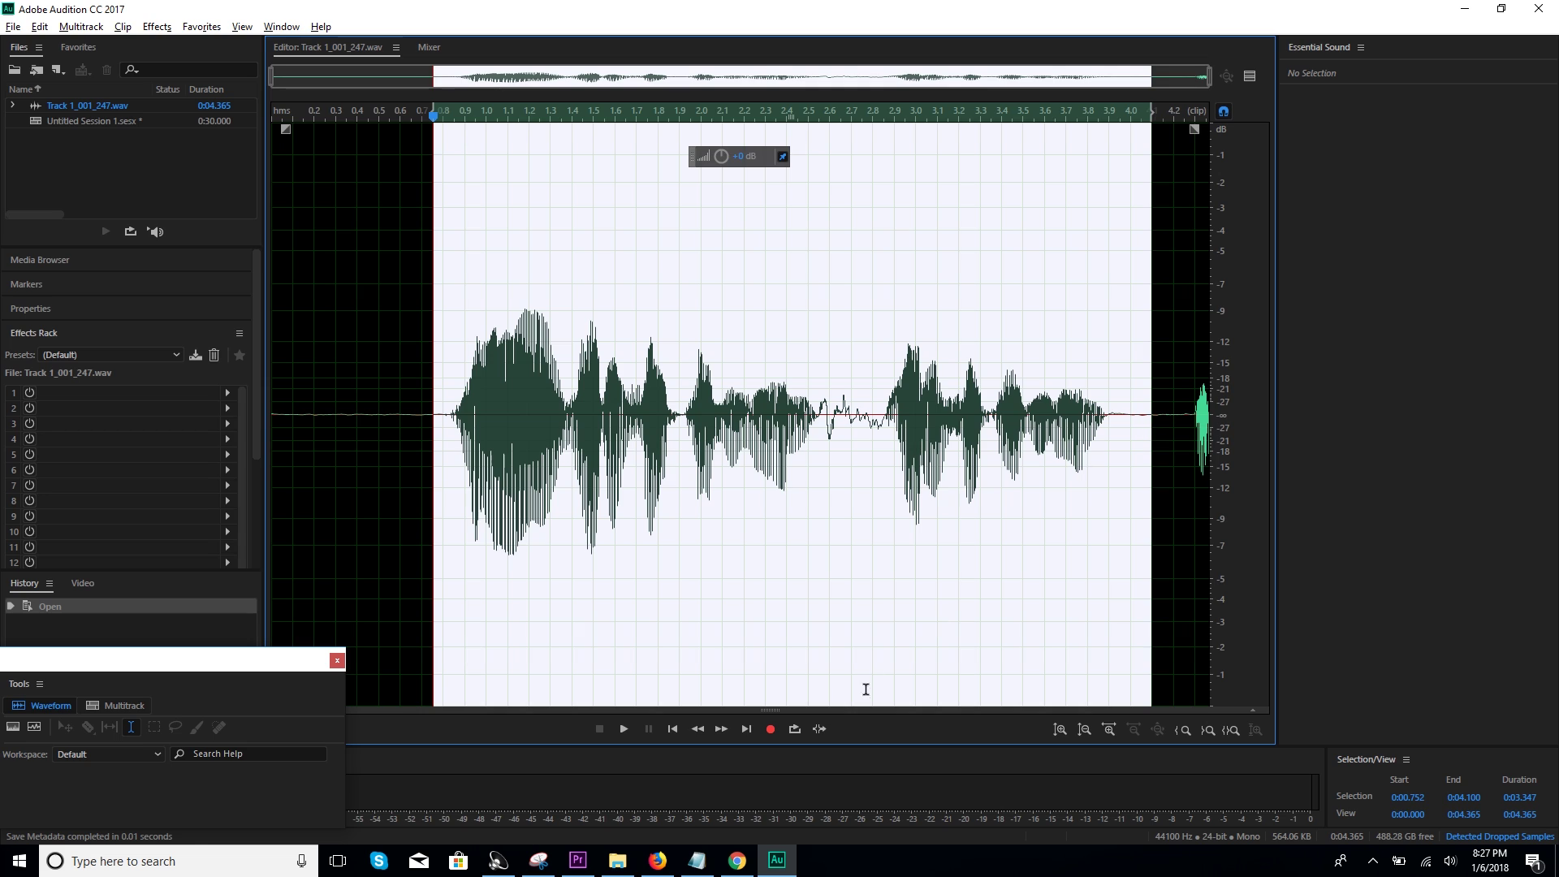
left_click(625, 729)
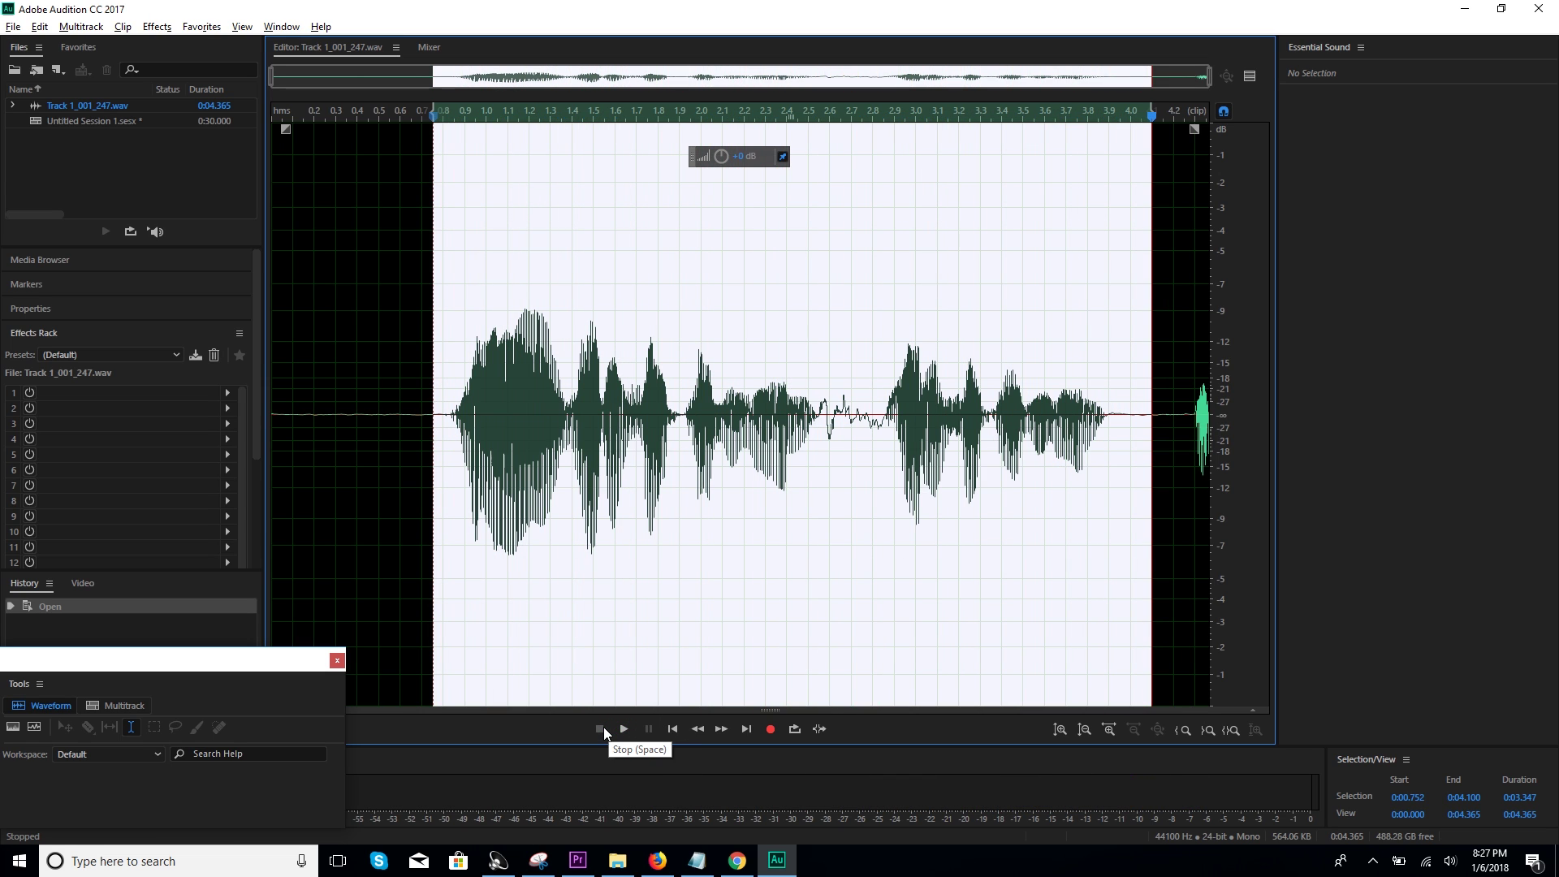
left_click(85, 28)
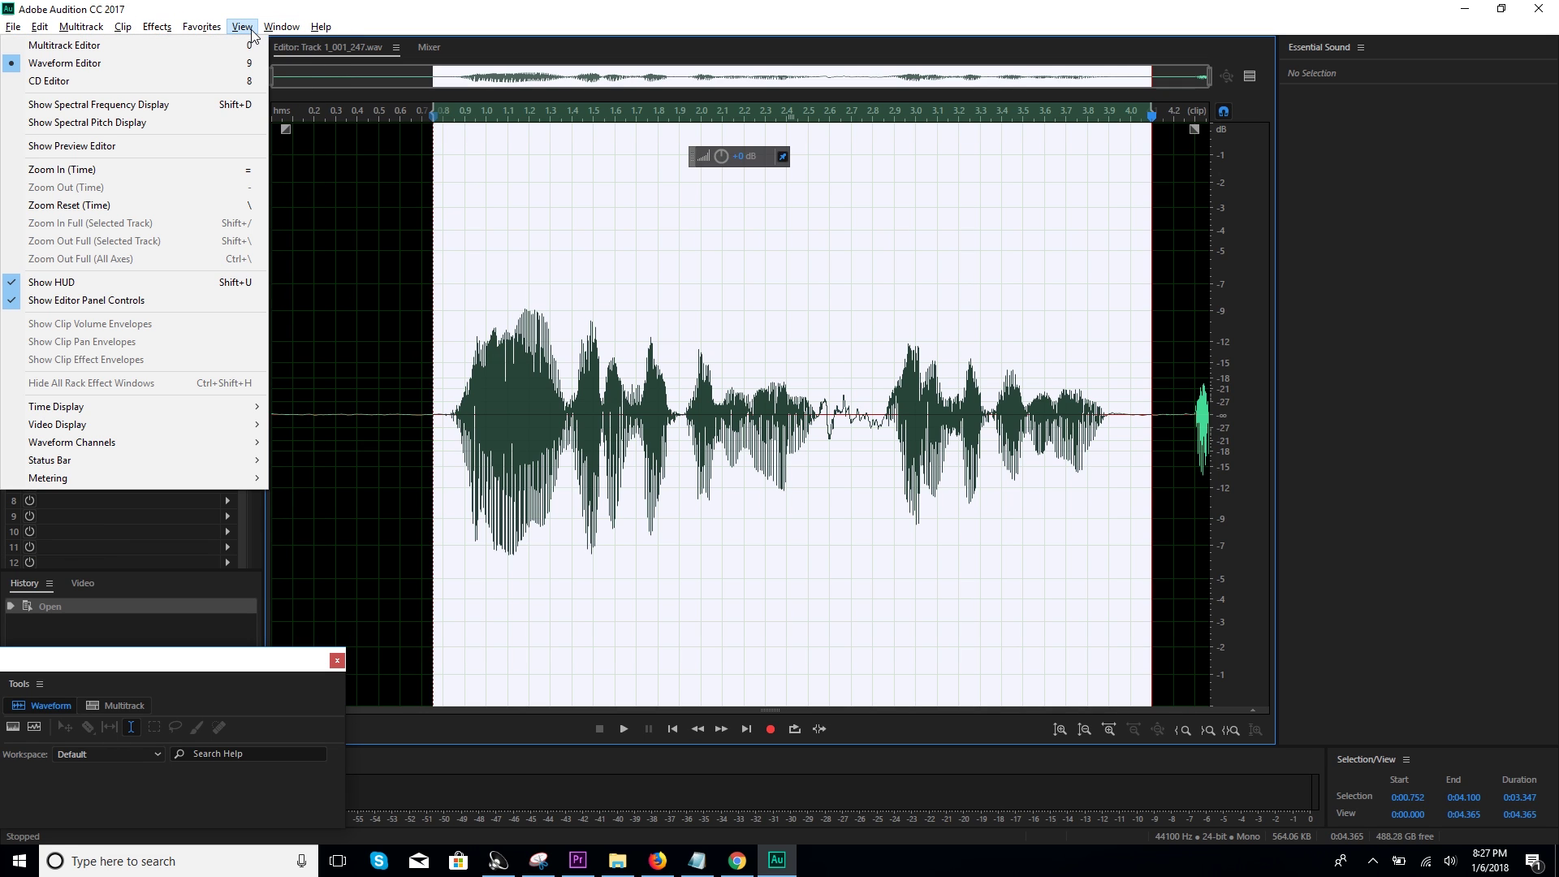
left_click(206, 46)
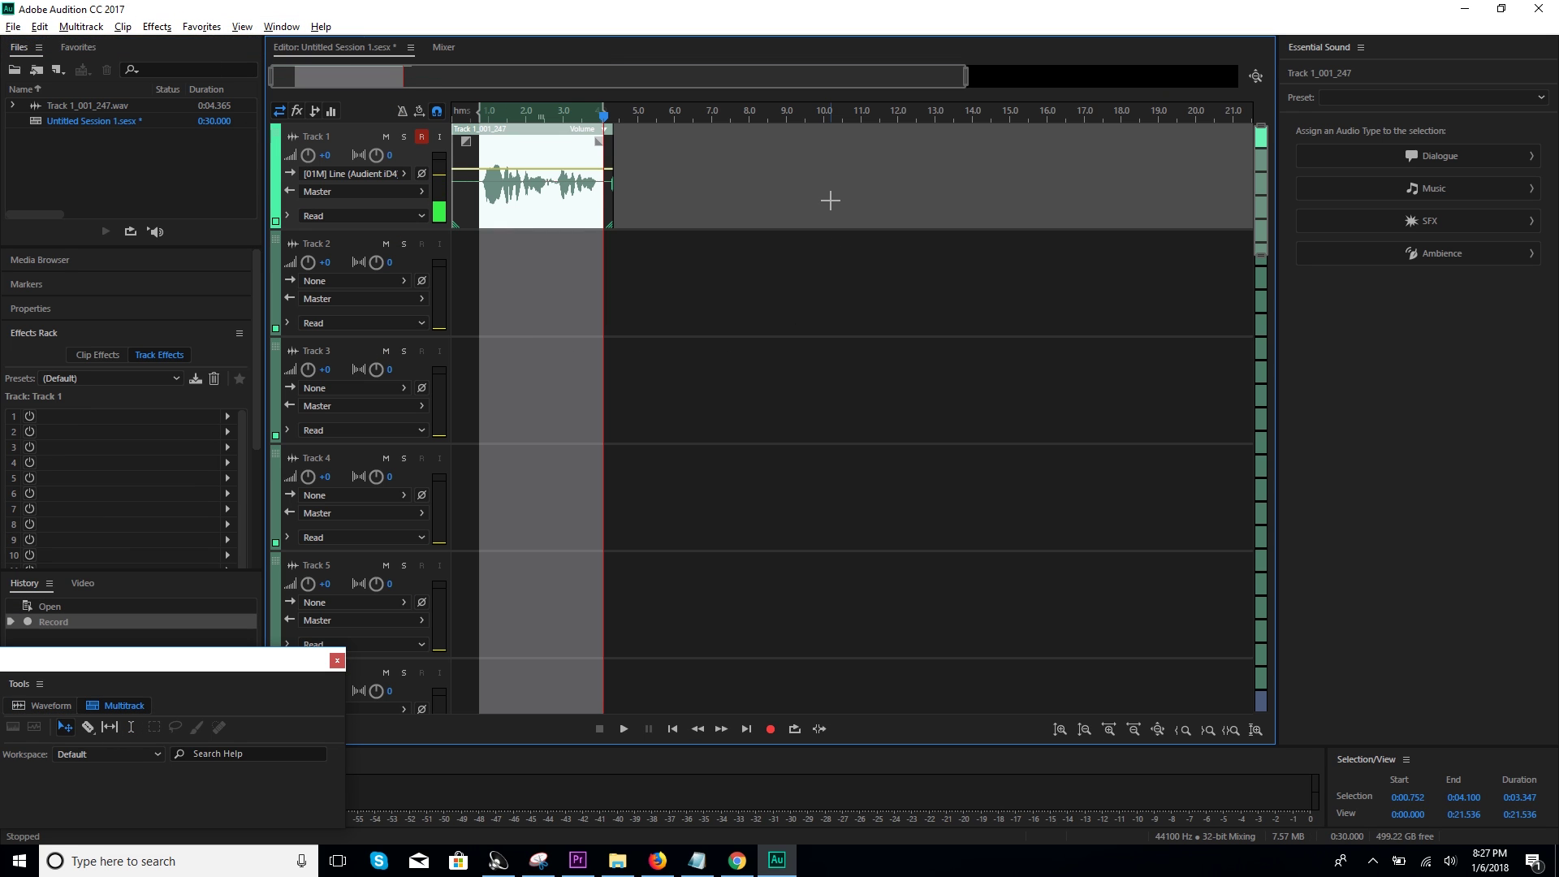
Zoom in on the clip and select the vocal clip on Track 1
left_click_drag(970, 82, 781, 80)
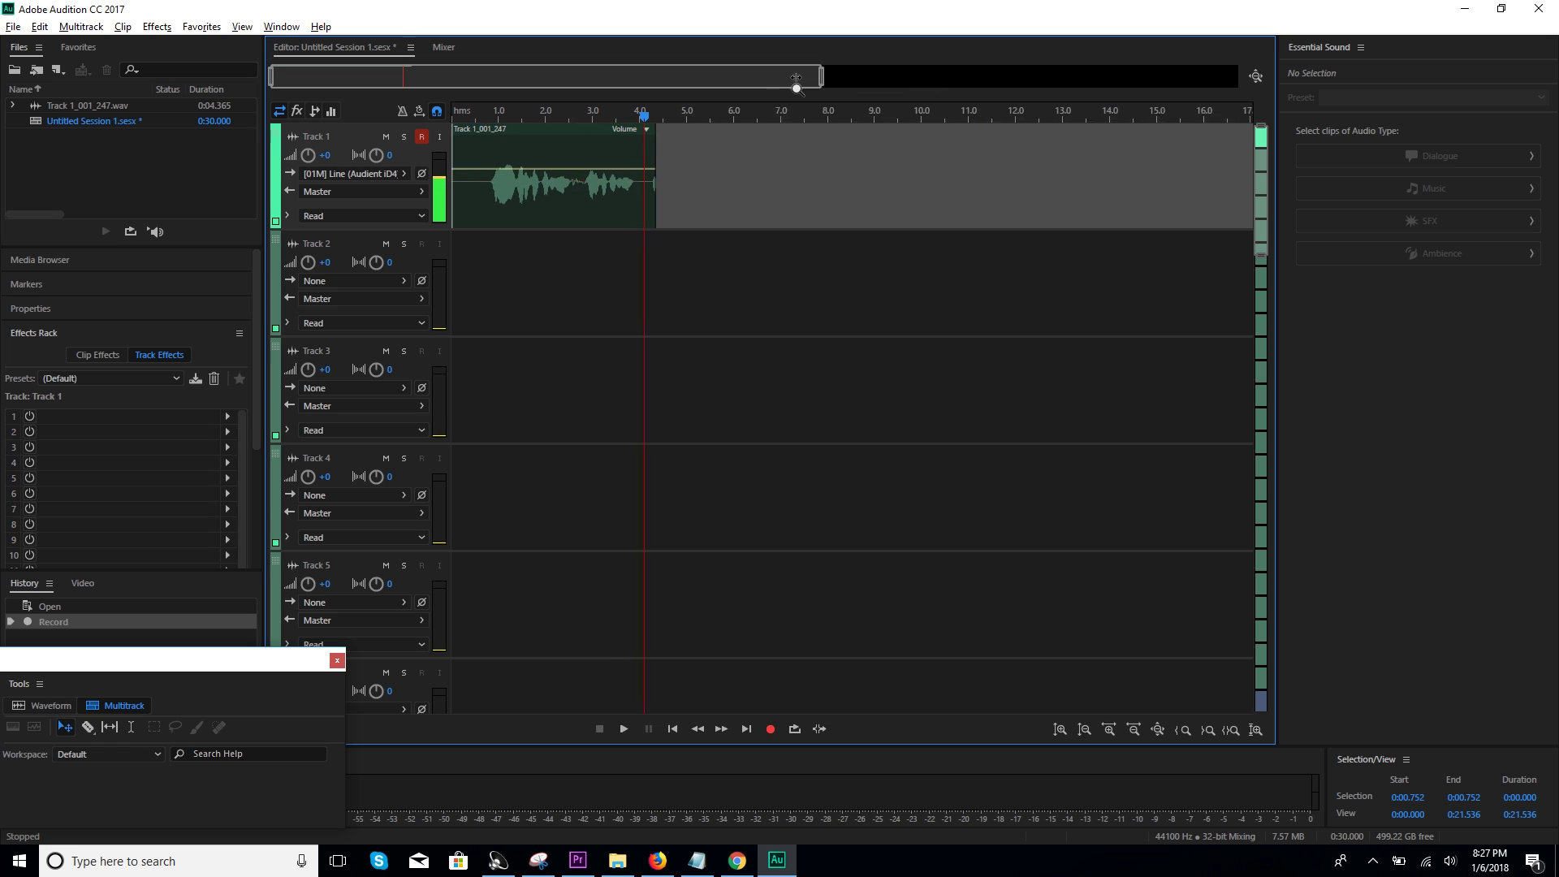
left_click(591, 184)
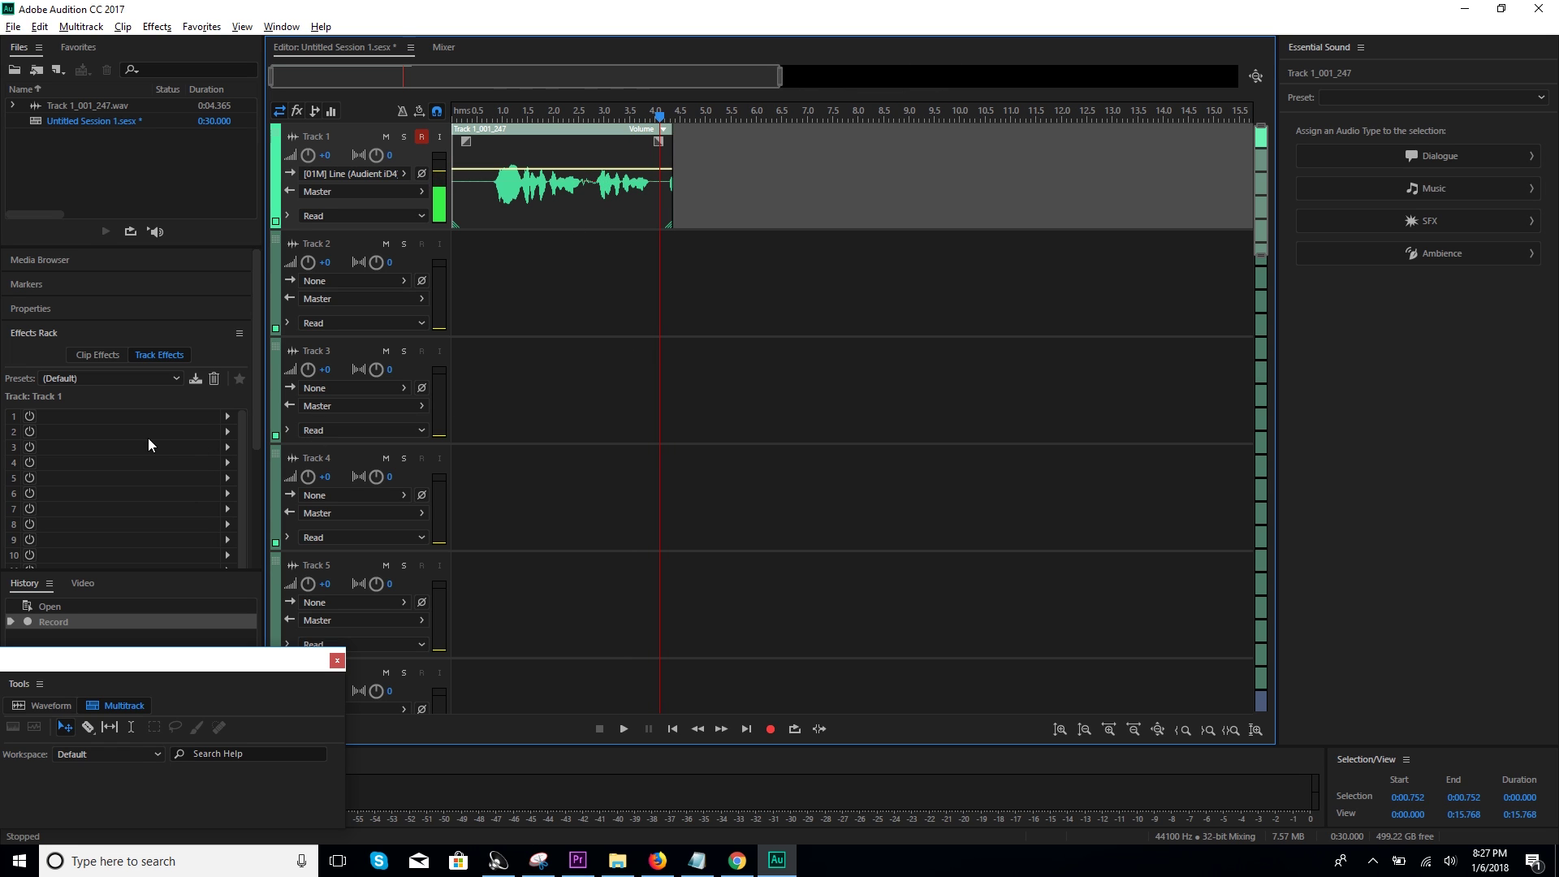
left_click(495, 316)
left_click(591, 207)
left_click(578, 285)
left_click(598, 418)
left_click(611, 290)
left_click(622, 210)
left_click(544, 311)
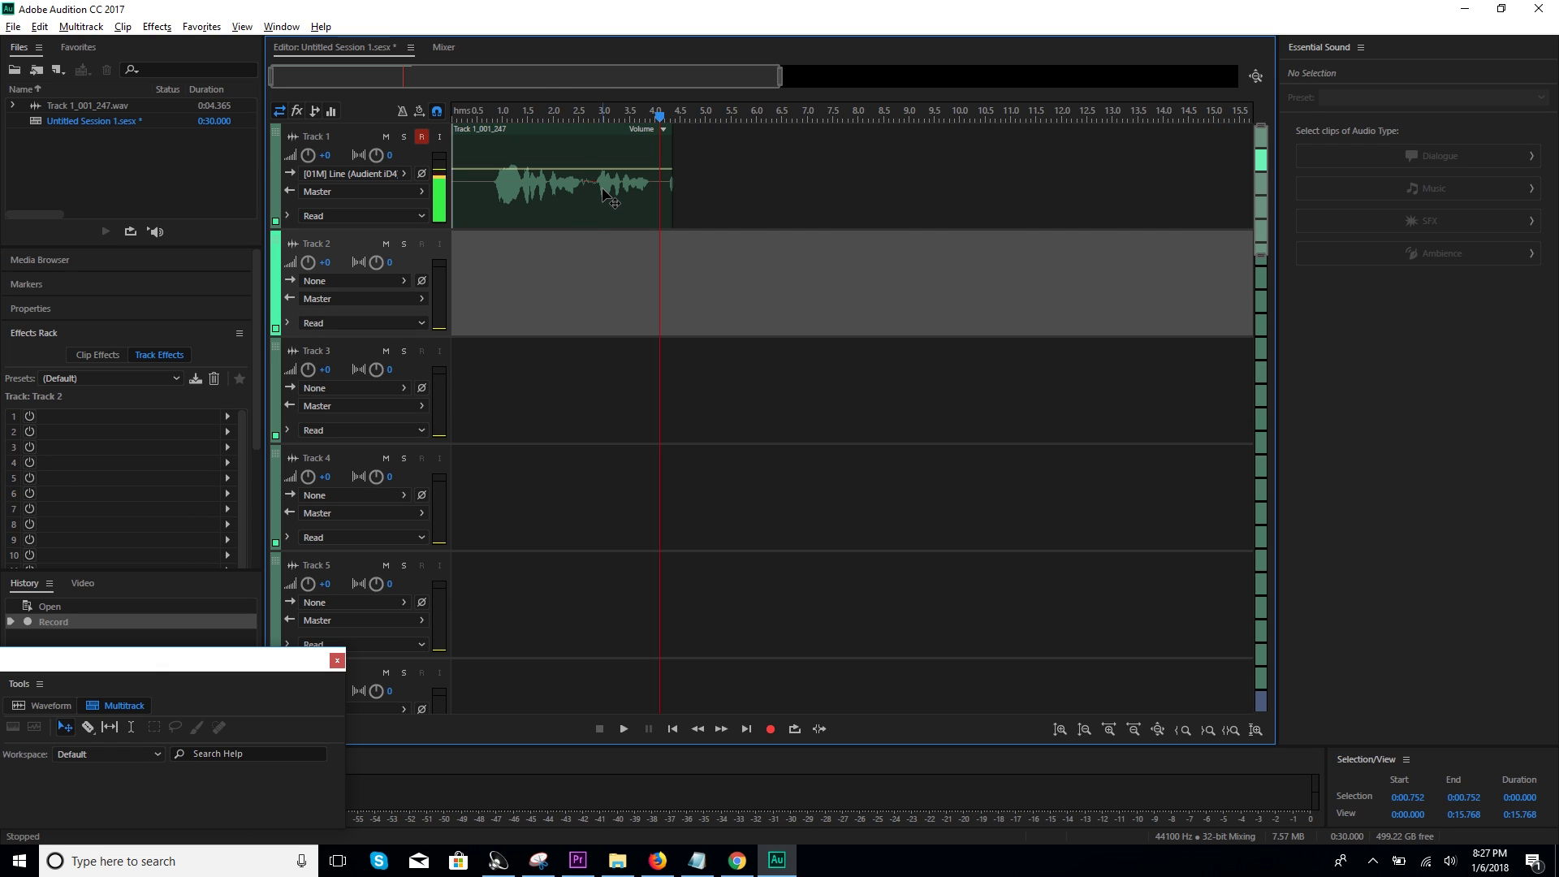
left_click(609, 196)
Browse slot 1's effect list without adding anything, then focus Track 1's effects rack
left_click(226, 417)
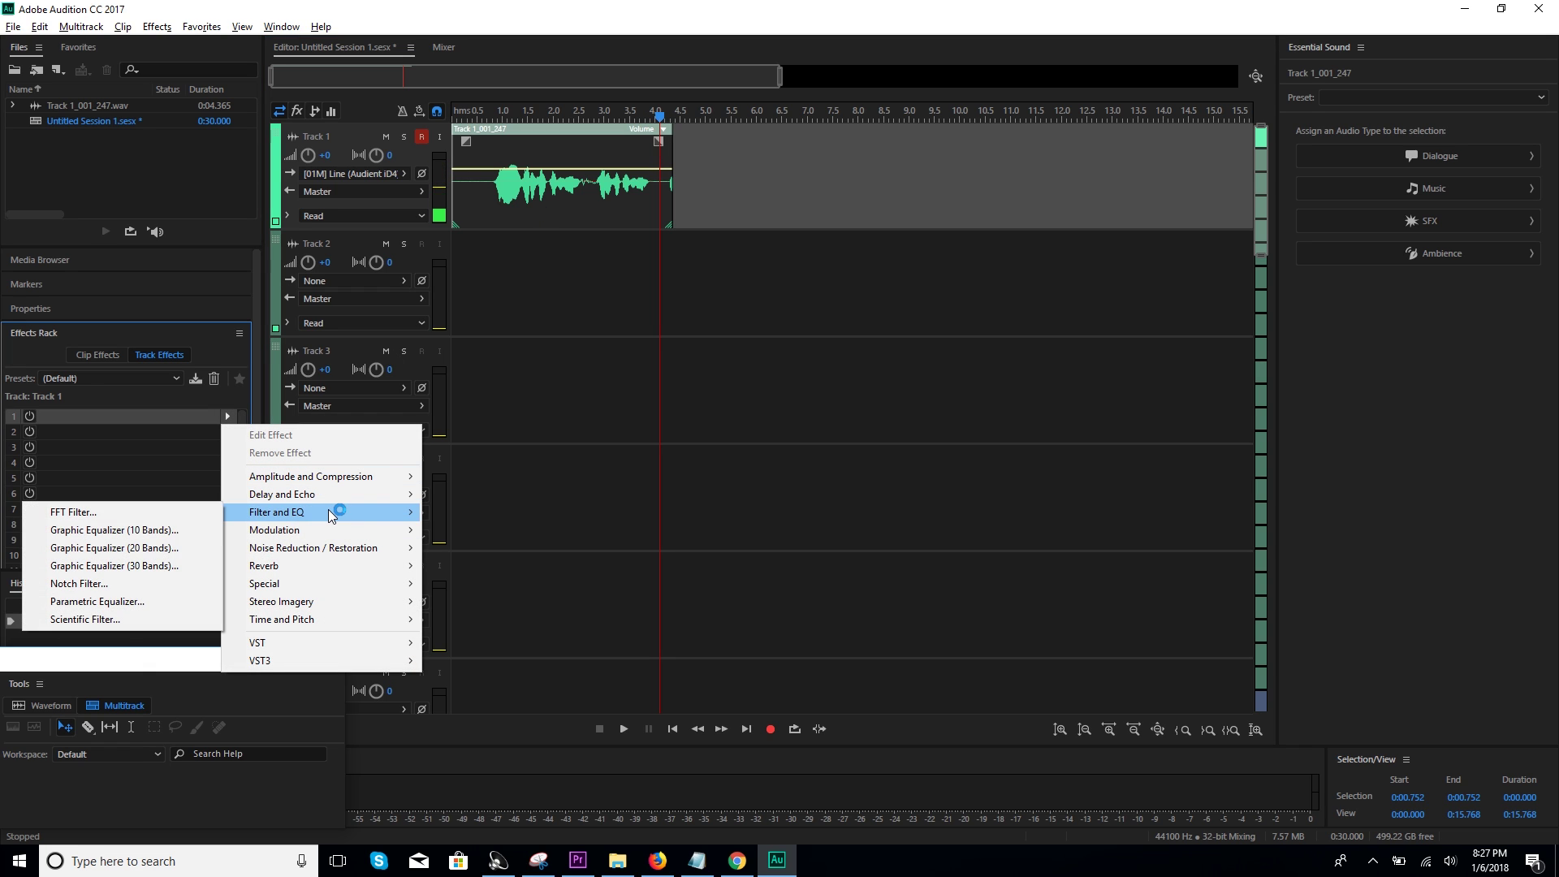
left_click(122, 536)
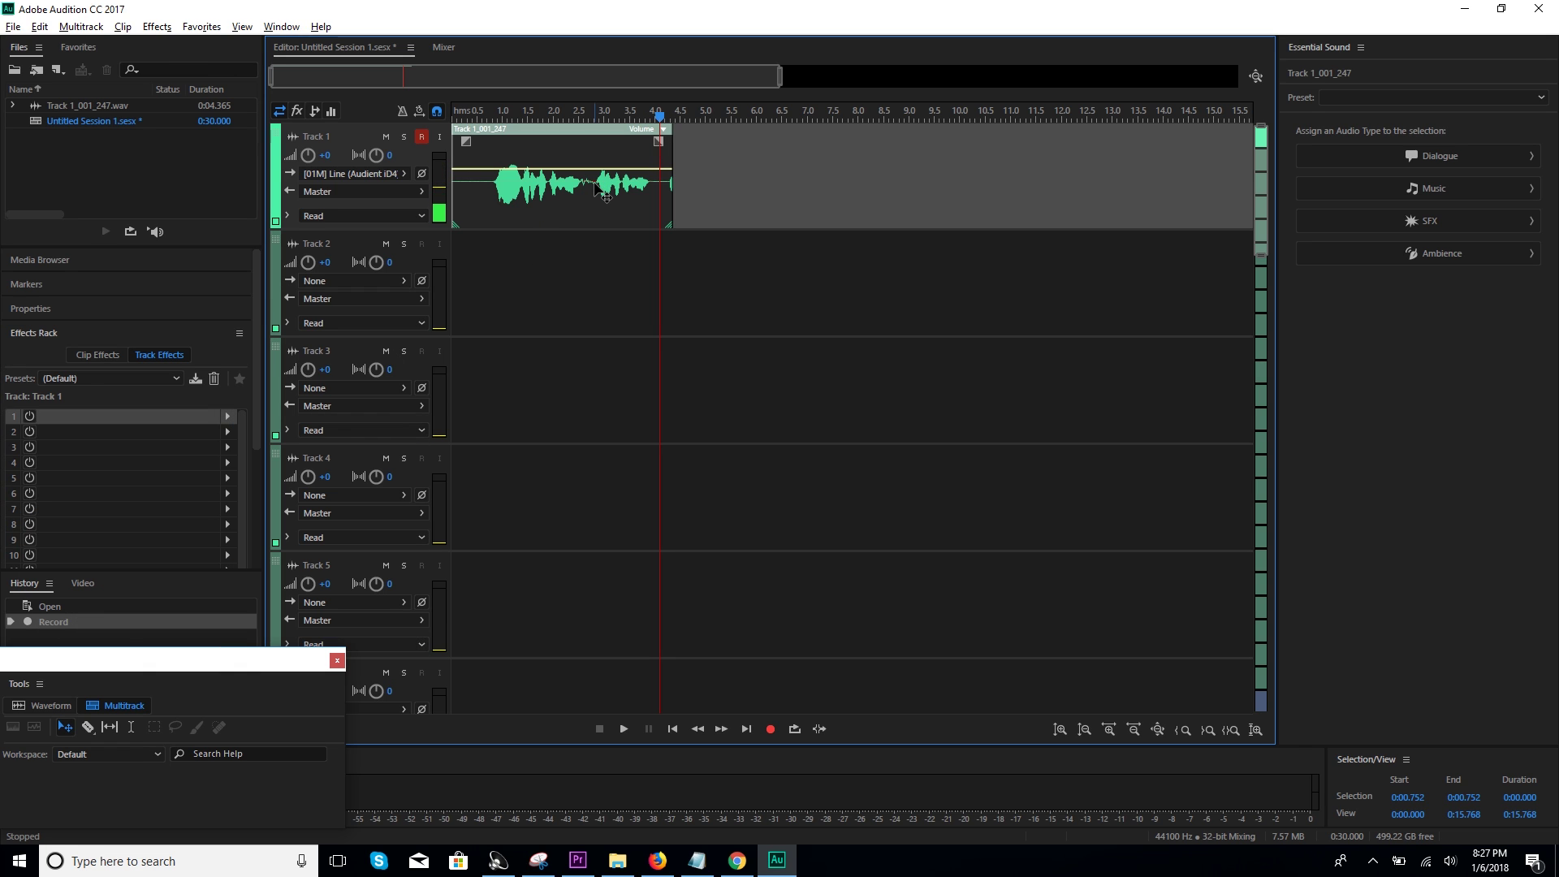
left_click(60, 423)
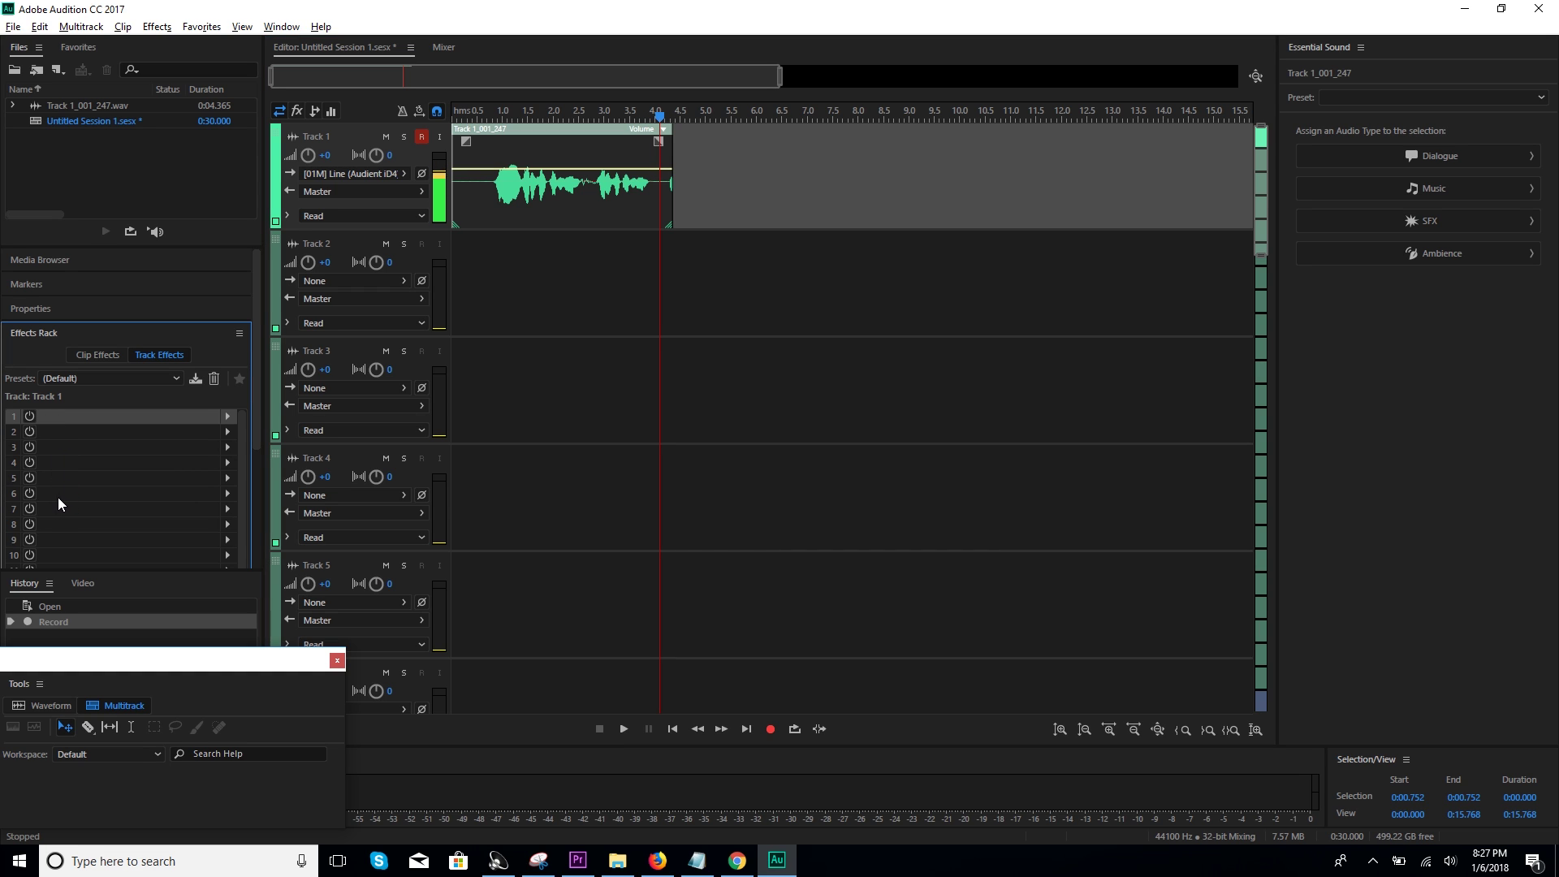
Open the clip in the Waveform Editor, select the whole recording, and browse Effects
double_click(501, 195)
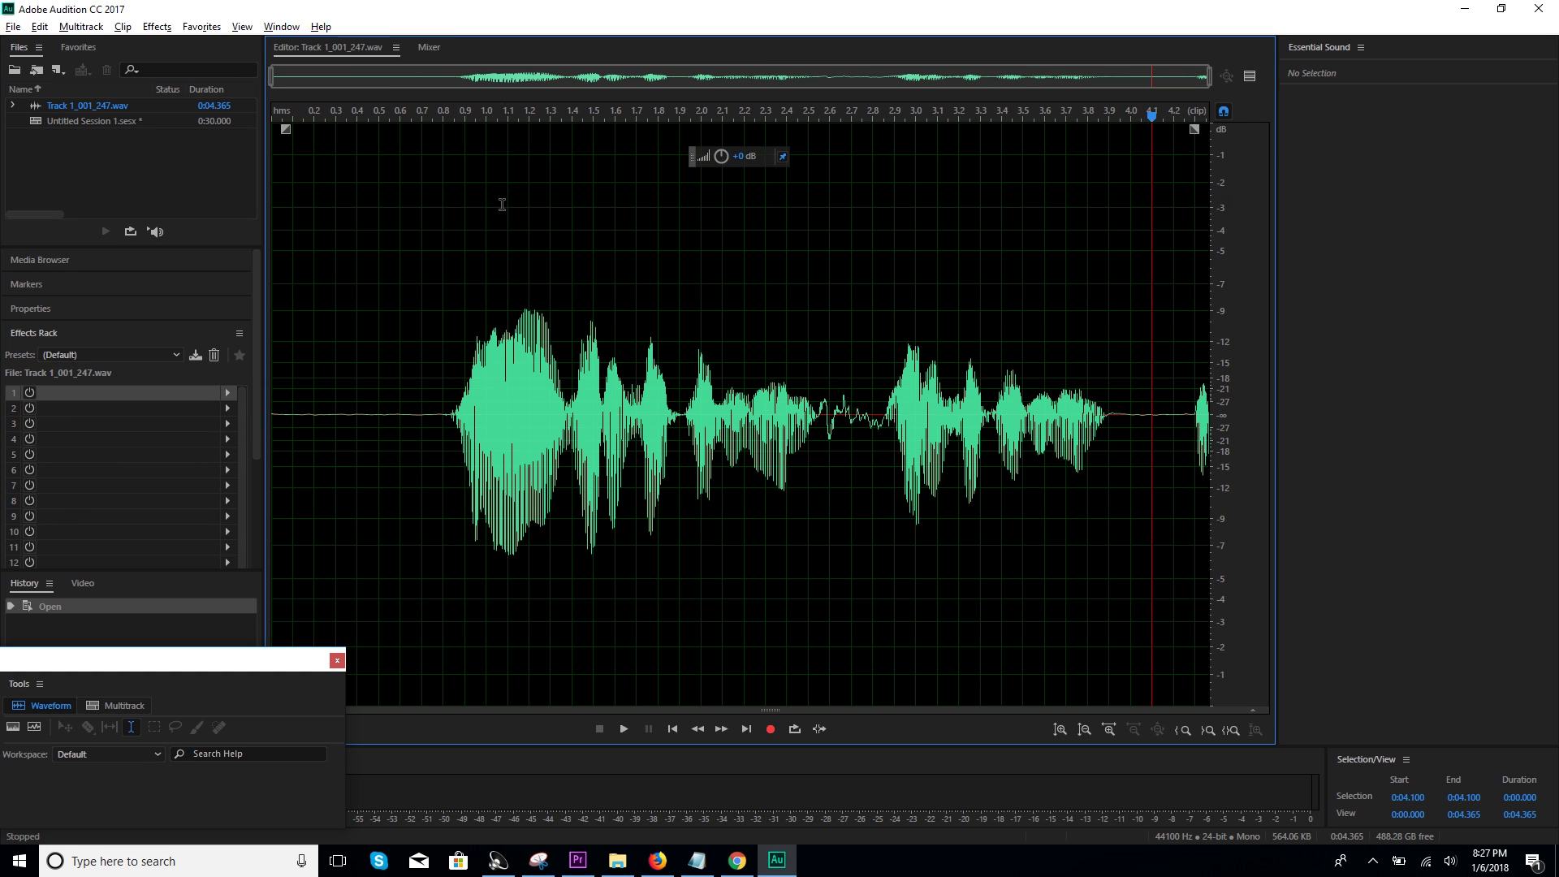
left_click(529, 207)
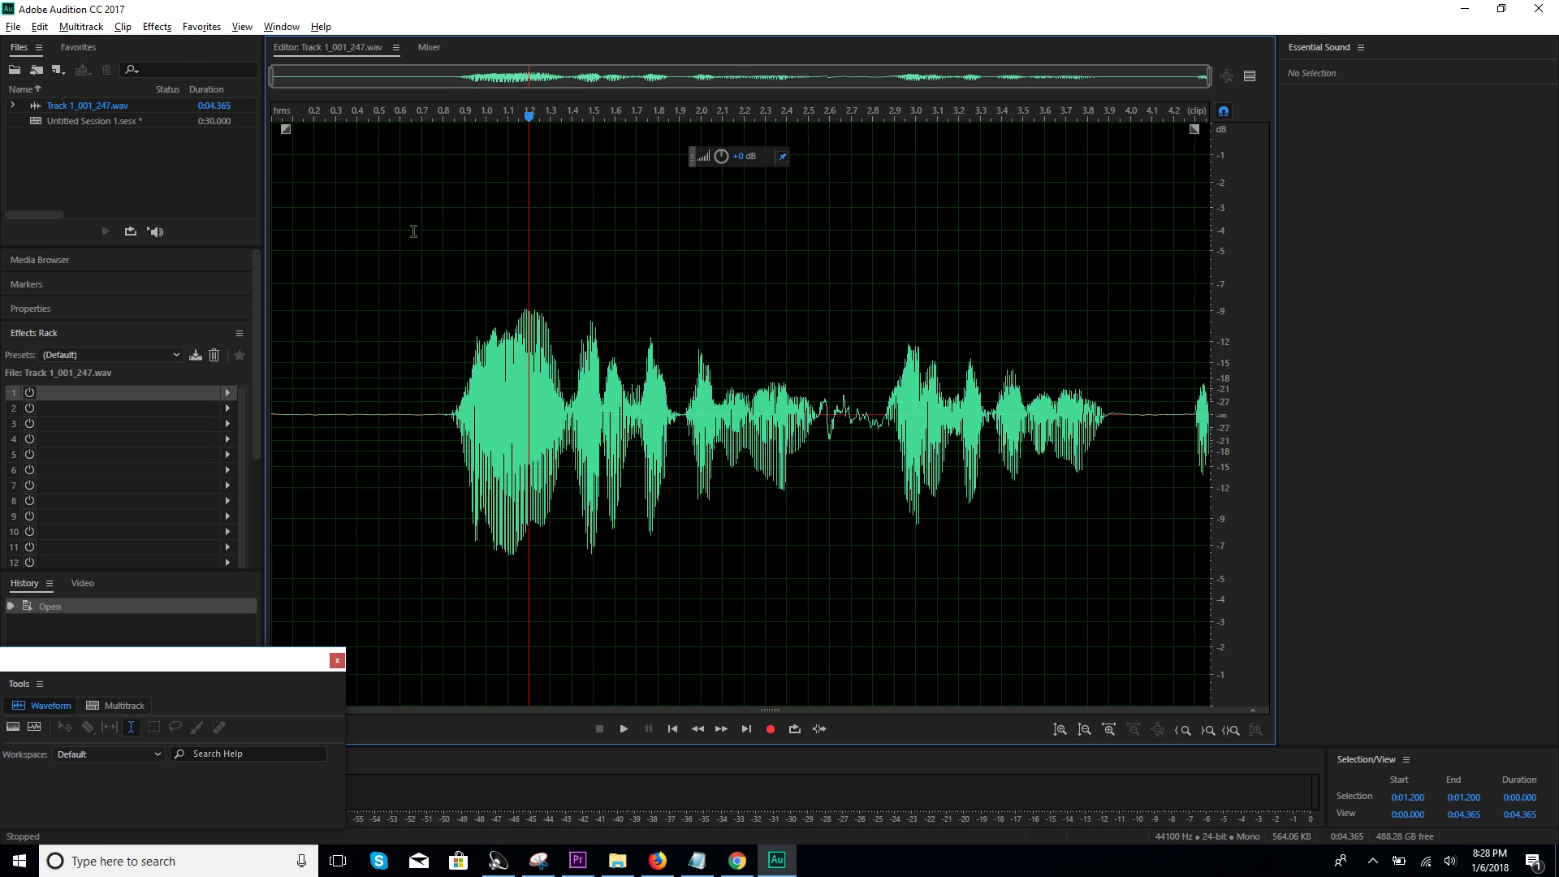
double_click(522, 332)
left_click(158, 26)
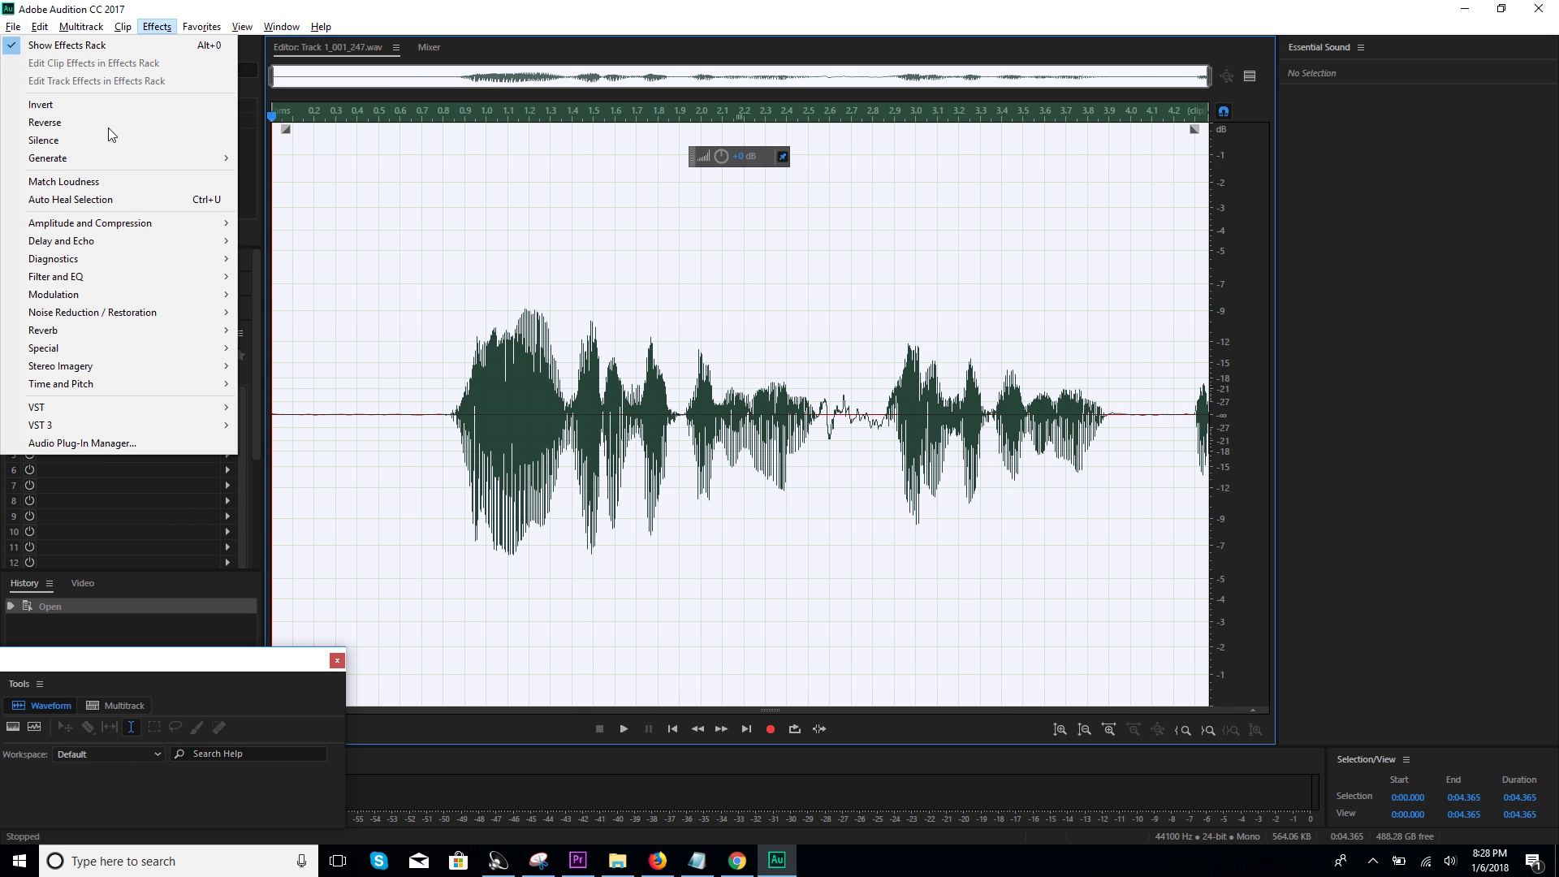
left_click(451, 423)
Select from the start of speech to near the file's end; browse Diagnostics without applying
double_click(379, 399)
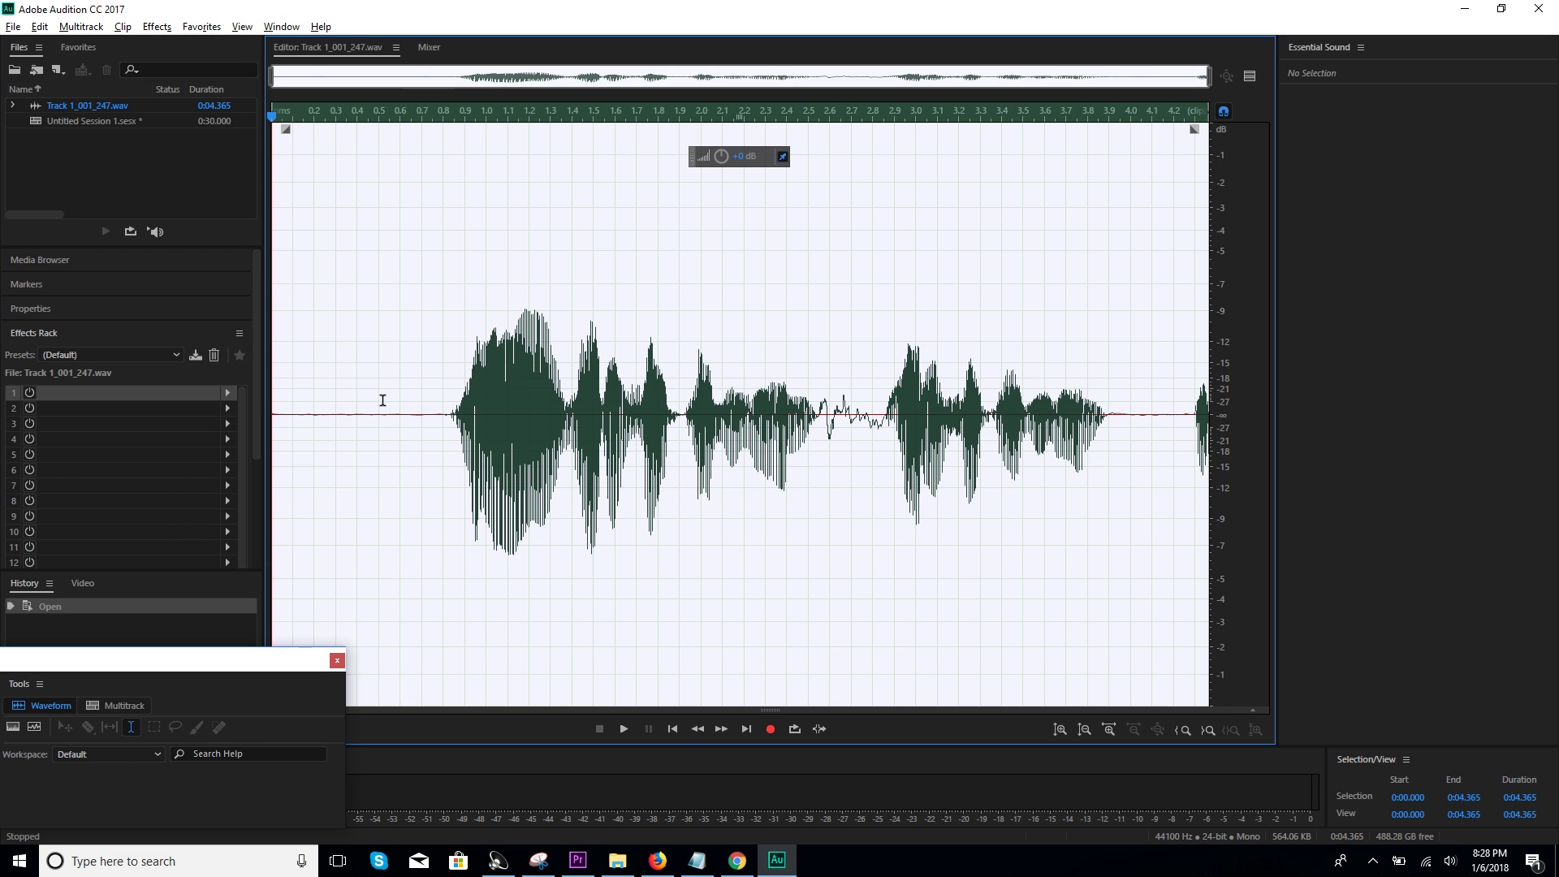
left_click(434, 399)
left_click_drag(435, 399, 744, 399)
left_click_drag(922, 397, 1107, 336)
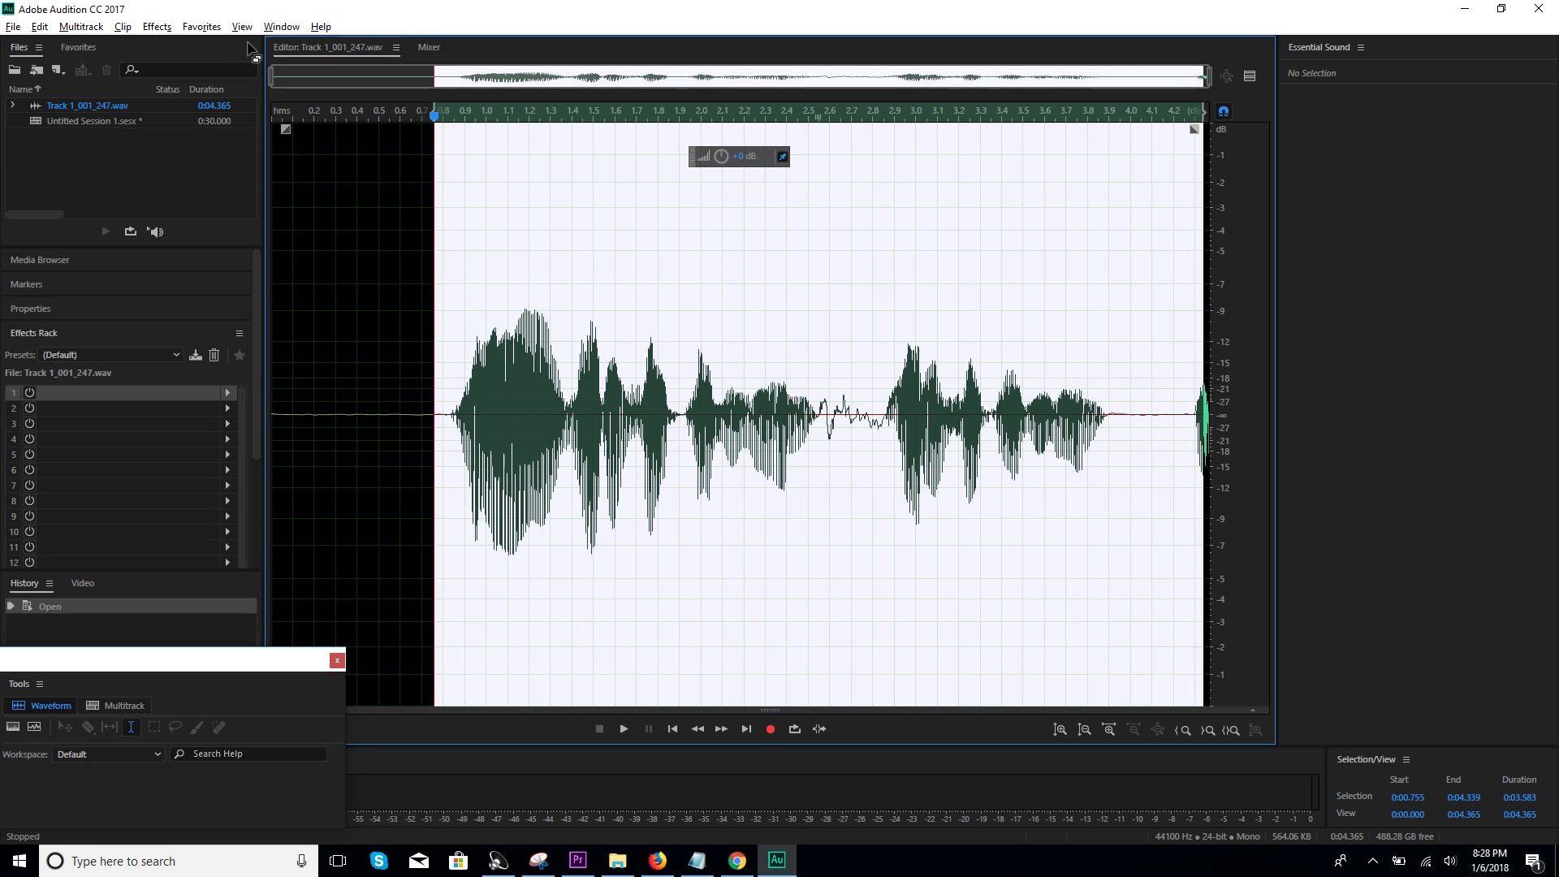
left_click(157, 25)
mouse_move(54, 258)
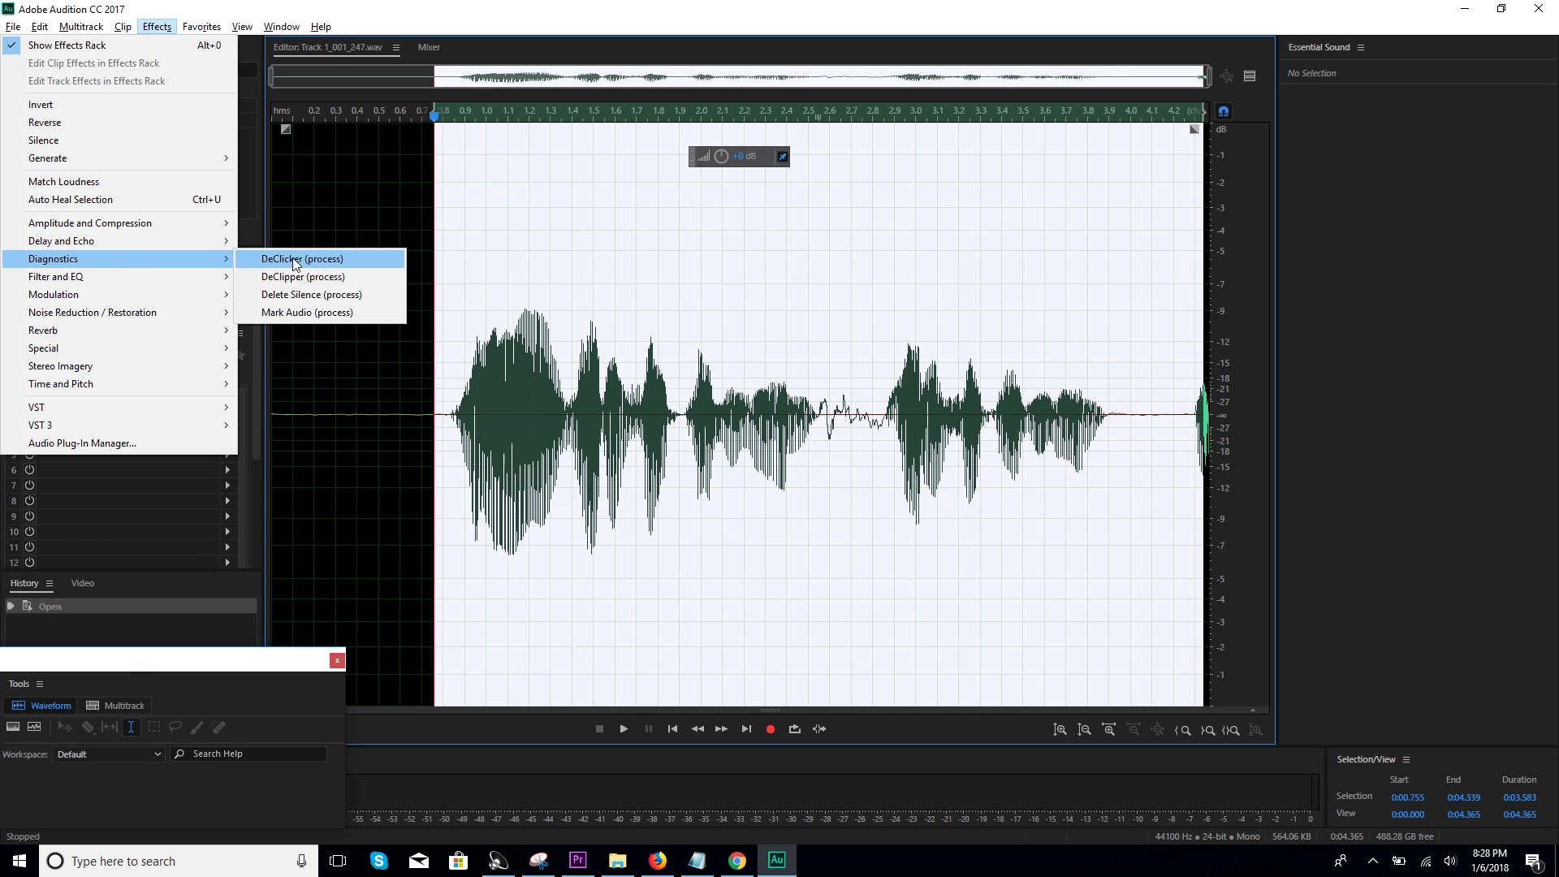
left_click(294, 260)
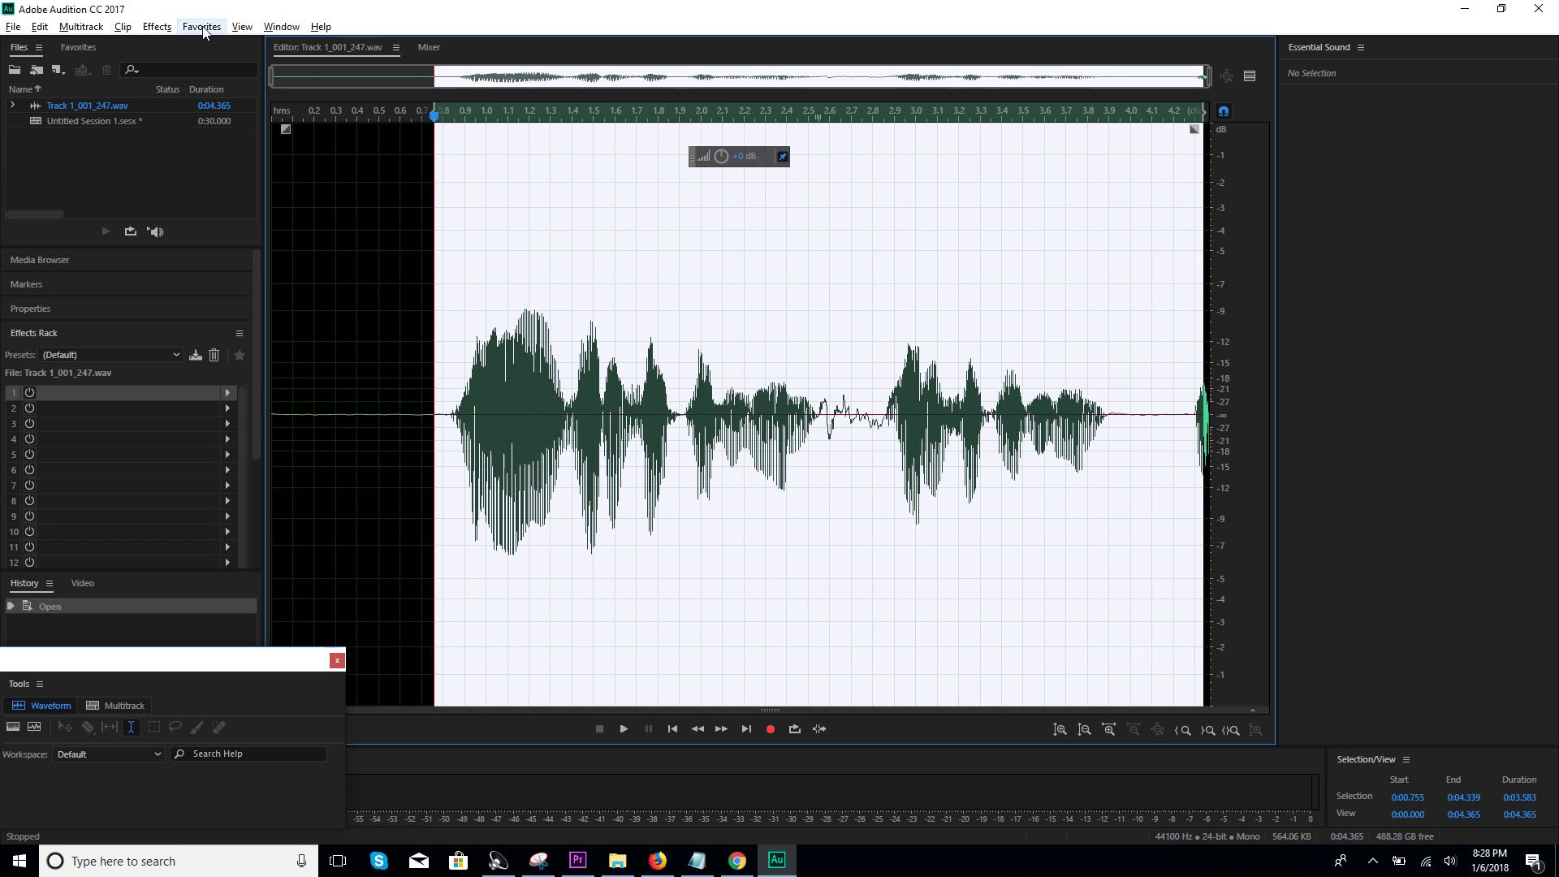
Return to the Multitrack Editor with the playhead at the session start
left_click(241, 27)
left_click(173, 49)
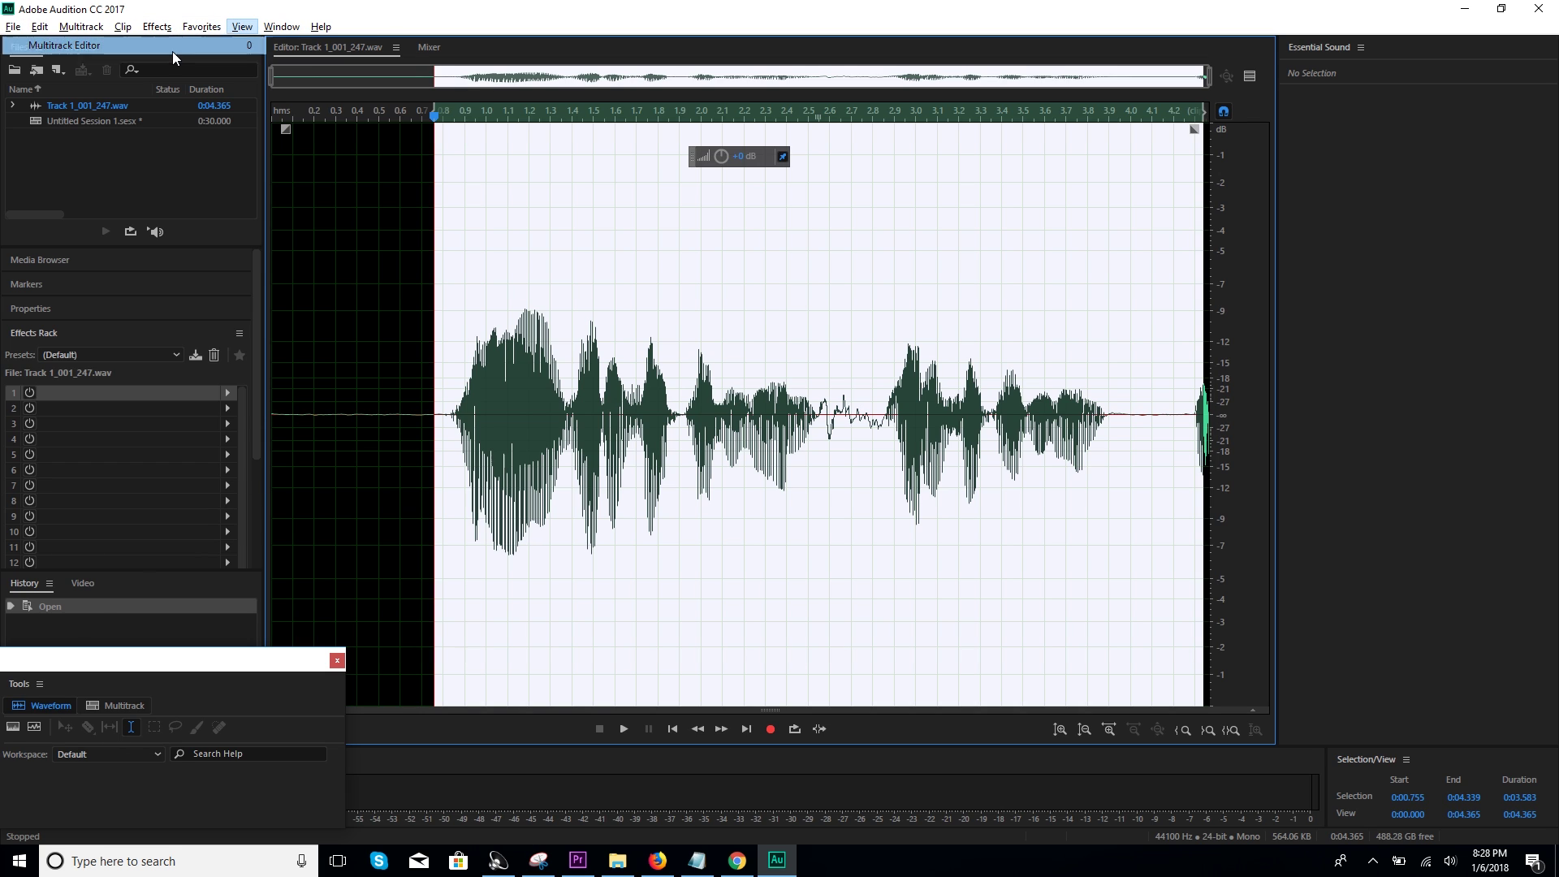
left_click(874, 281)
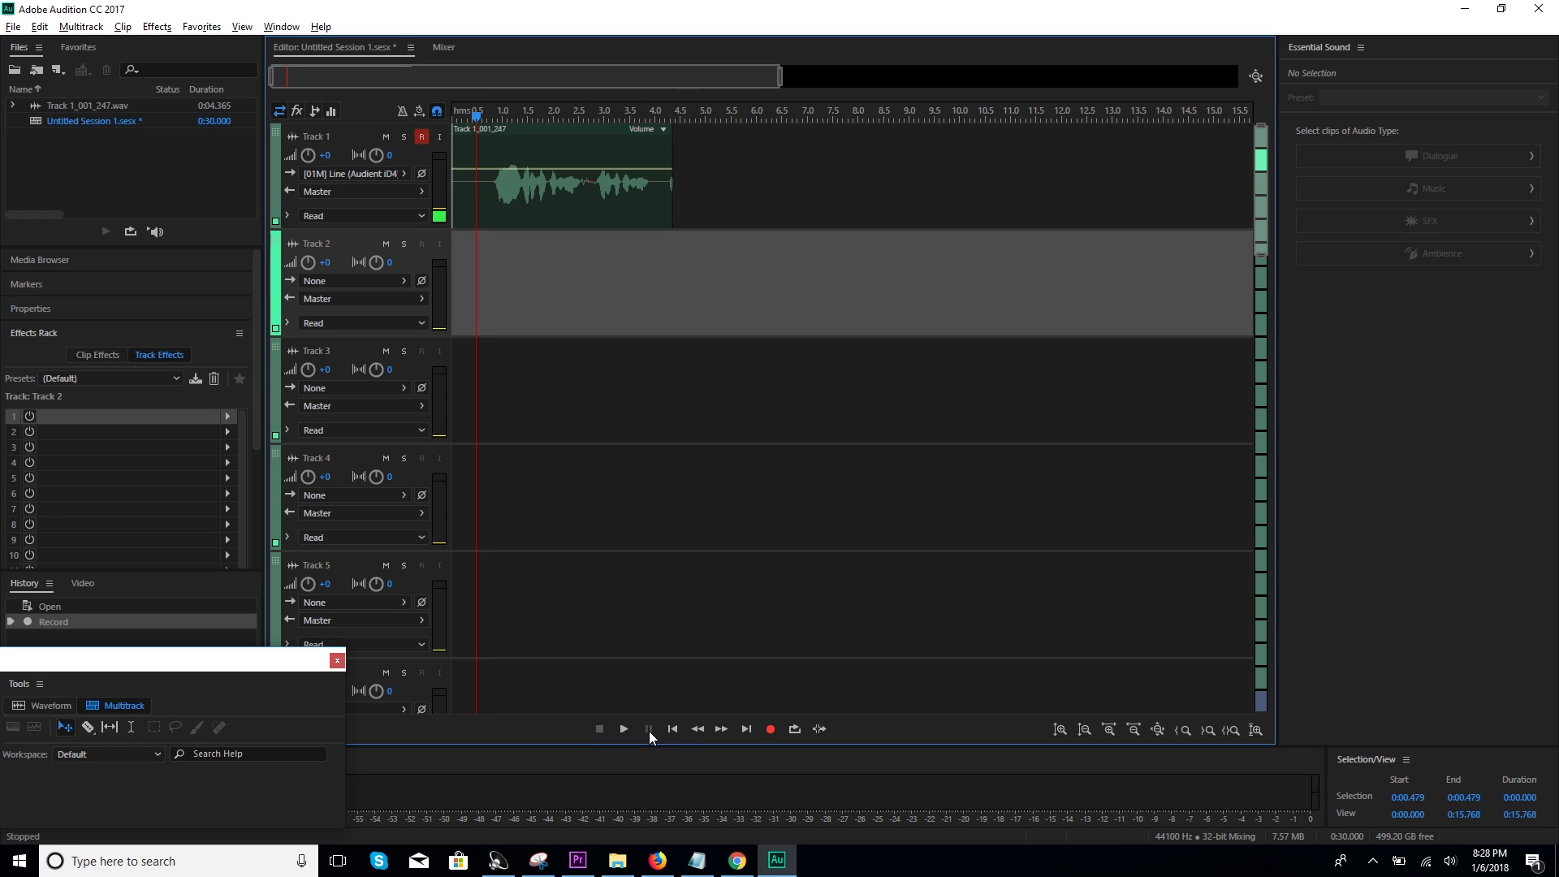
Play and stop the session, then list slot 1's Amplitude and Compression effects
key("space")
left_click(561, 183)
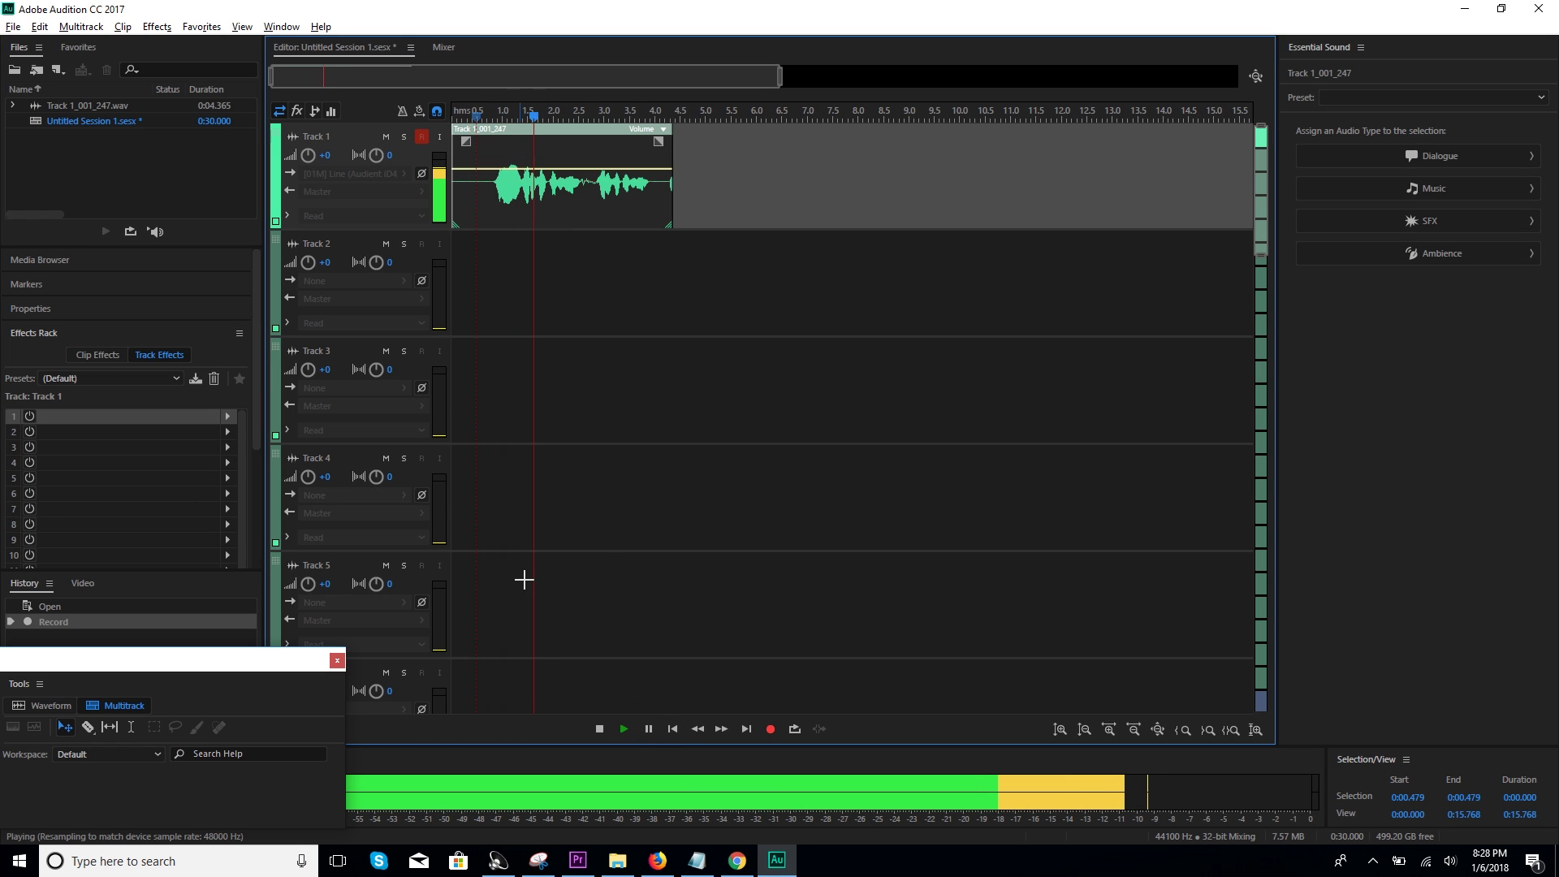
left_click(597, 728)
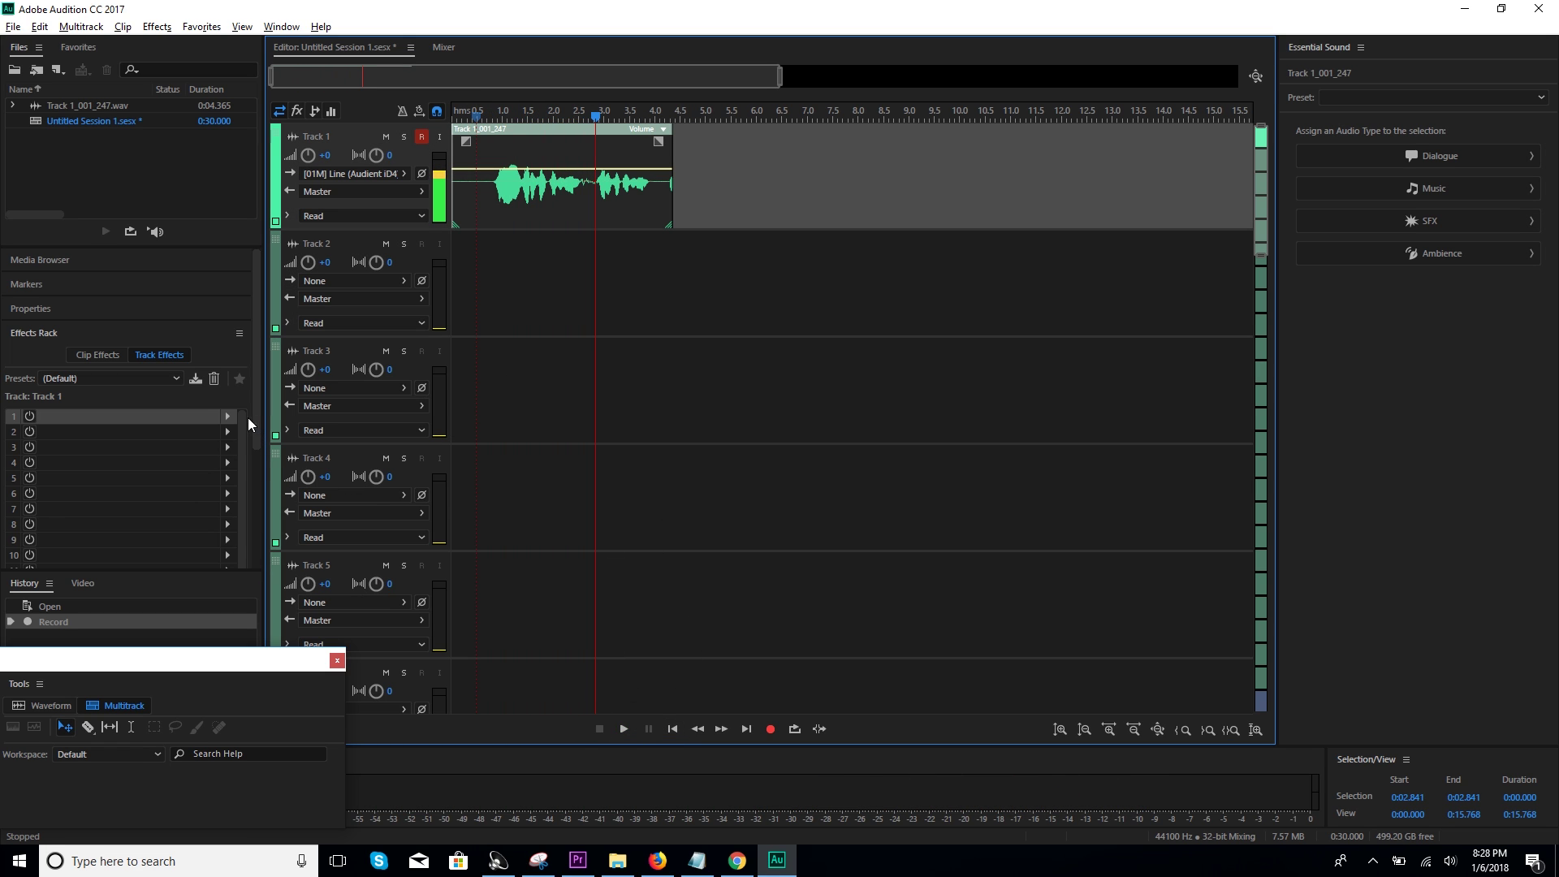
left_click(229, 415)
mouse_move(311, 477)
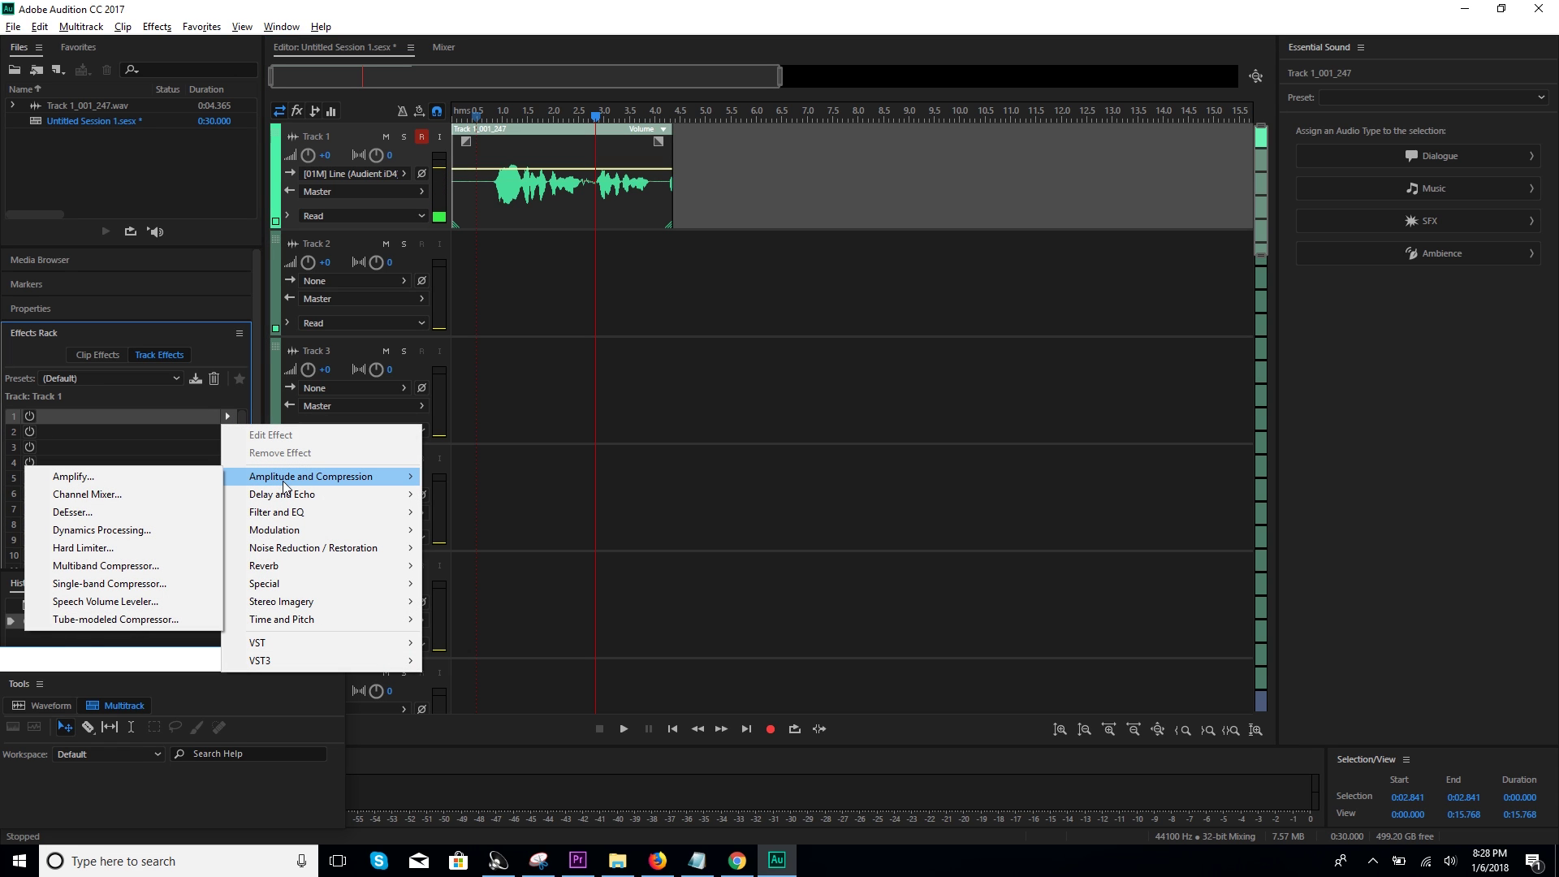
Add Dynamics Processing to slot 1 and apply its Rap Presence preset during playback
left_click(127, 530)
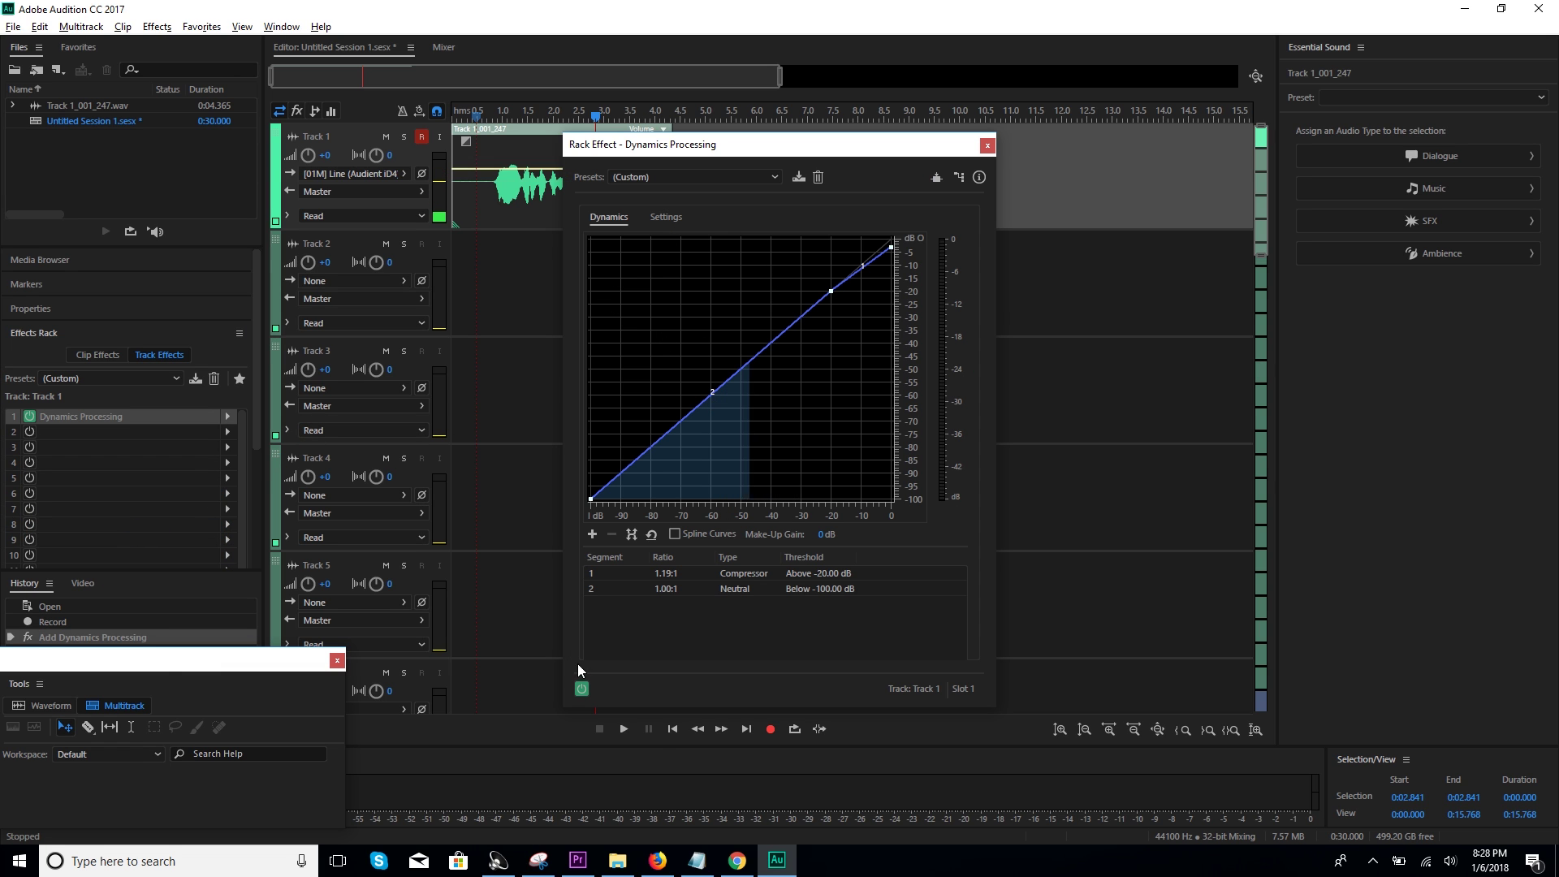
left_click(625, 729)
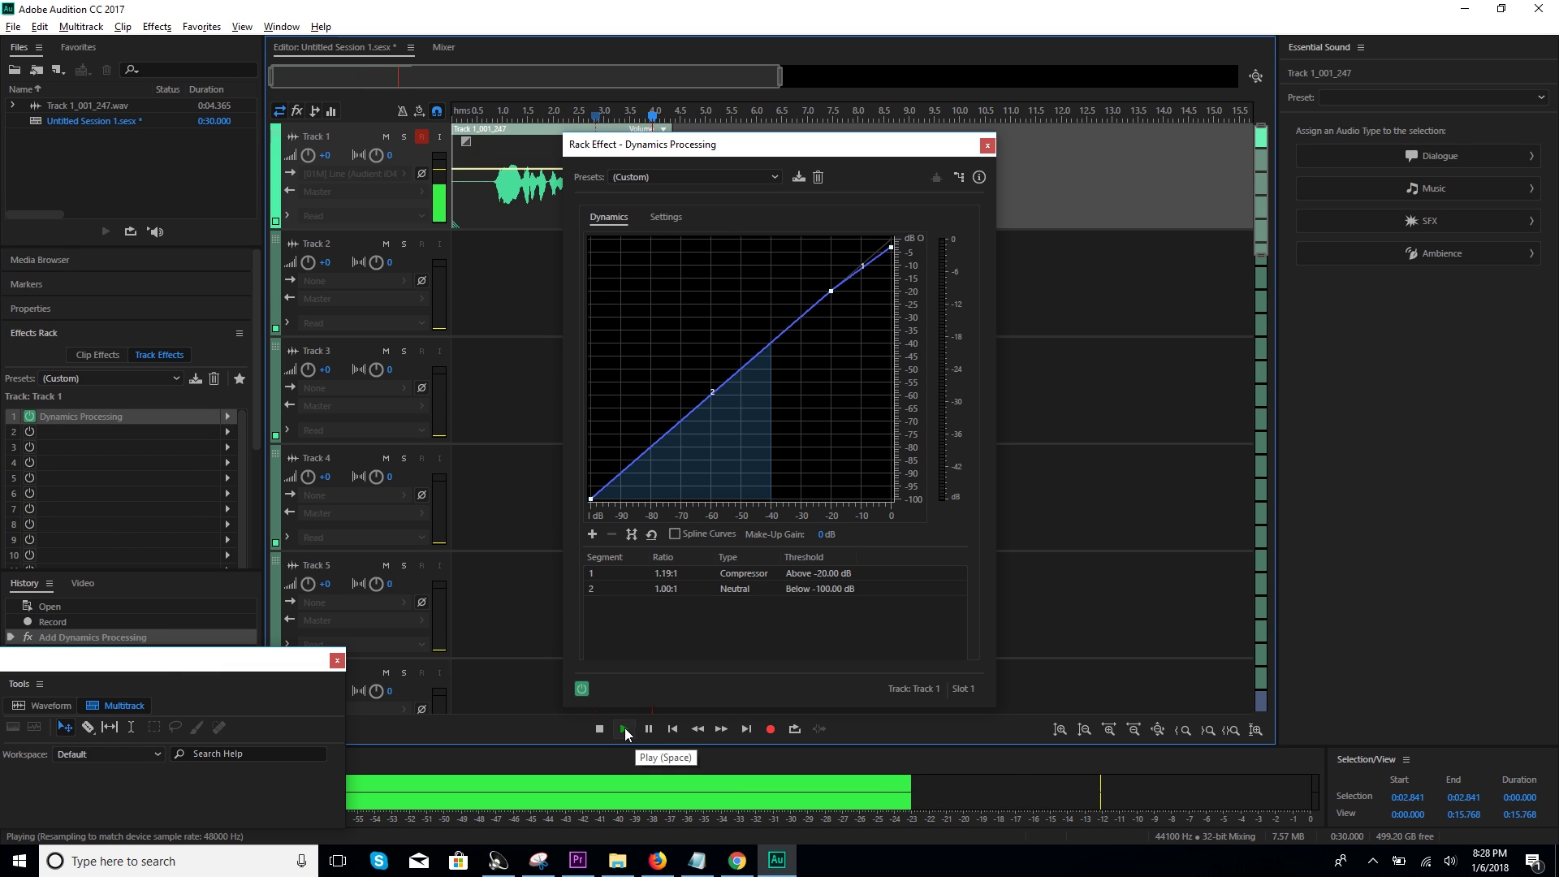
left_click(694, 176)
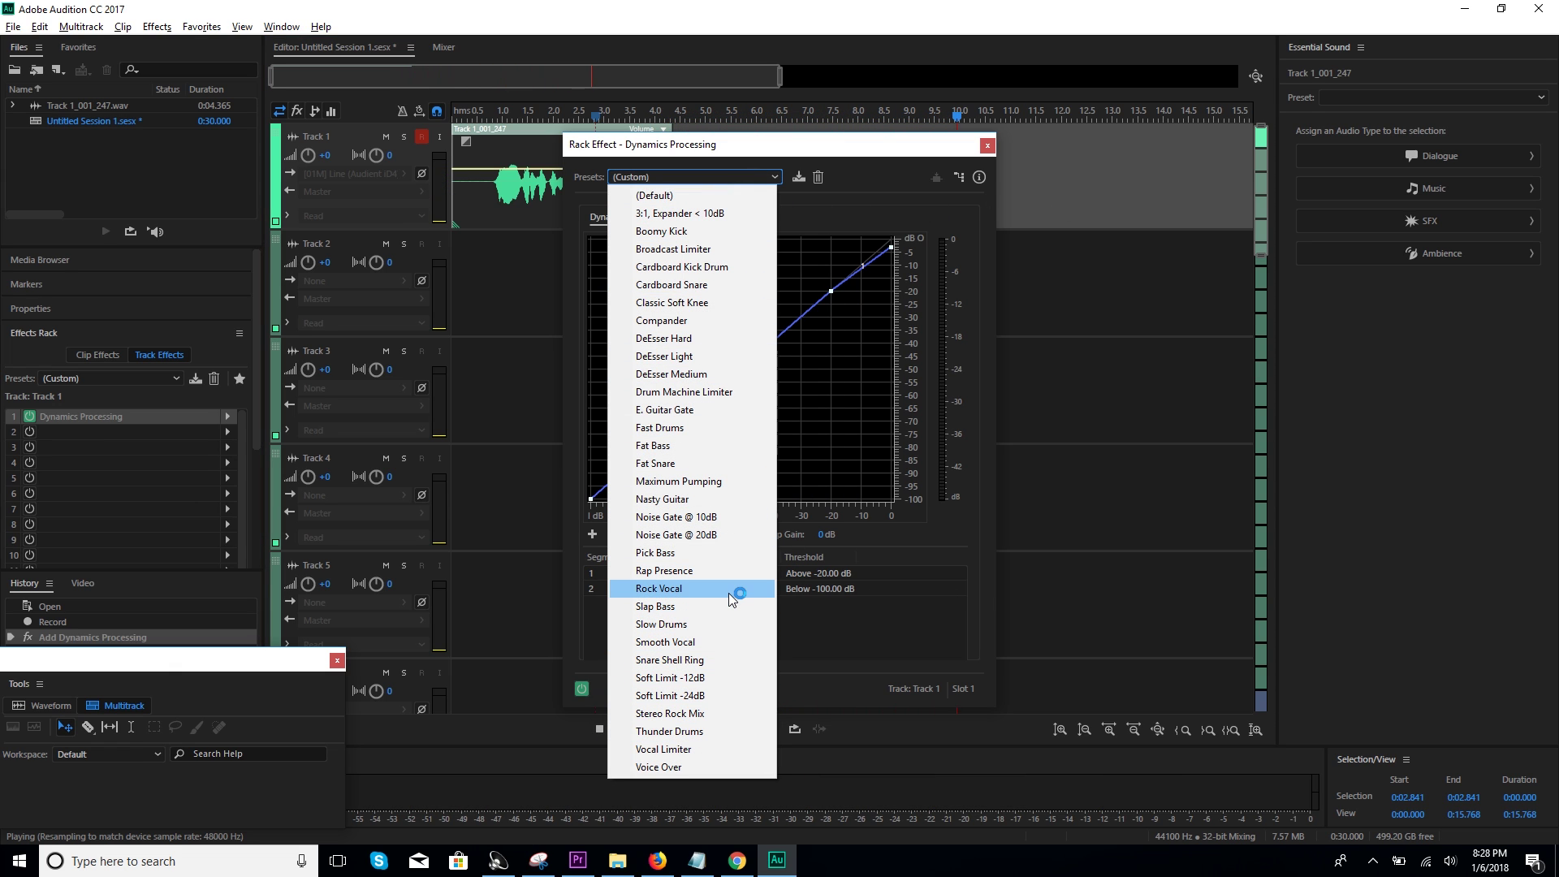
left_click(729, 562)
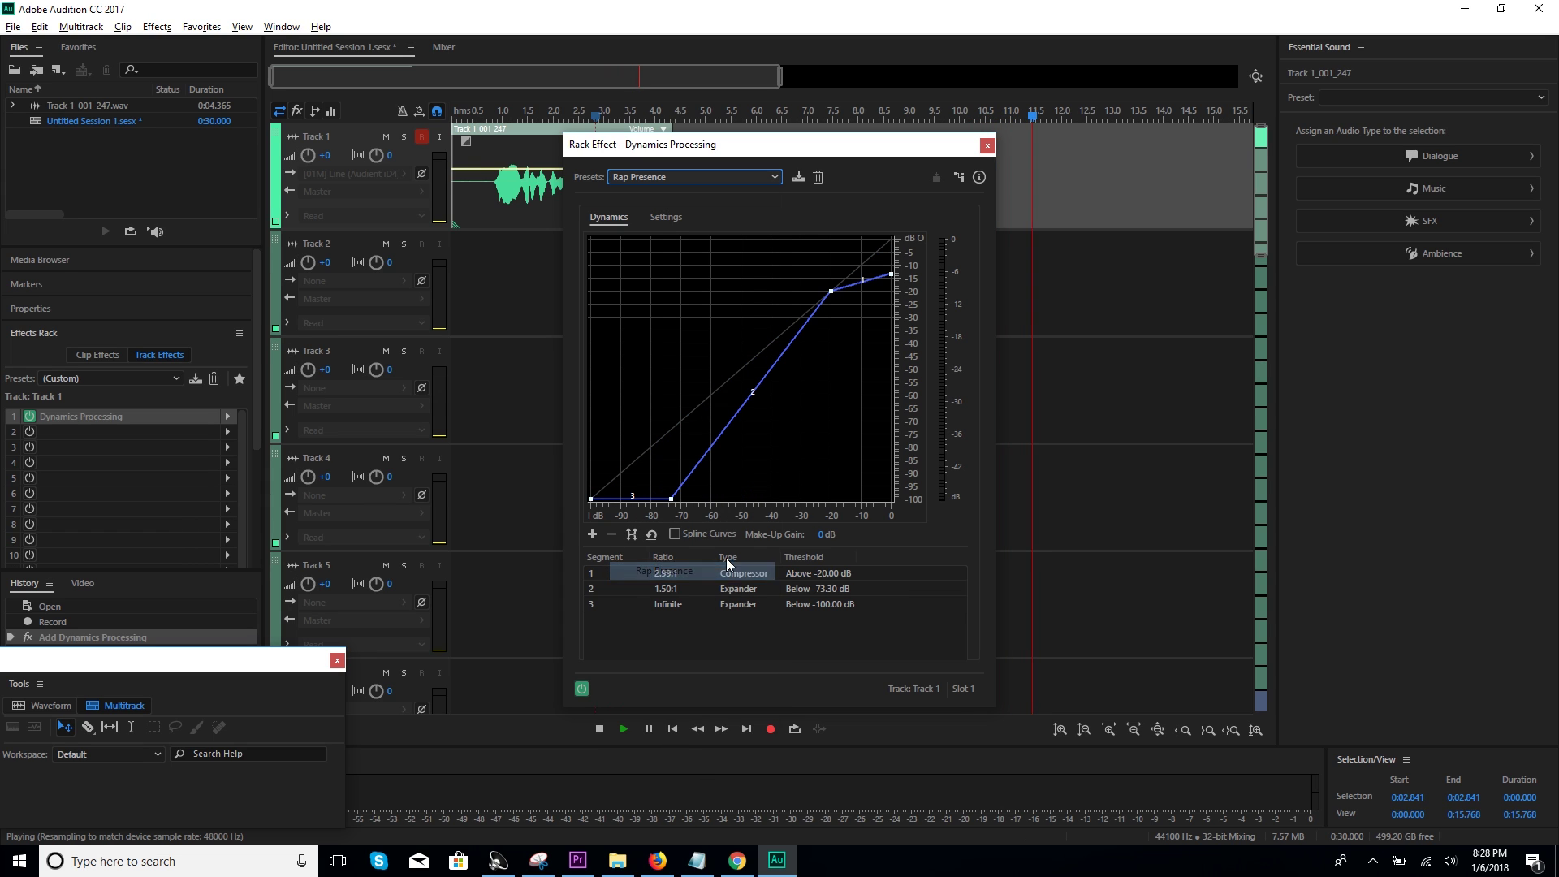
left_click(476, 116)
Adjust the curve's low end and top point, stop playback, and close the settings
left_click_drag(672, 500, 653, 470)
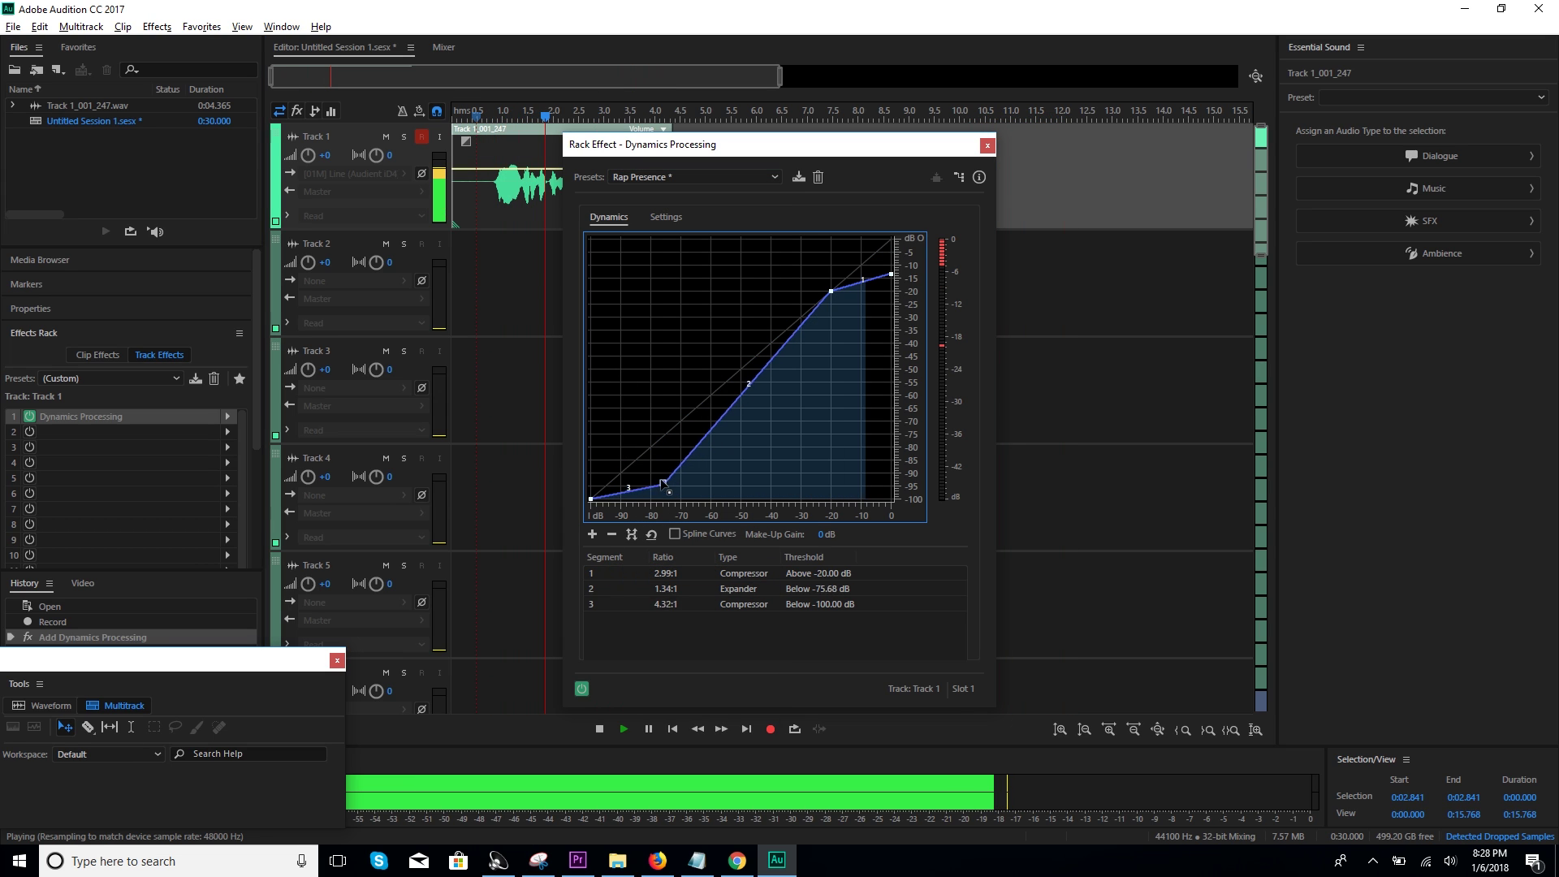
left_click_drag(890, 274, 894, 263)
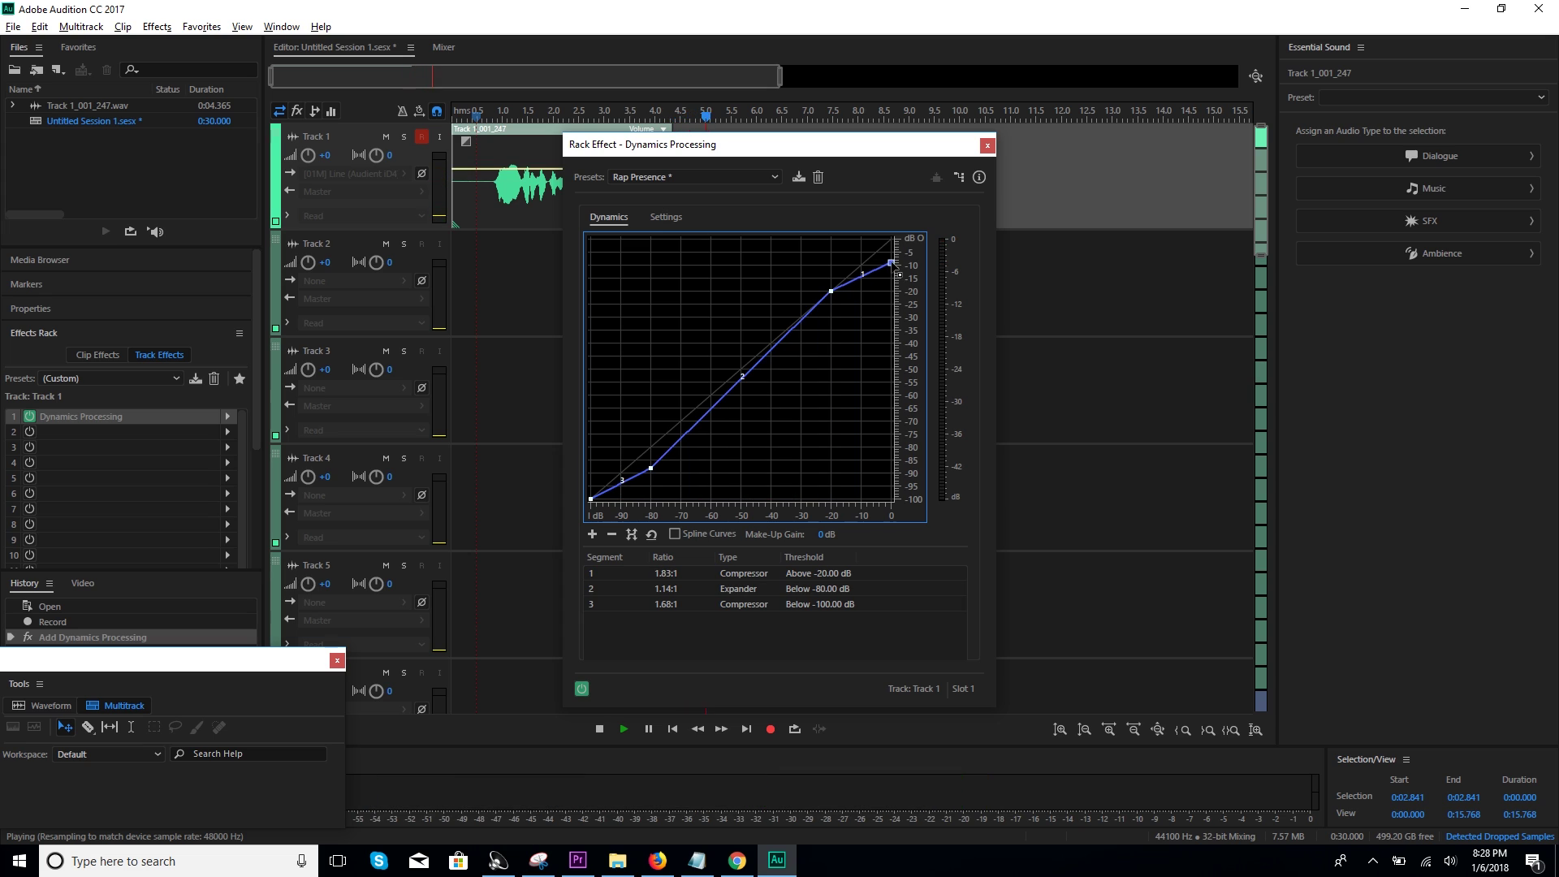
left_click(599, 729)
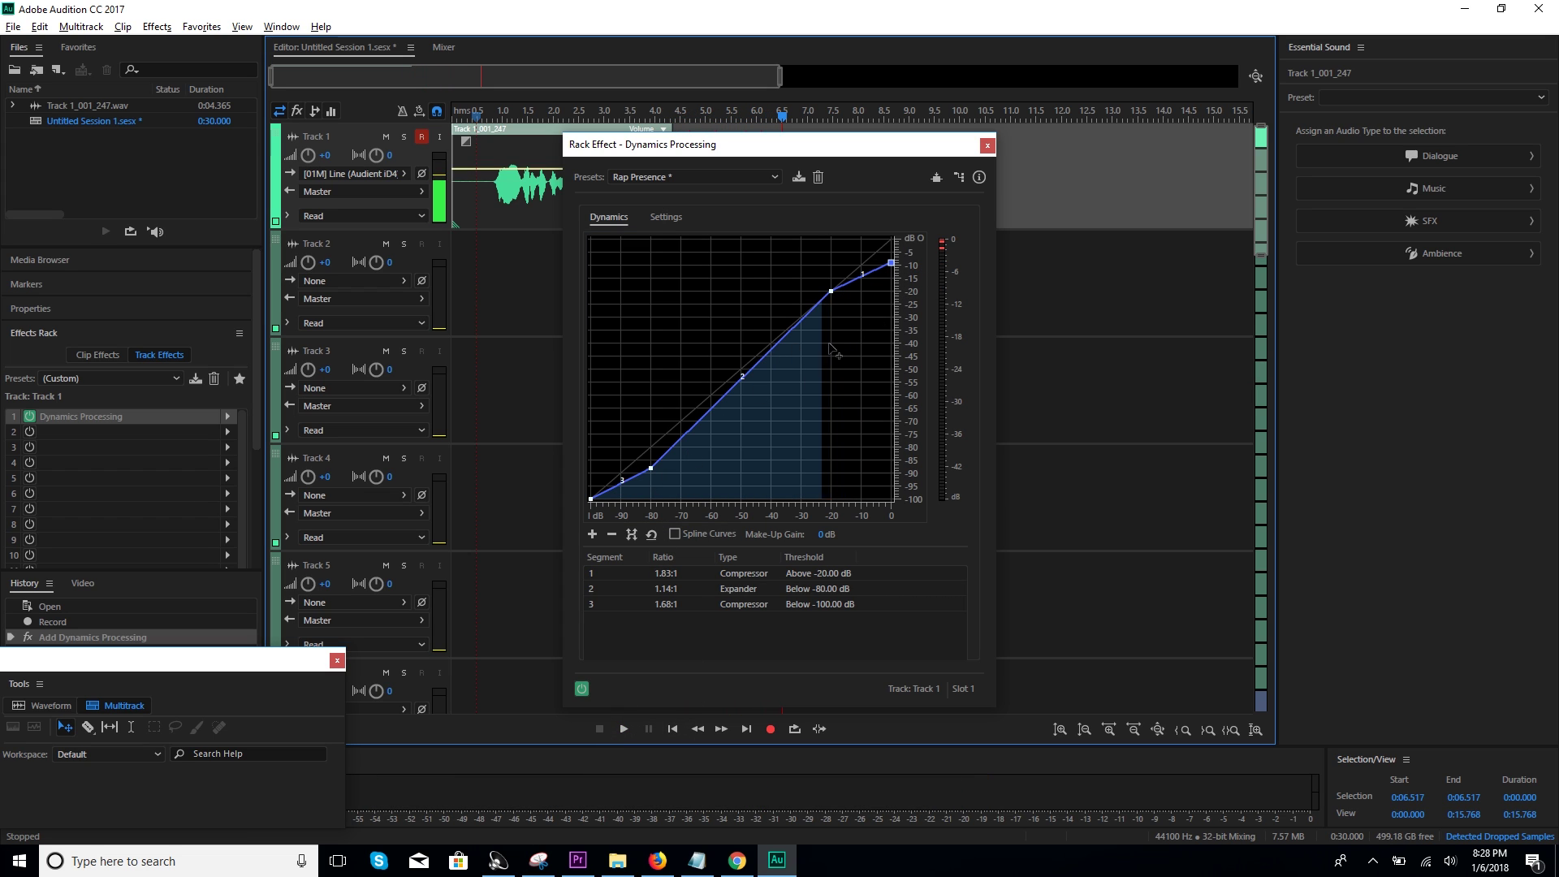
left_click(987, 145)
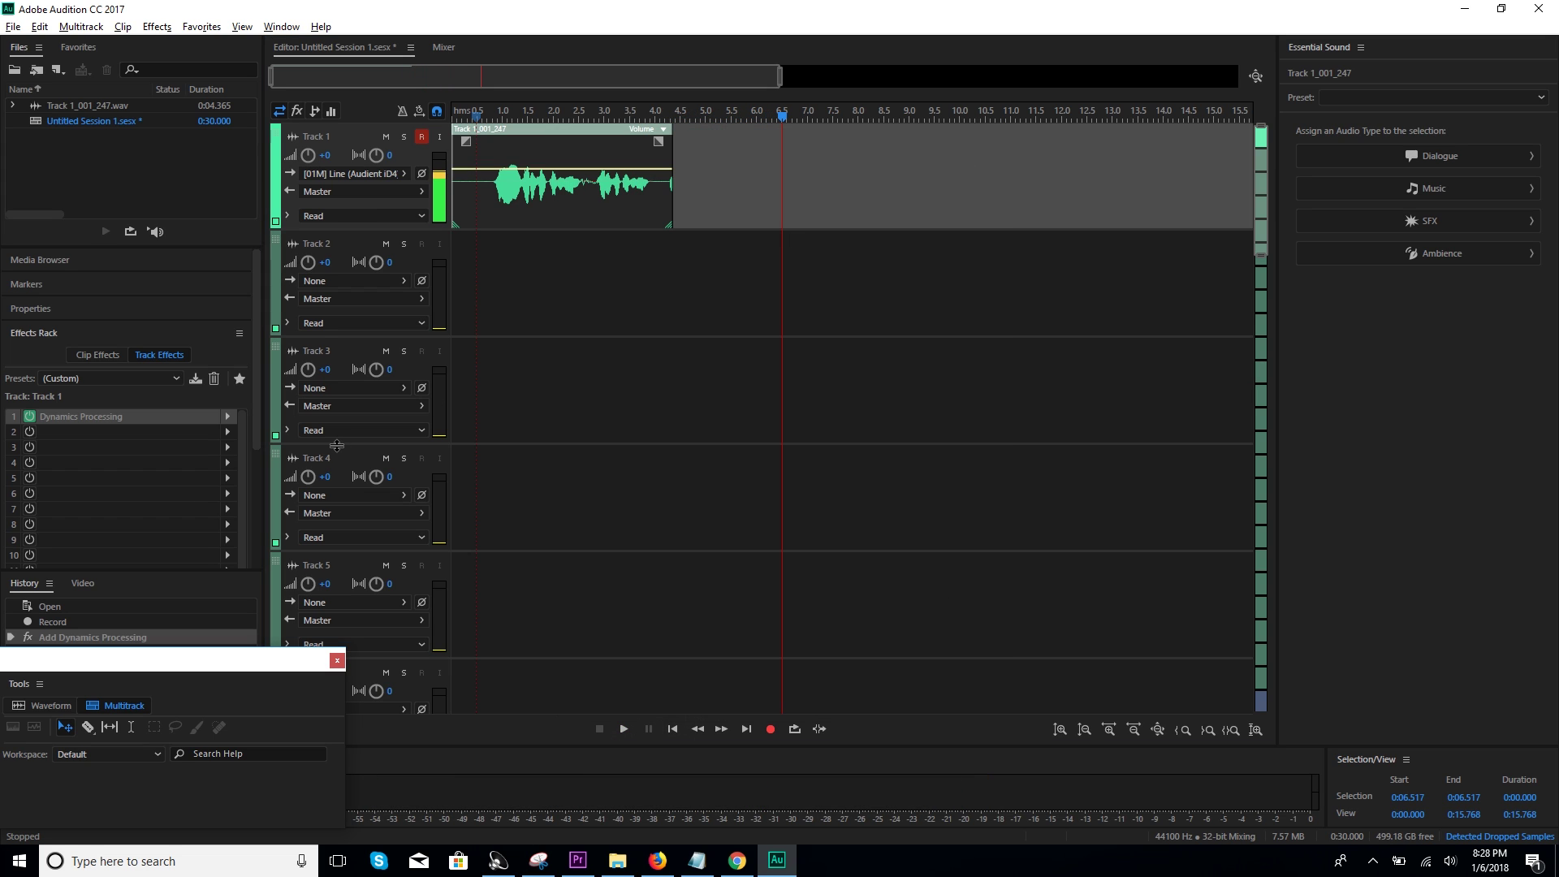
Add a Multiband Compressor to slot 2 and audition it during playback
left_click(228, 432)
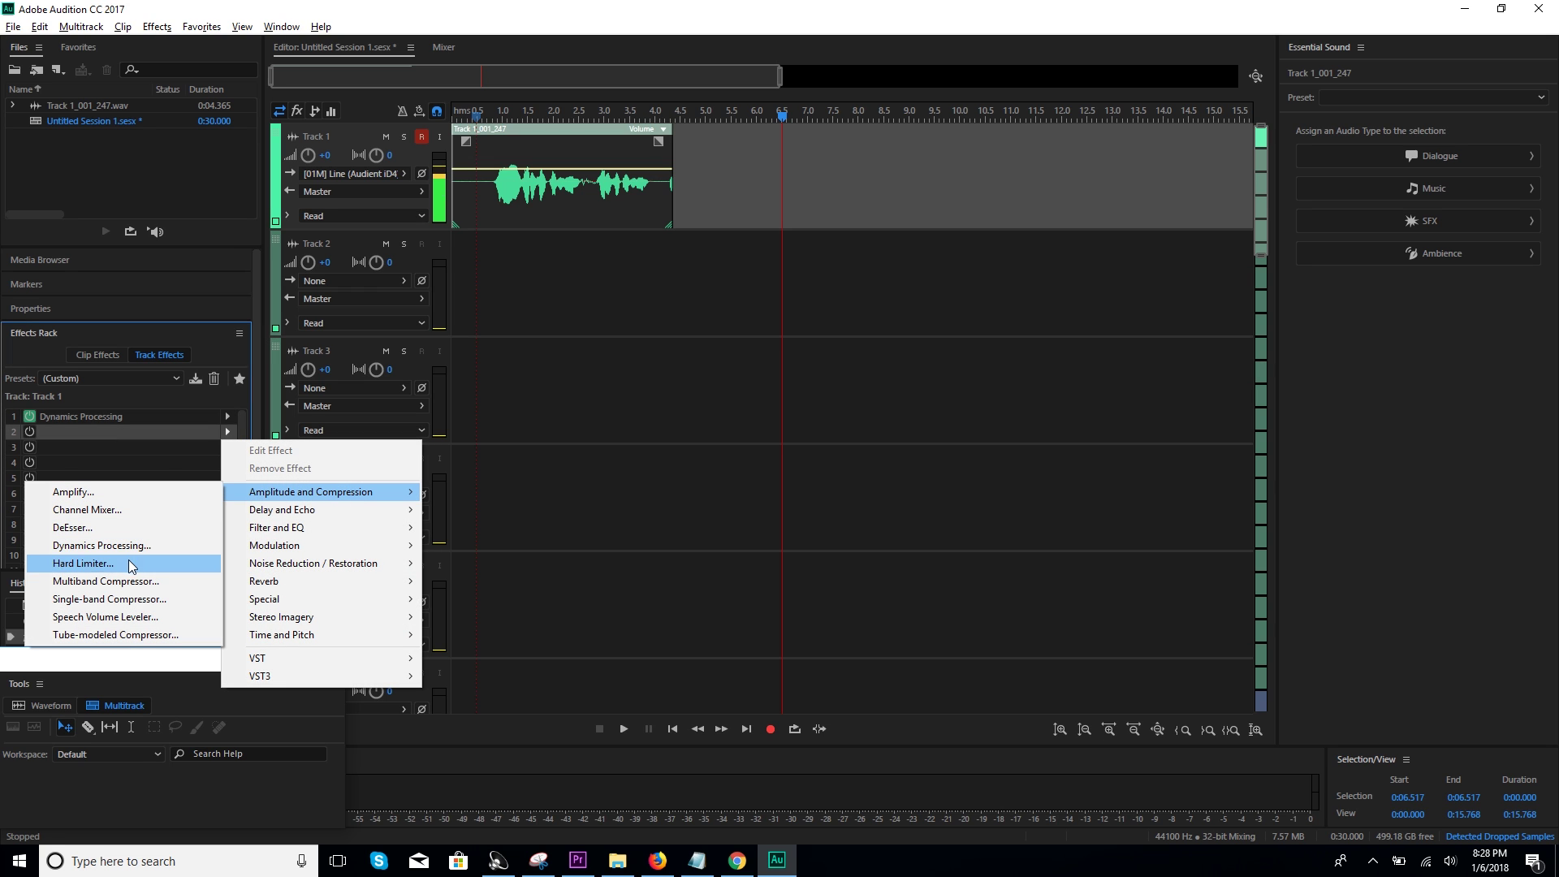
left_click(105, 582)
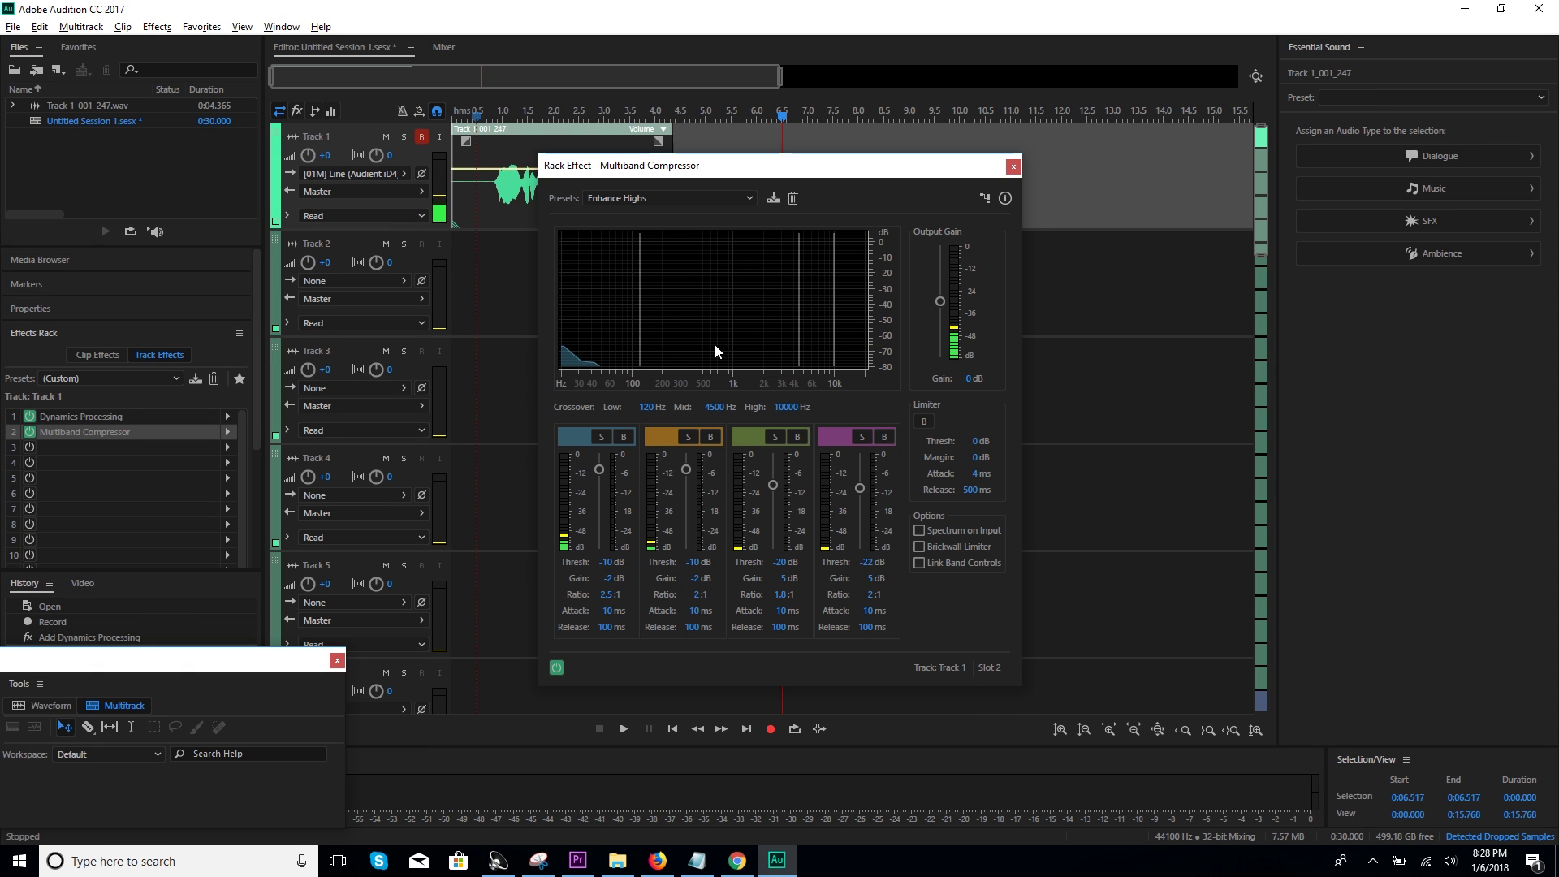
left_click(622, 729)
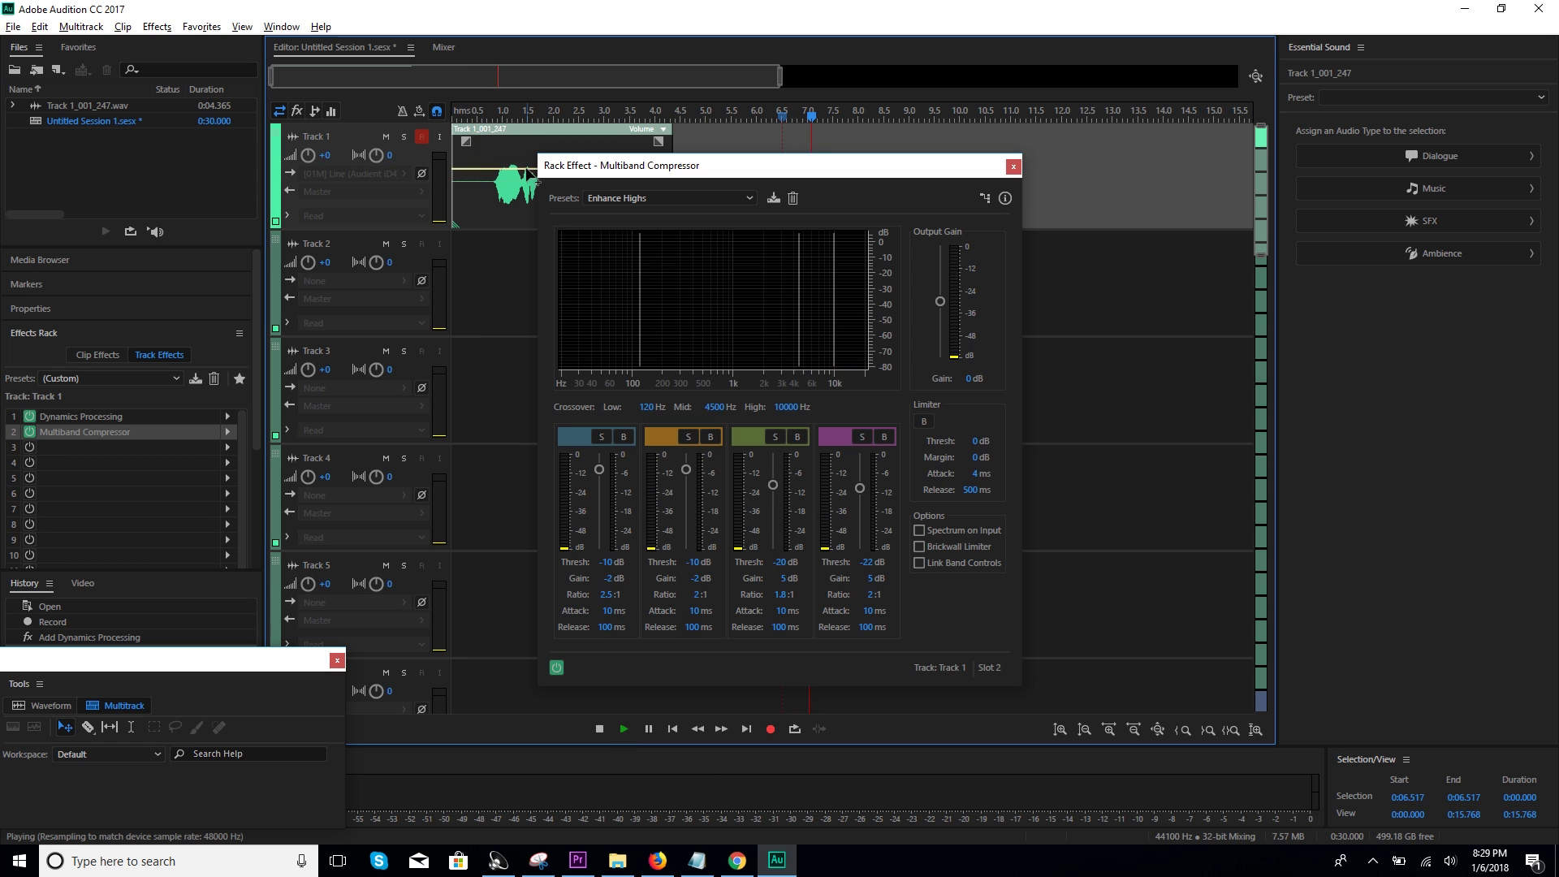
left_click(502, 122)
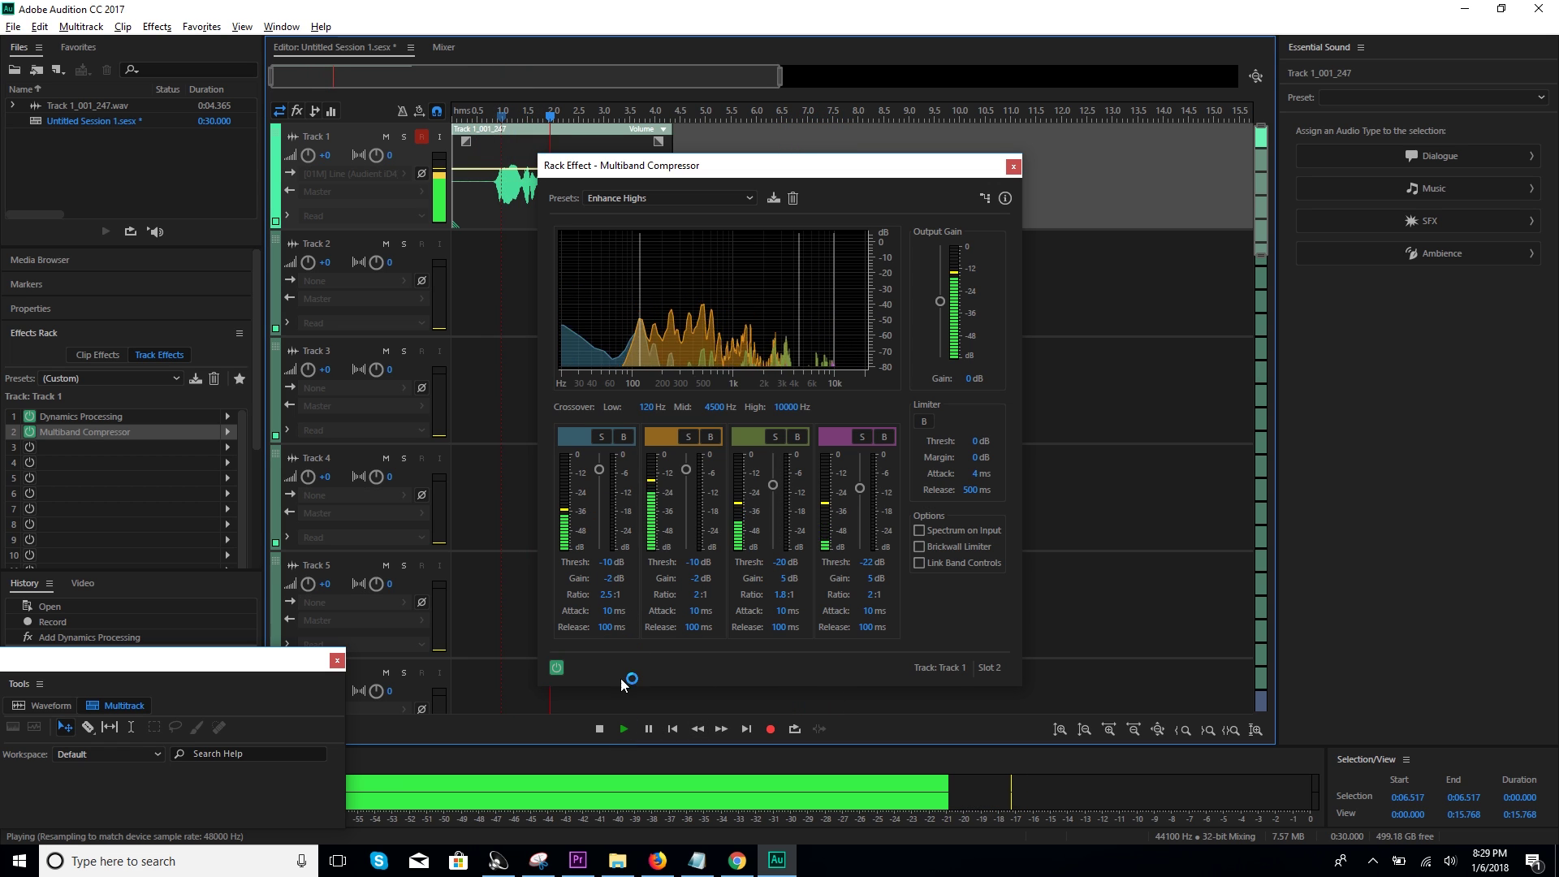
key("space")
Reset the compressor to its (Default) preset, audition it, and close its window
left_click(677, 198)
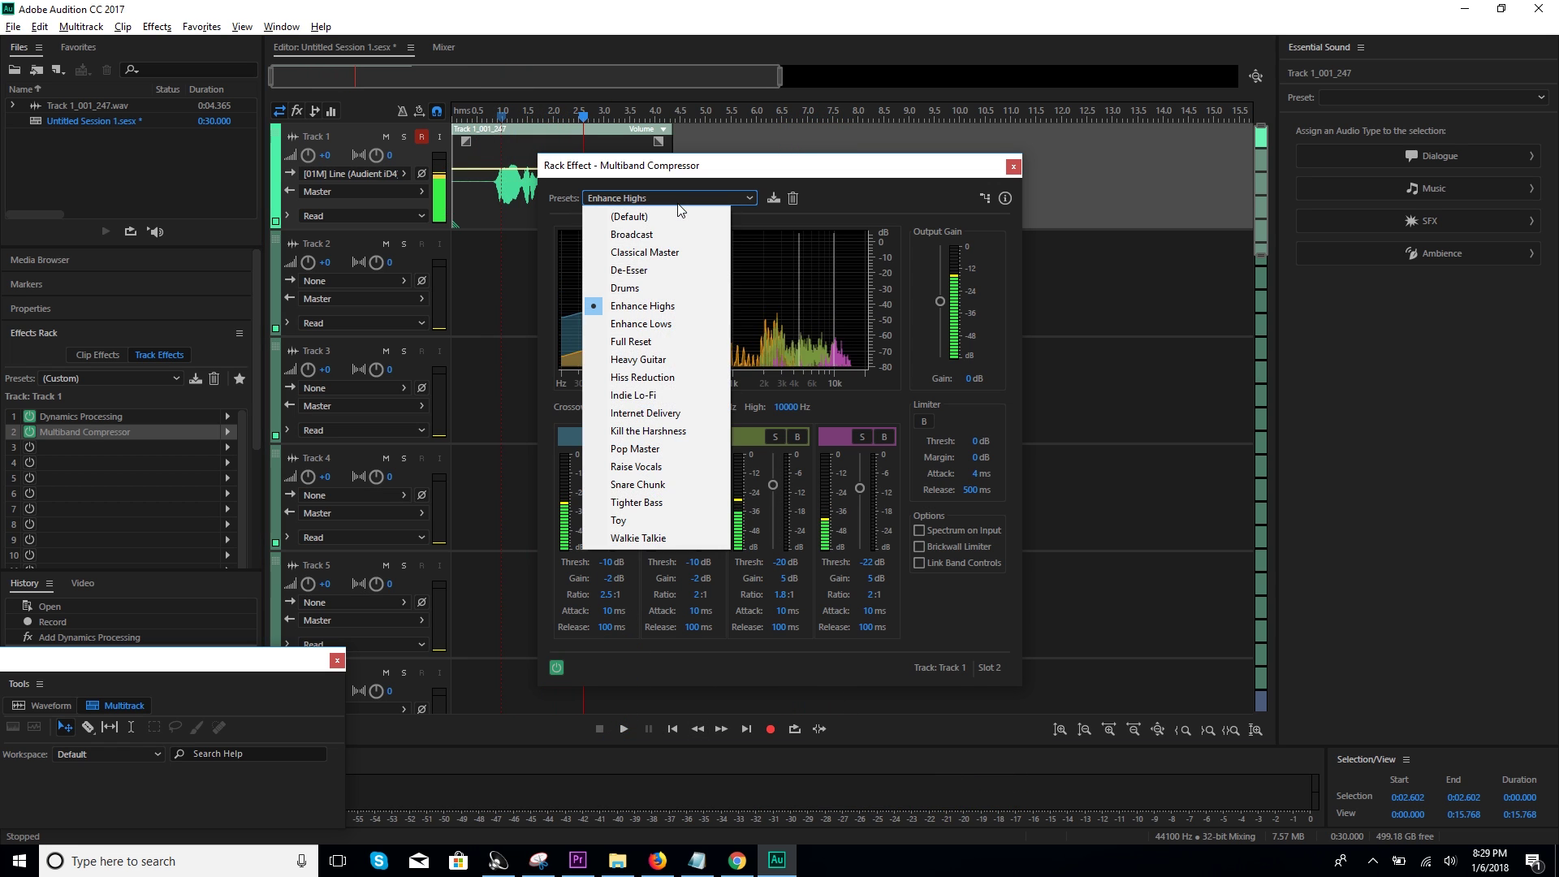
left_click(630, 218)
left_click(623, 729)
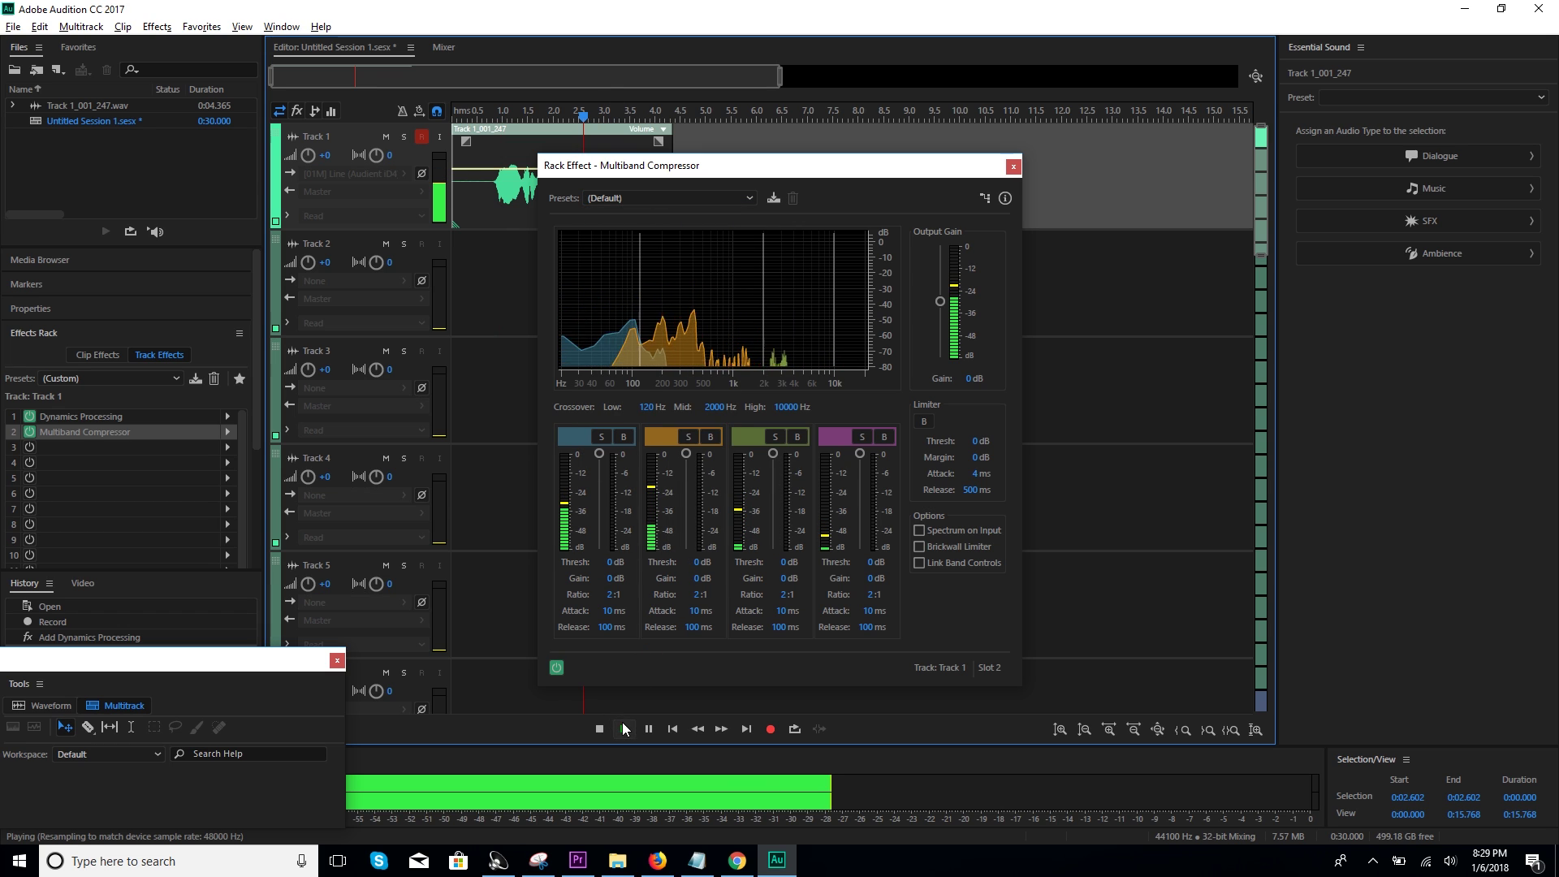
left_click(603, 731)
left_click(632, 197)
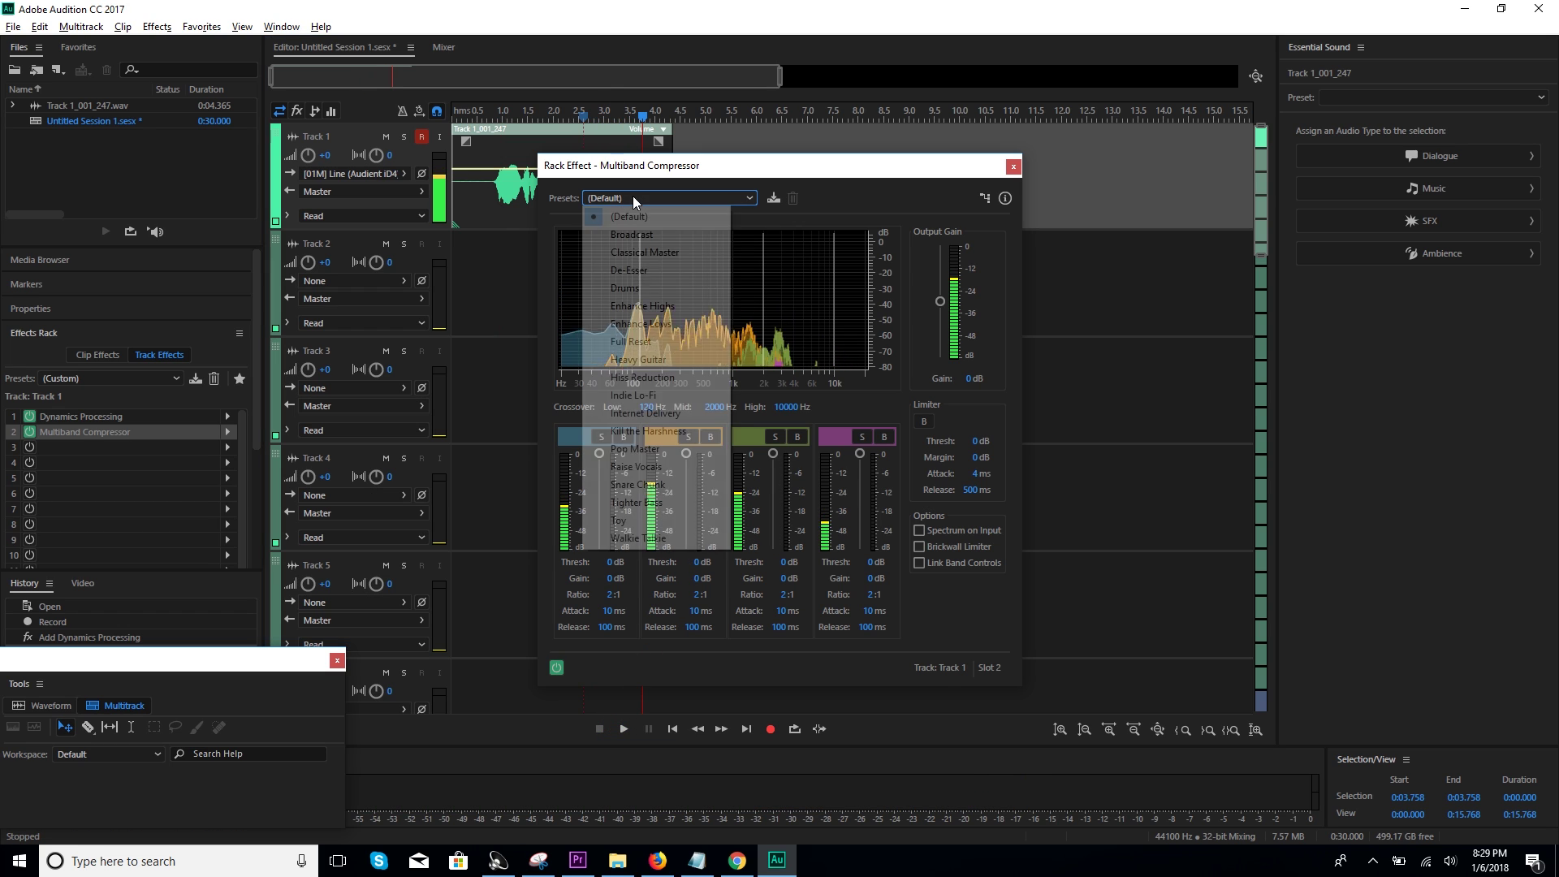
left_click(1013, 166)
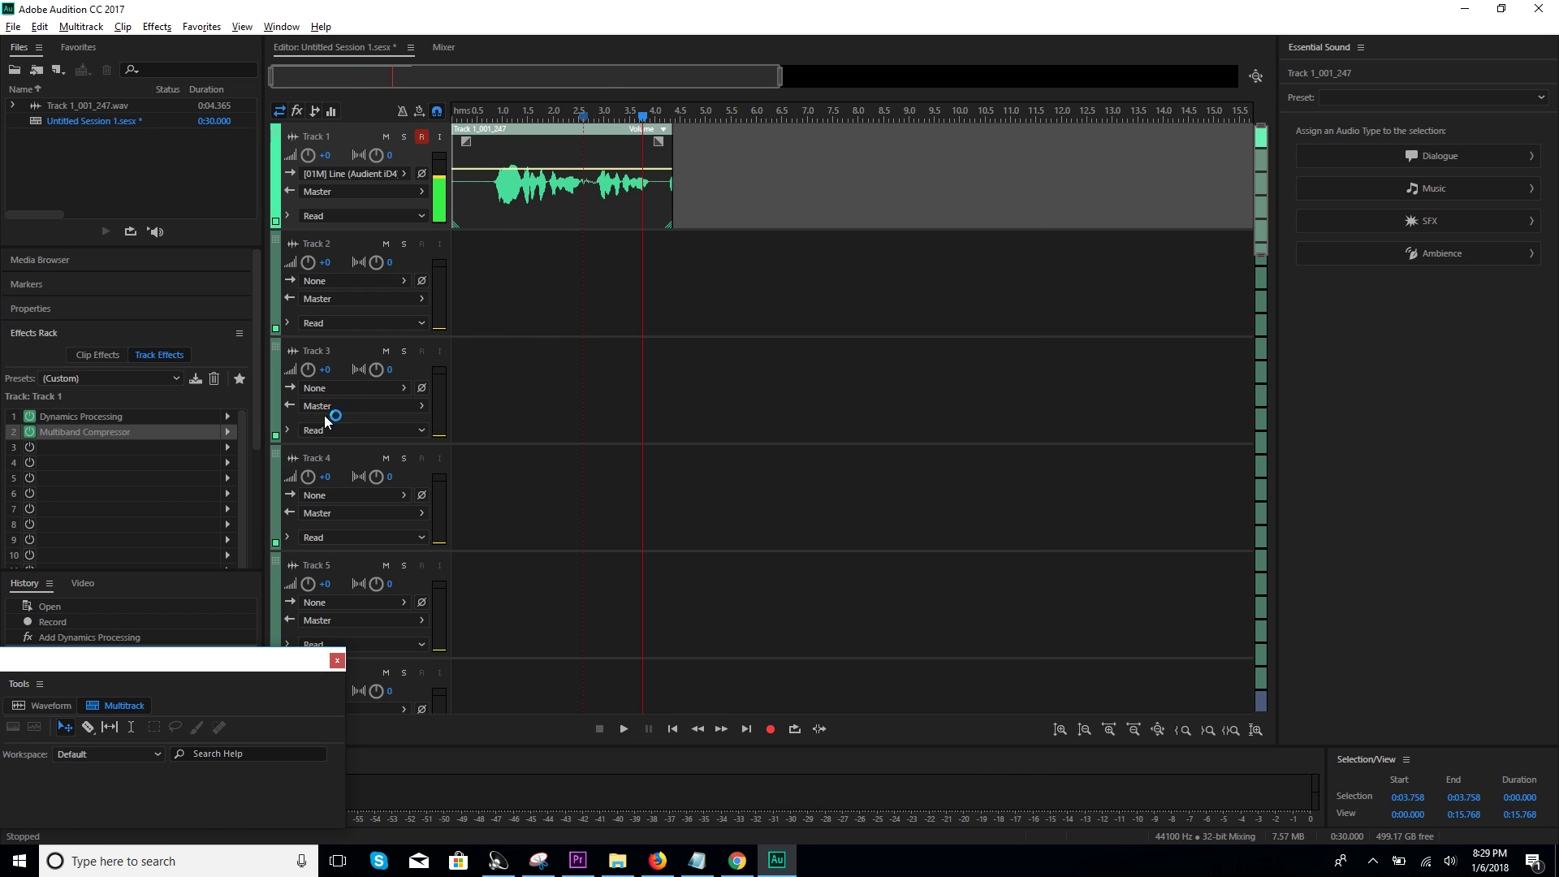
Add an FFT Filter to Track 1's third rack slot
left_click(186, 448)
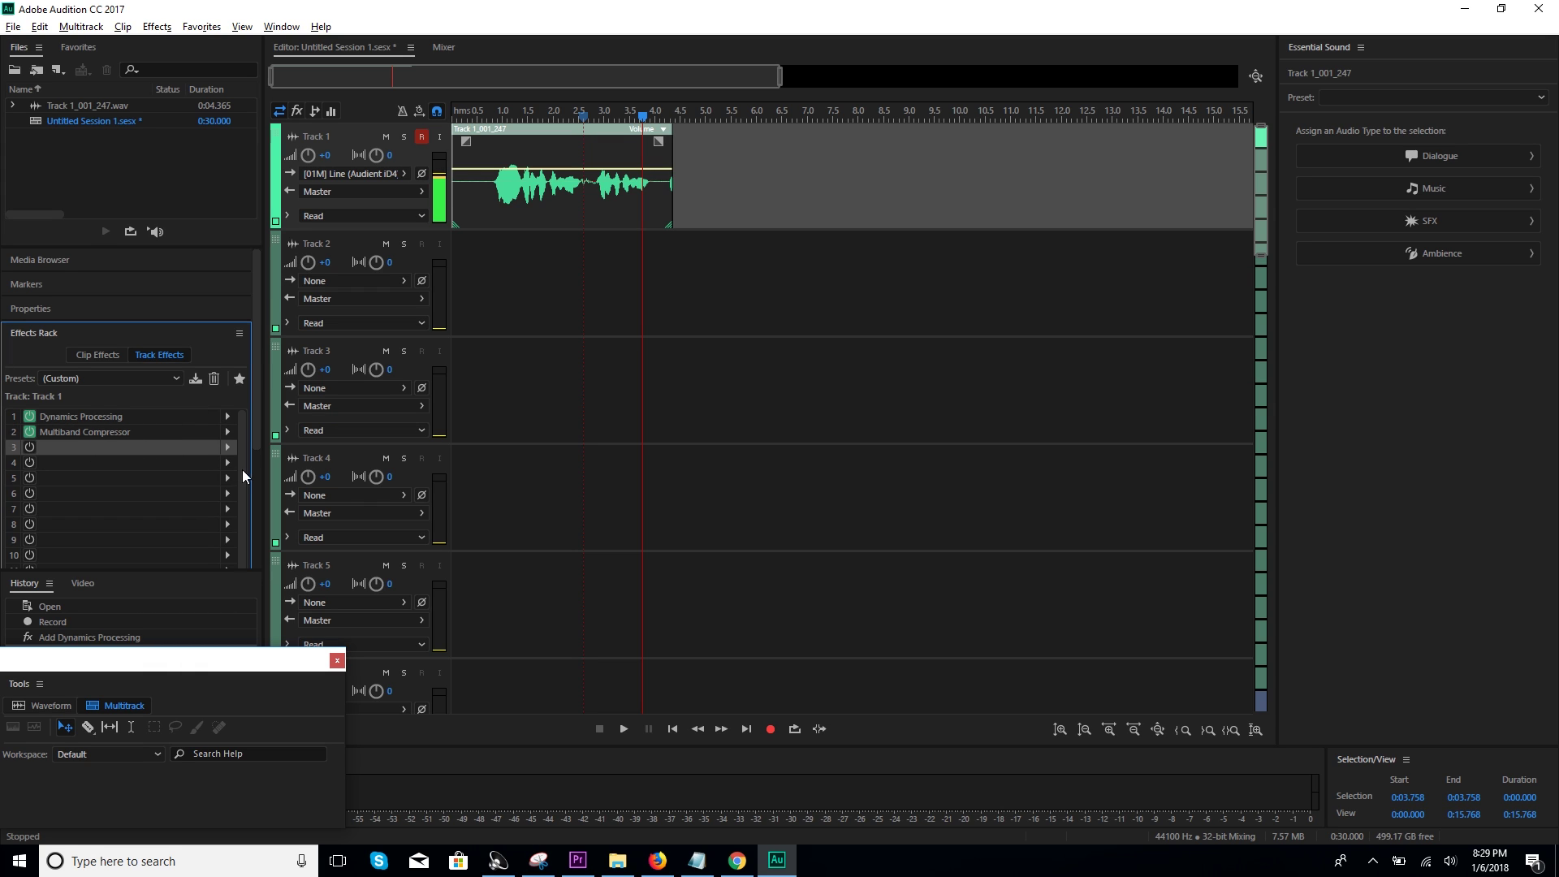
left_click(509, 214)
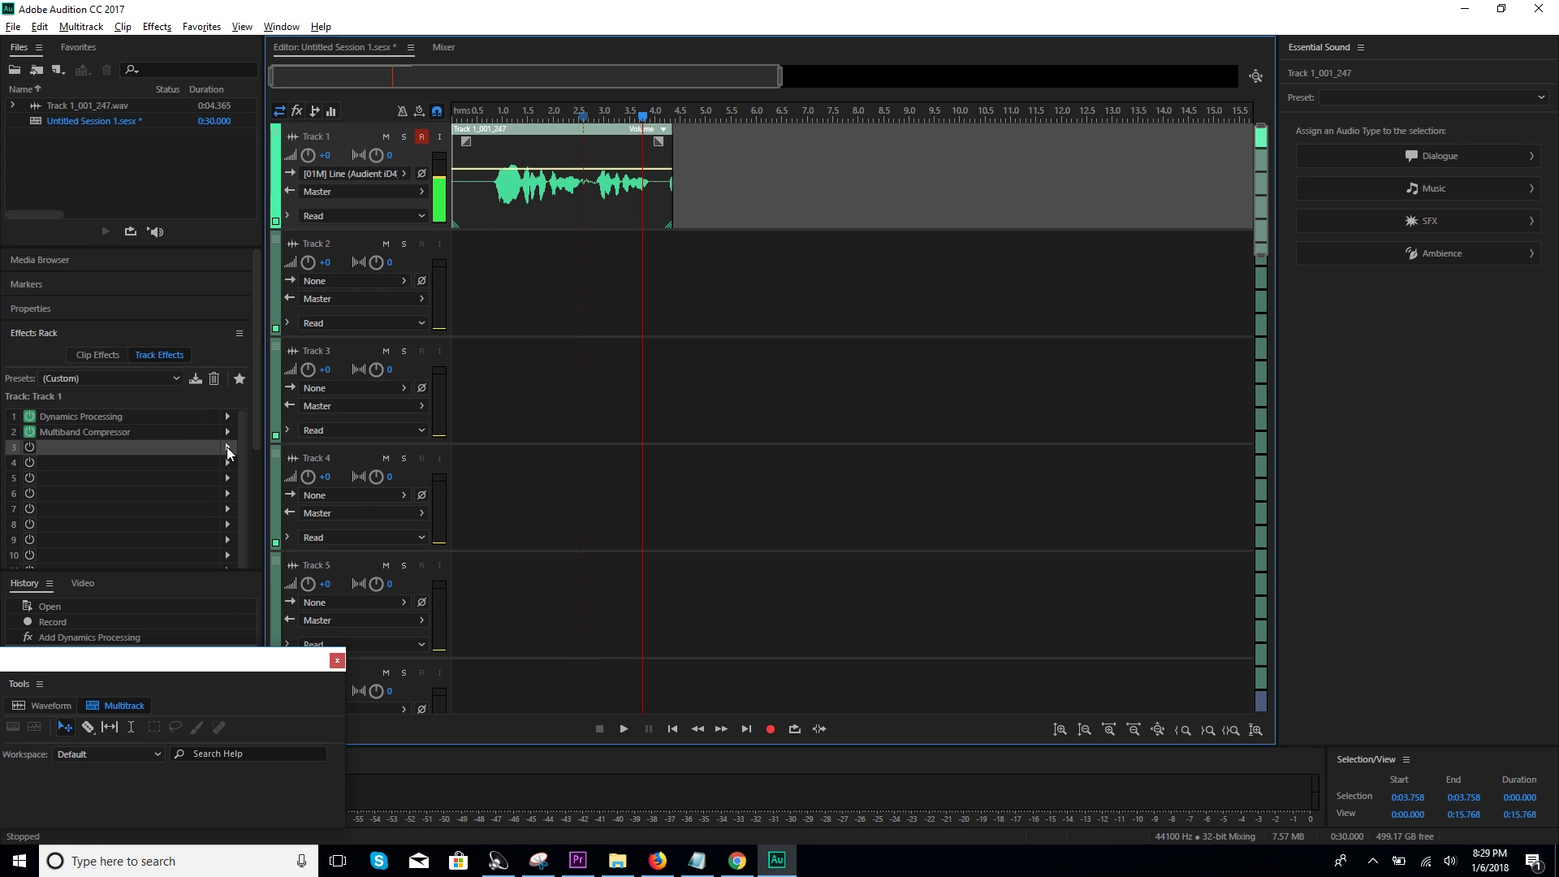
left_click(227, 448)
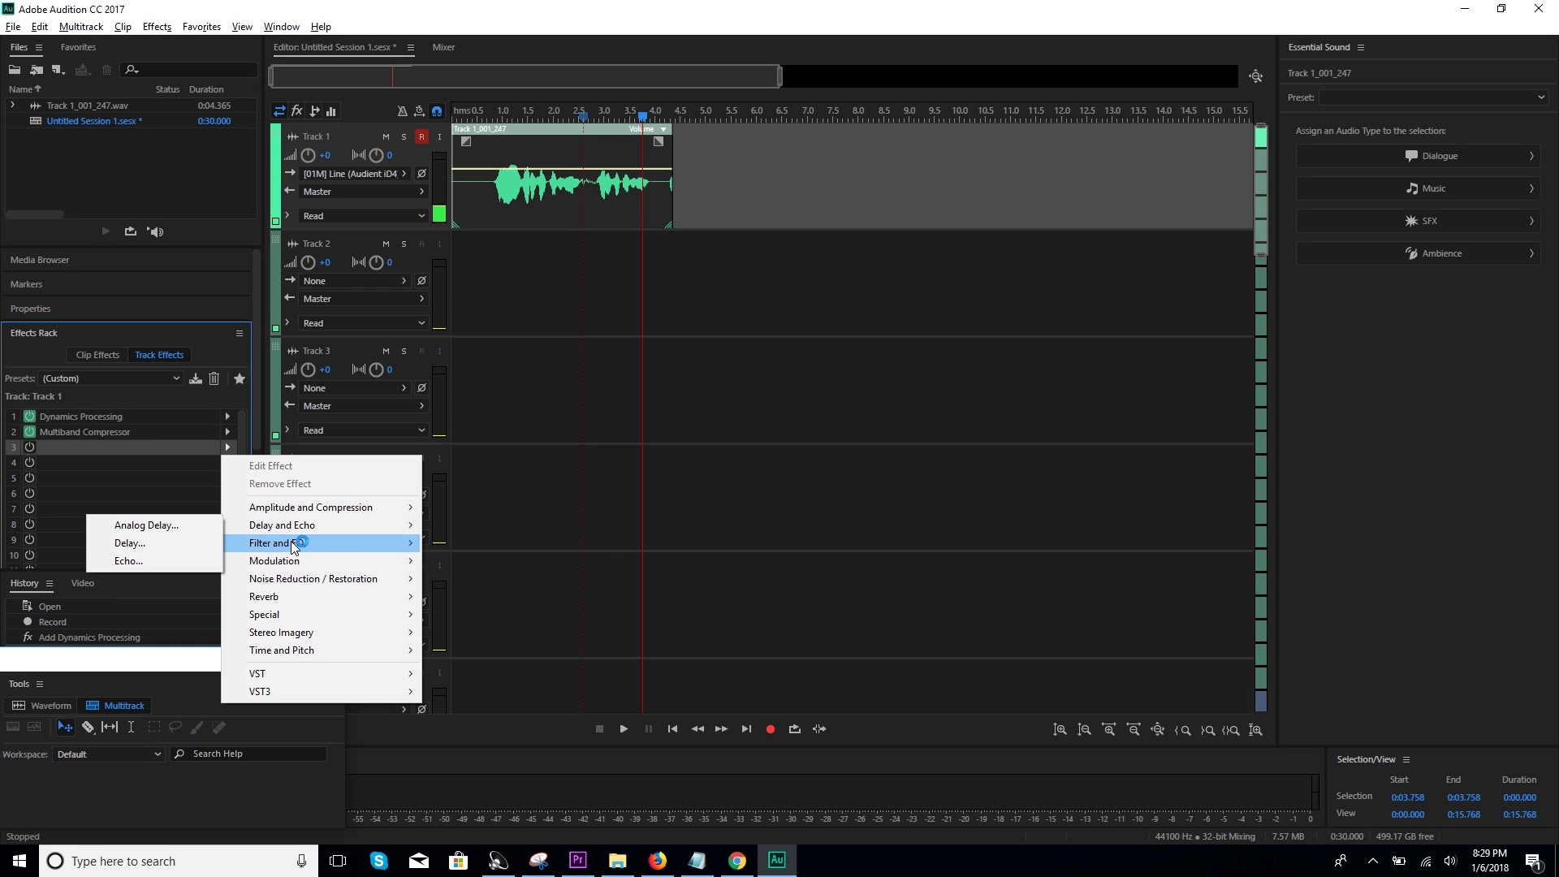
mouse_move(292, 542)
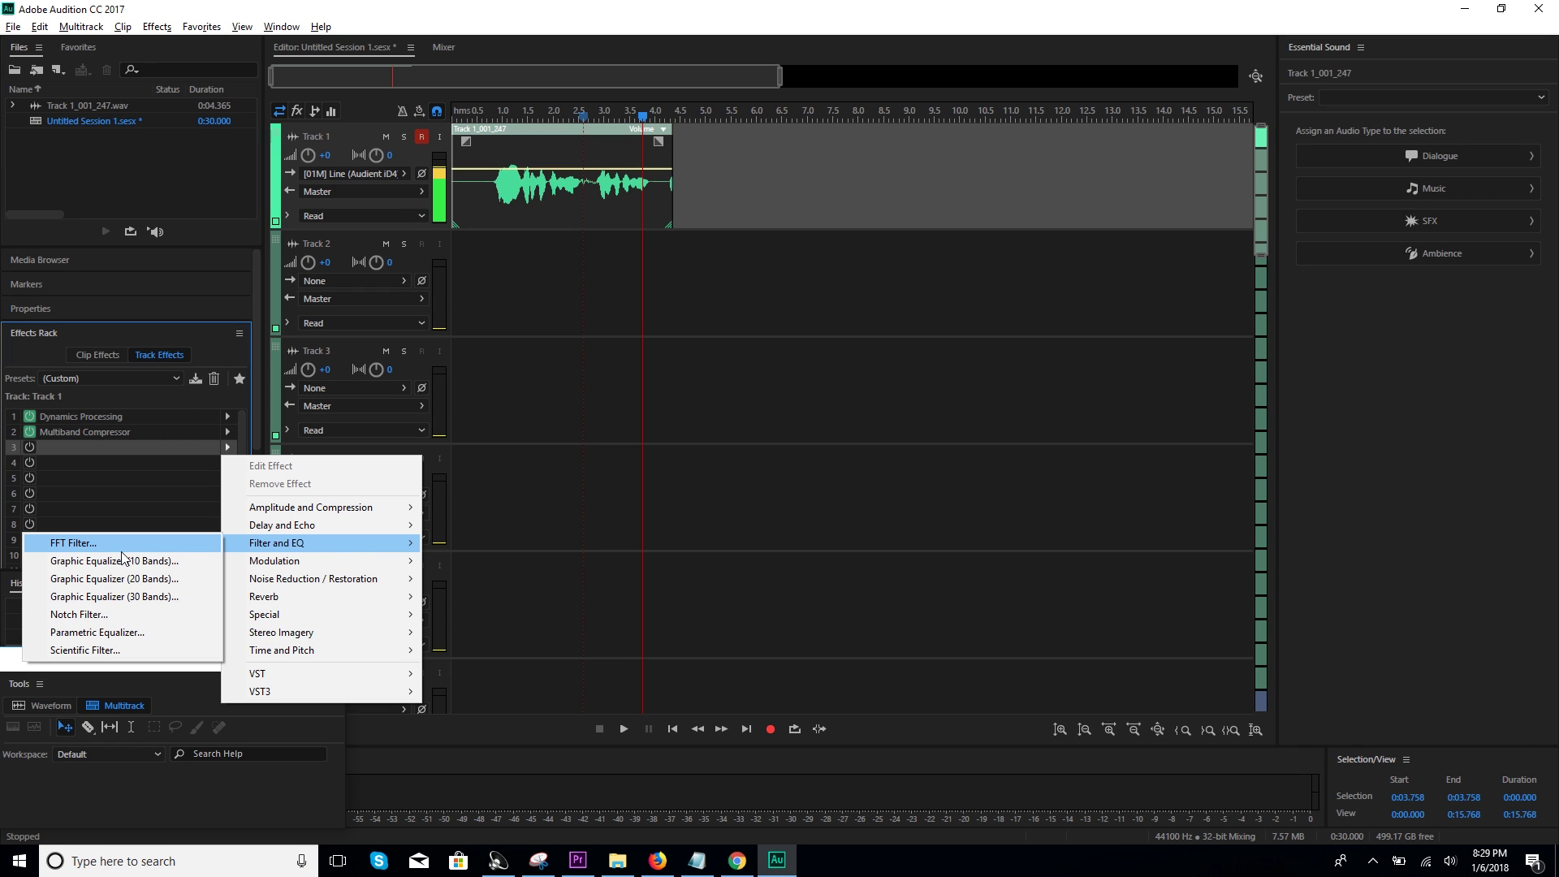
left_click(74, 542)
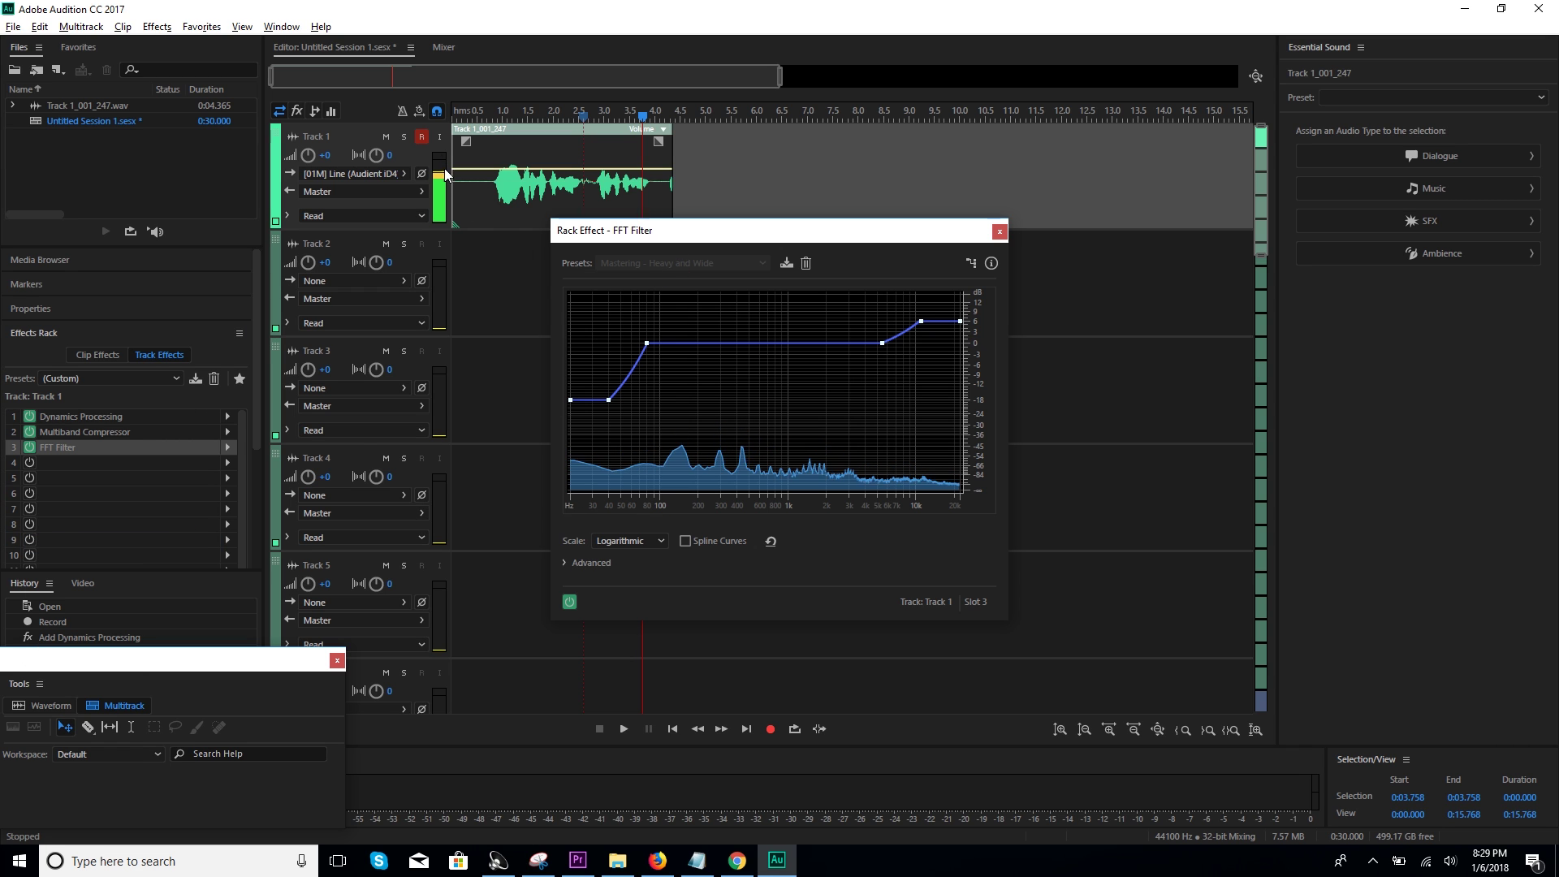
Disarm Track 1, set the slot 3 filter to Kill The Mic Rumble, and open slot 4's list
left_click(426, 142)
left_click(676, 263)
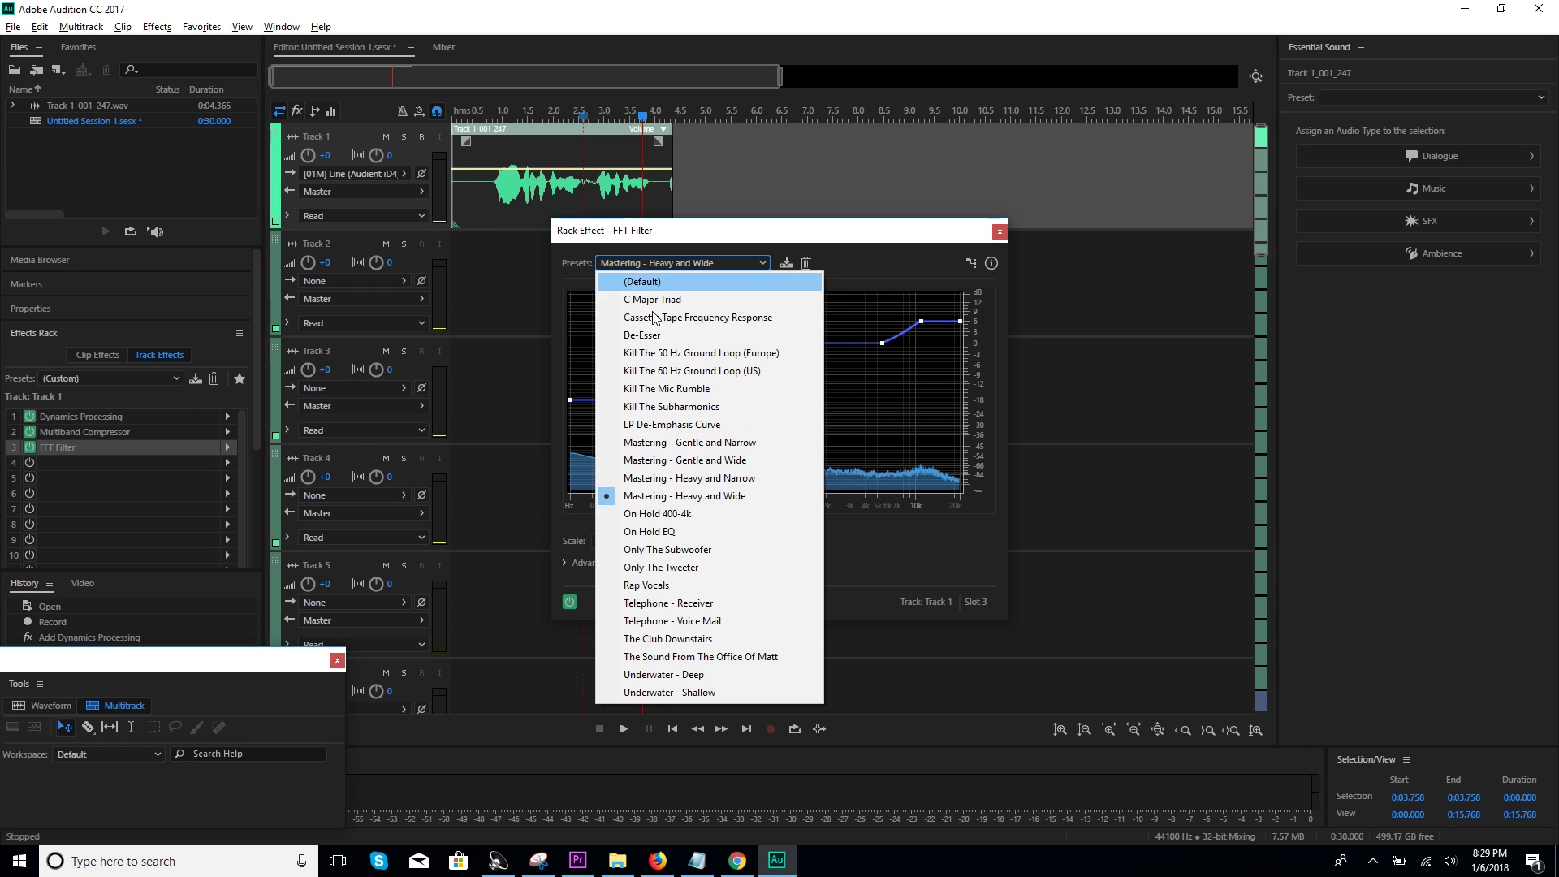
left_click(681, 390)
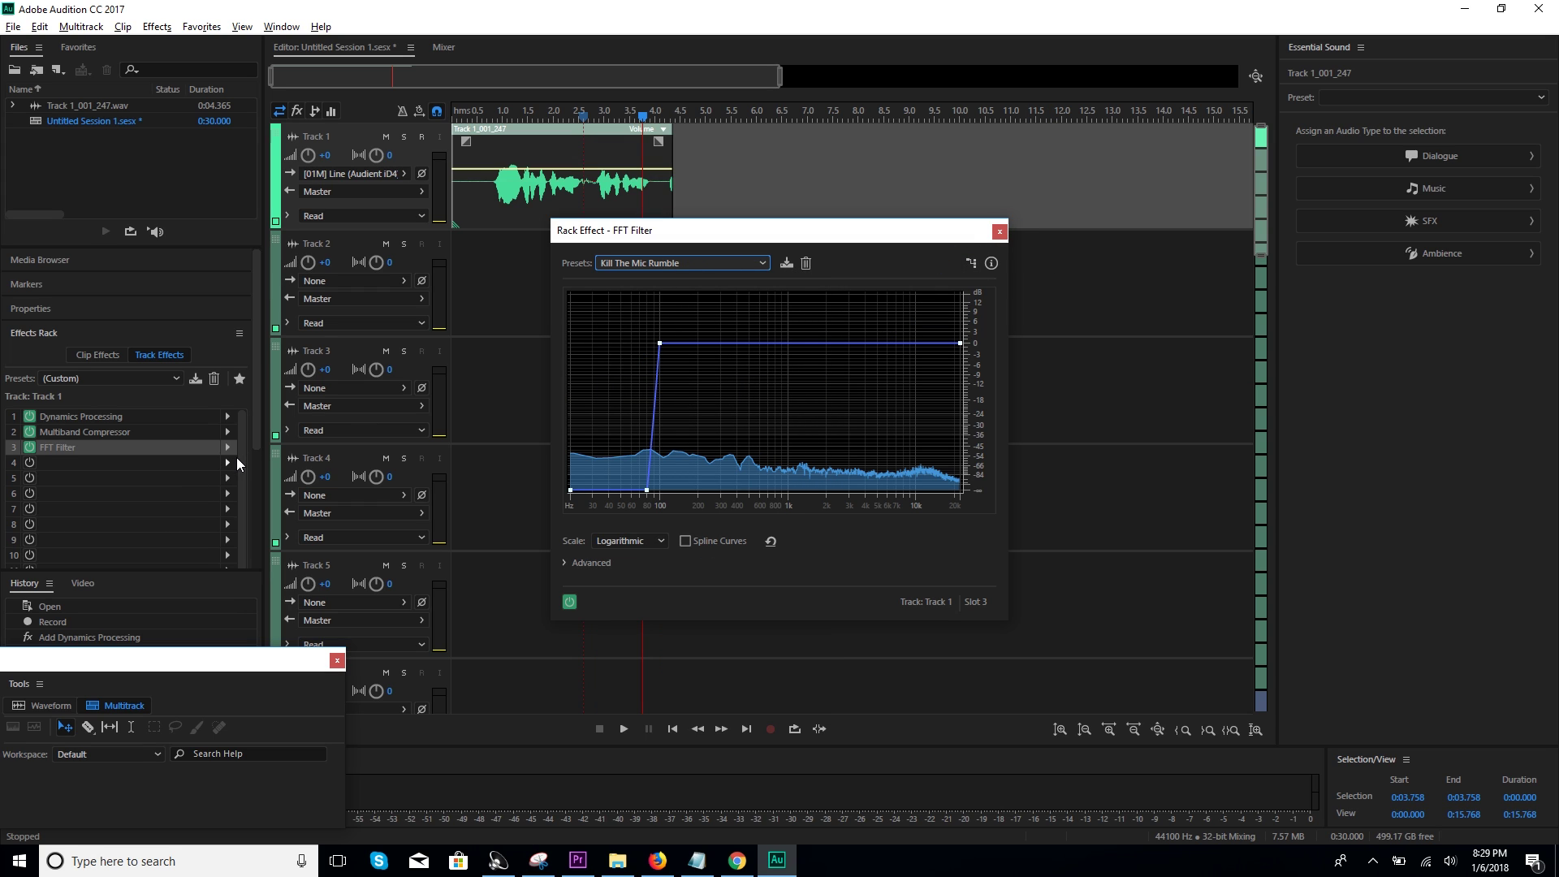
left_click(228, 464)
mouse_move(293, 559)
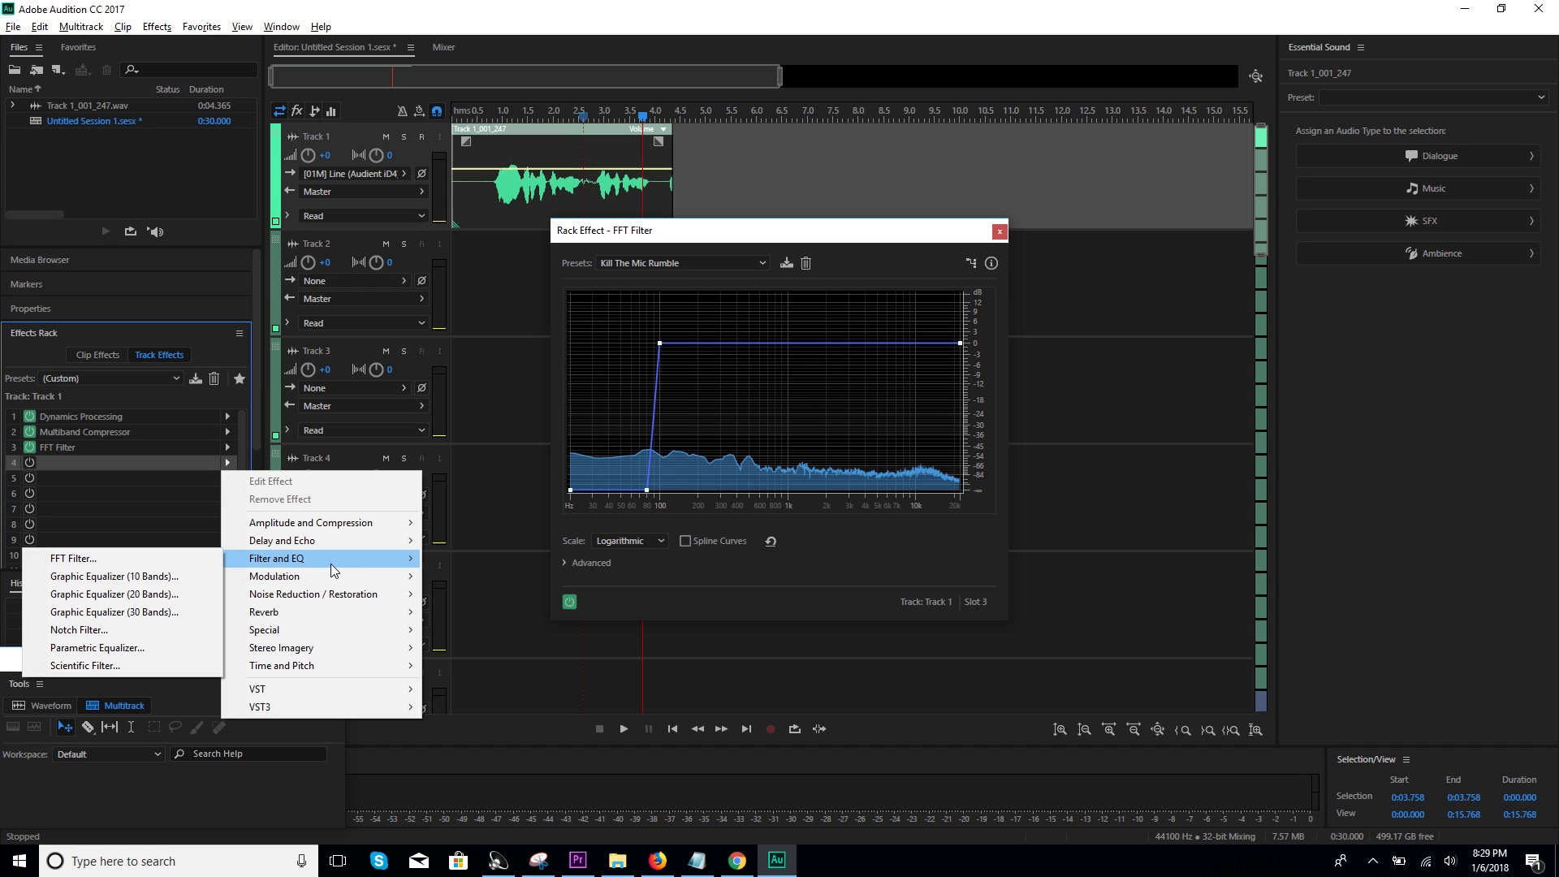
Add a second FFT Filter to slot 4 and close both FFT Filter windows
left_click(74, 558)
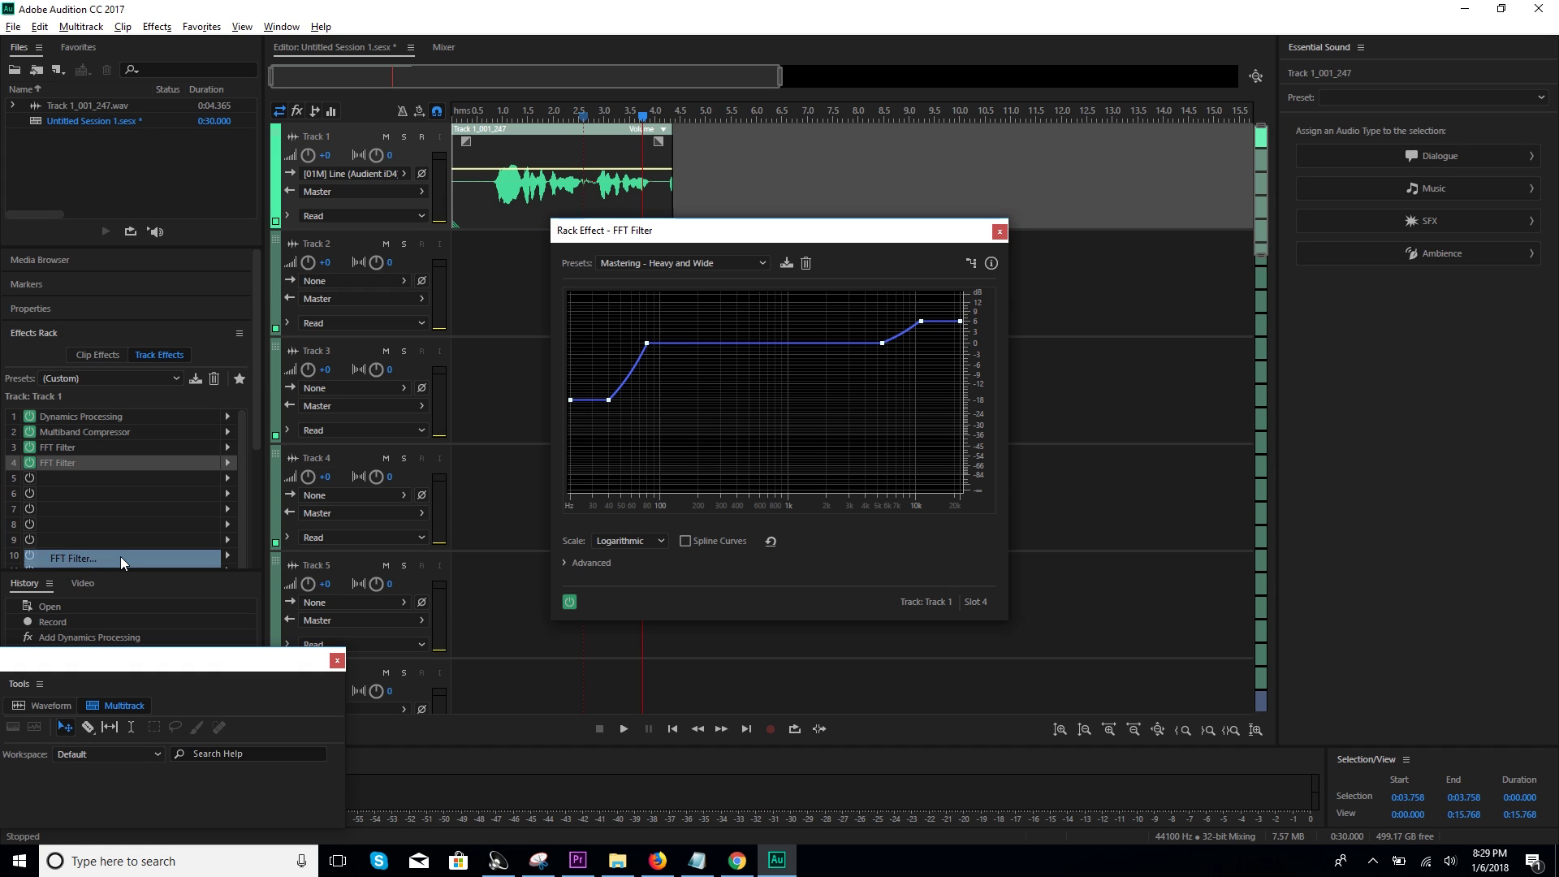
left_click(664, 264)
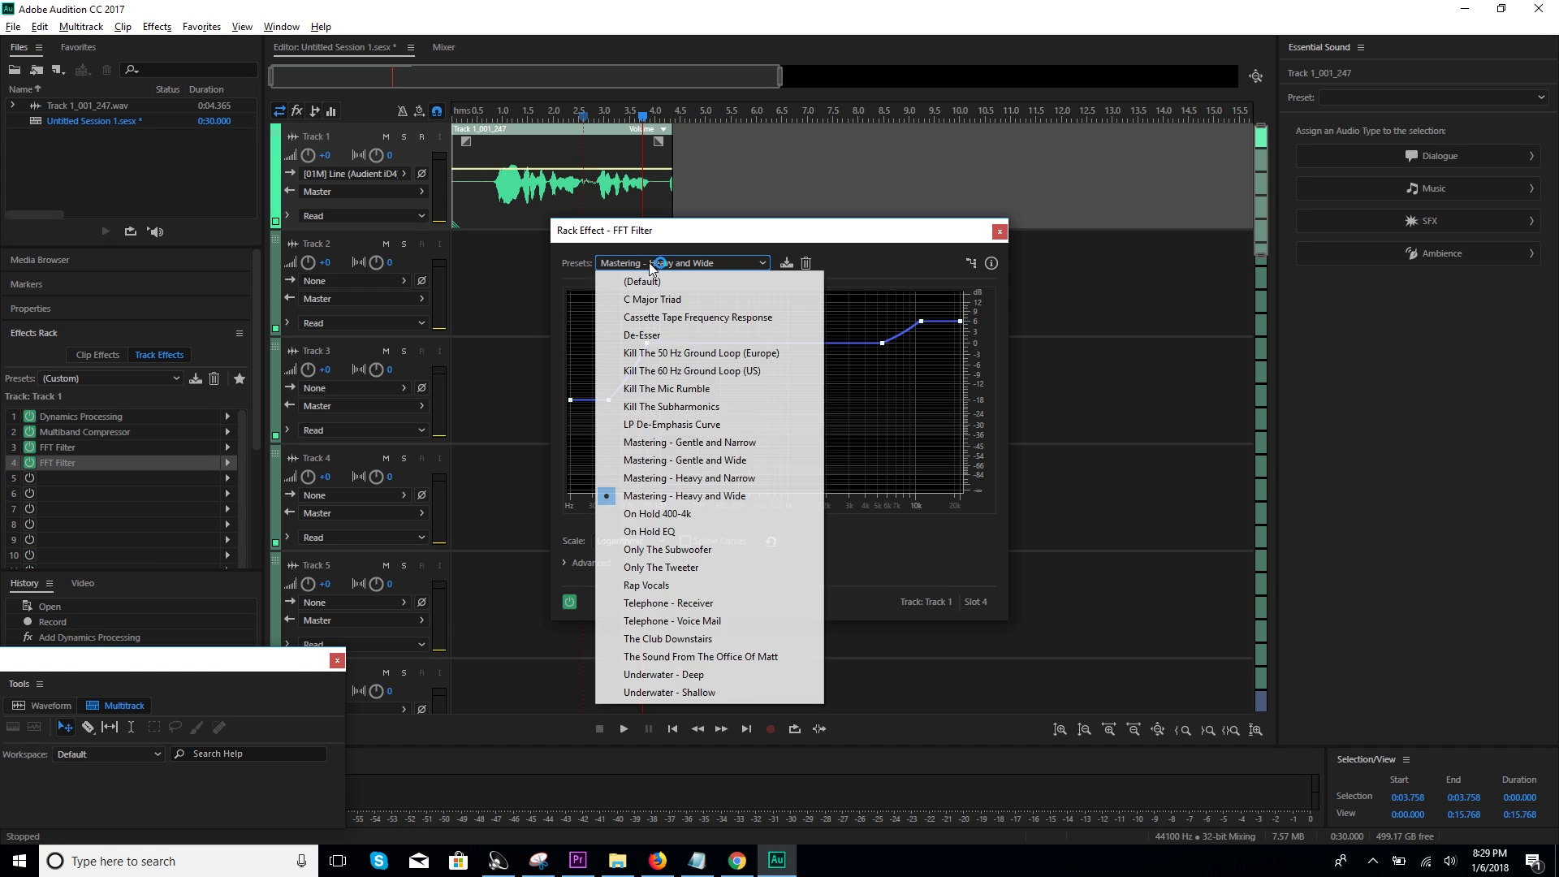
left_click(652, 267)
left_click(1002, 234)
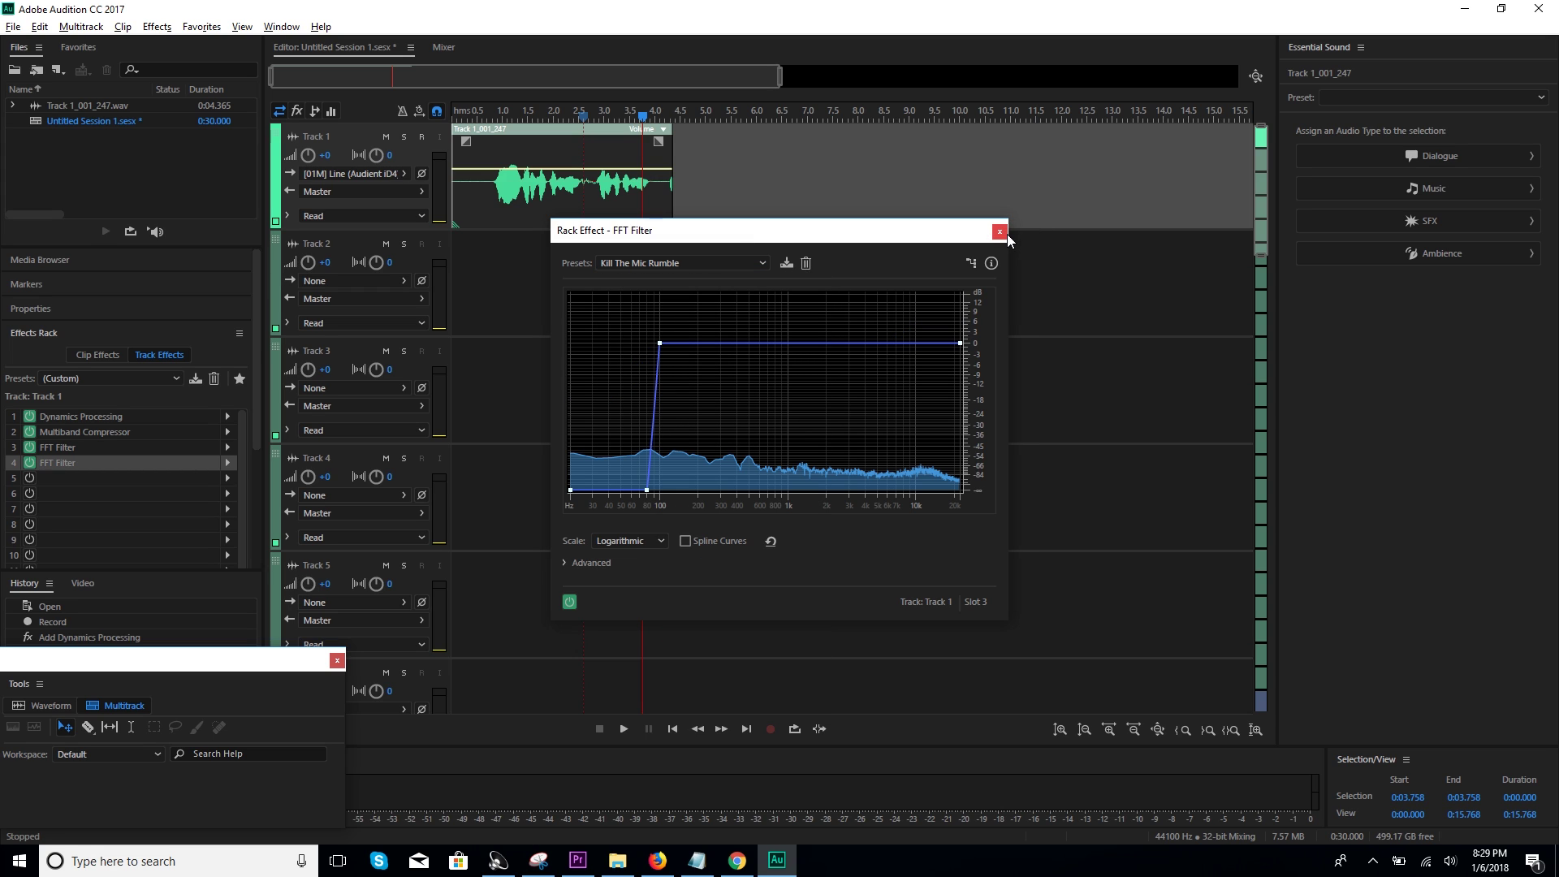
left_click(227, 478)
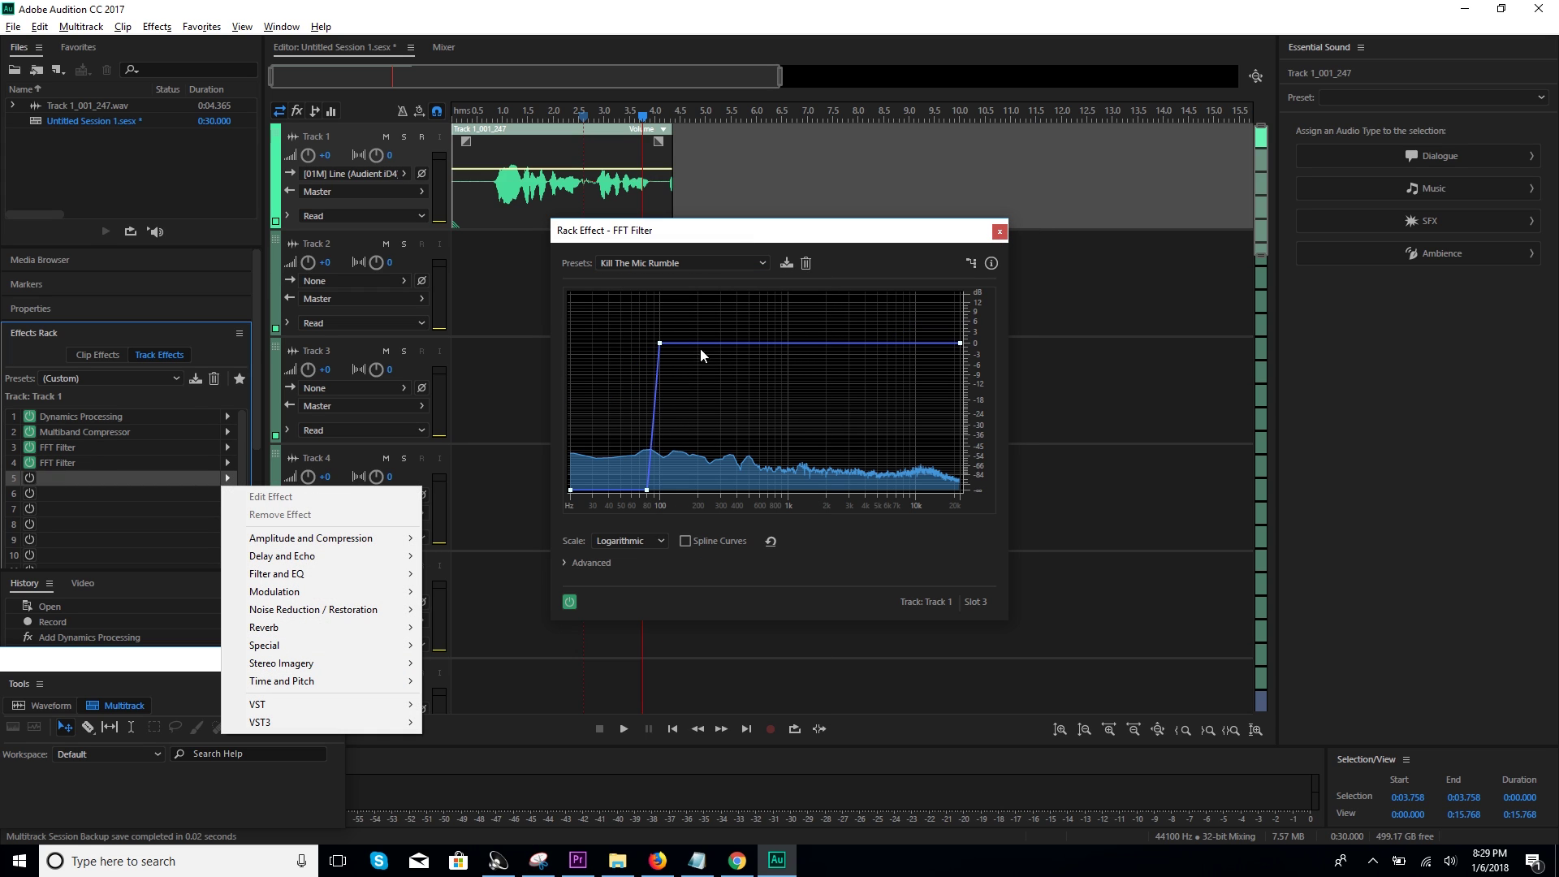
left_click(999, 232)
left_click(506, 137)
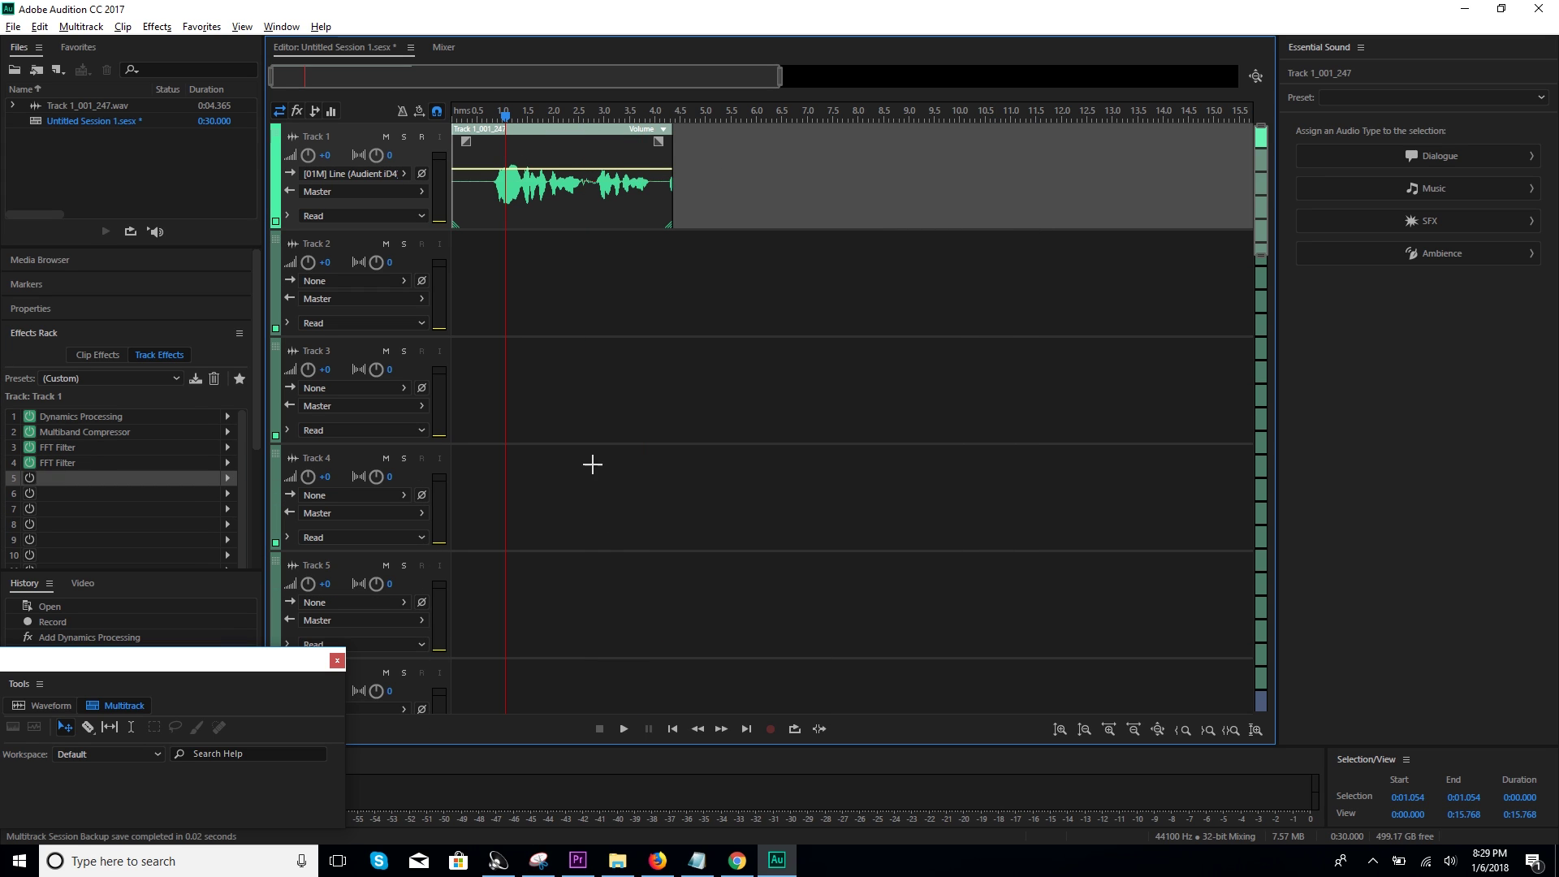
Preview the vocal briefly, add Studio Reverb to slot 5, and close its settings
left_click(623, 729)
left_click(599, 728)
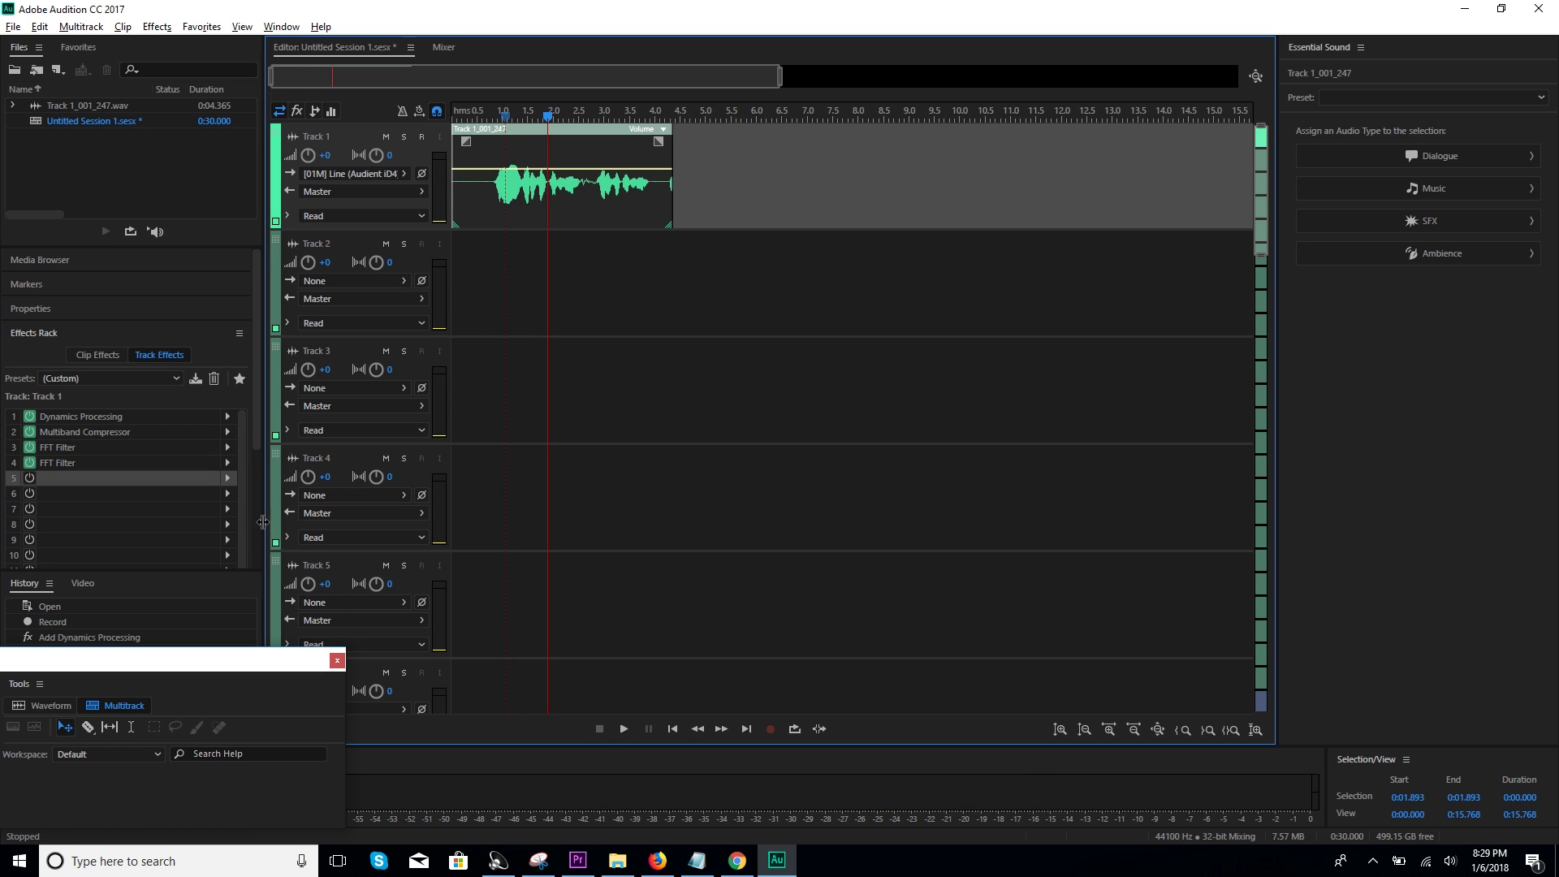
left_click(228, 477)
mouse_move(320, 628)
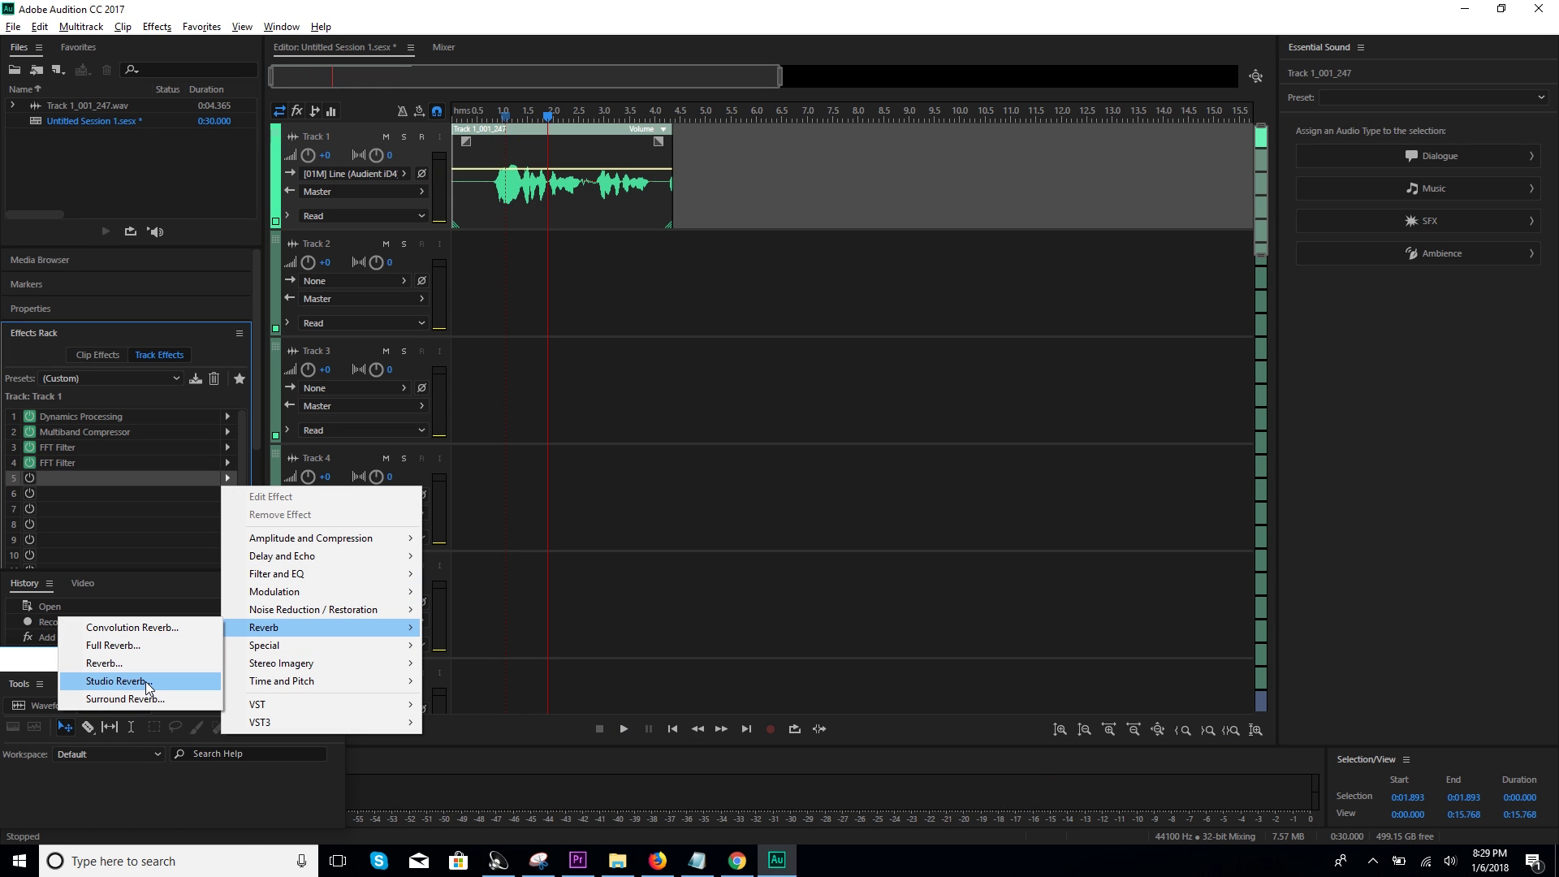
left_click(144, 682)
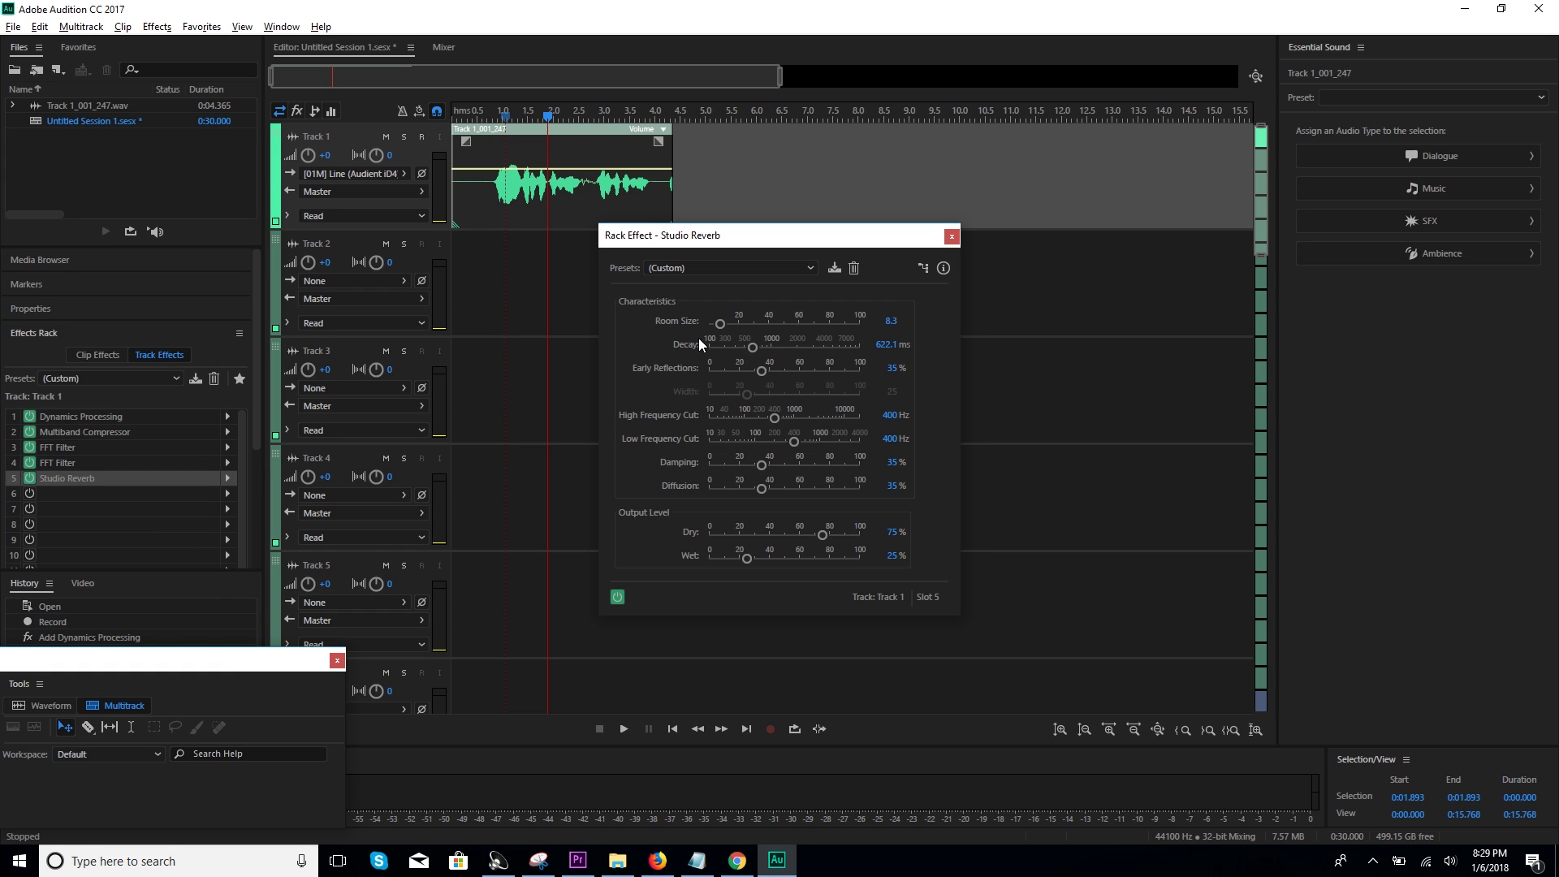
left_click(952, 237)
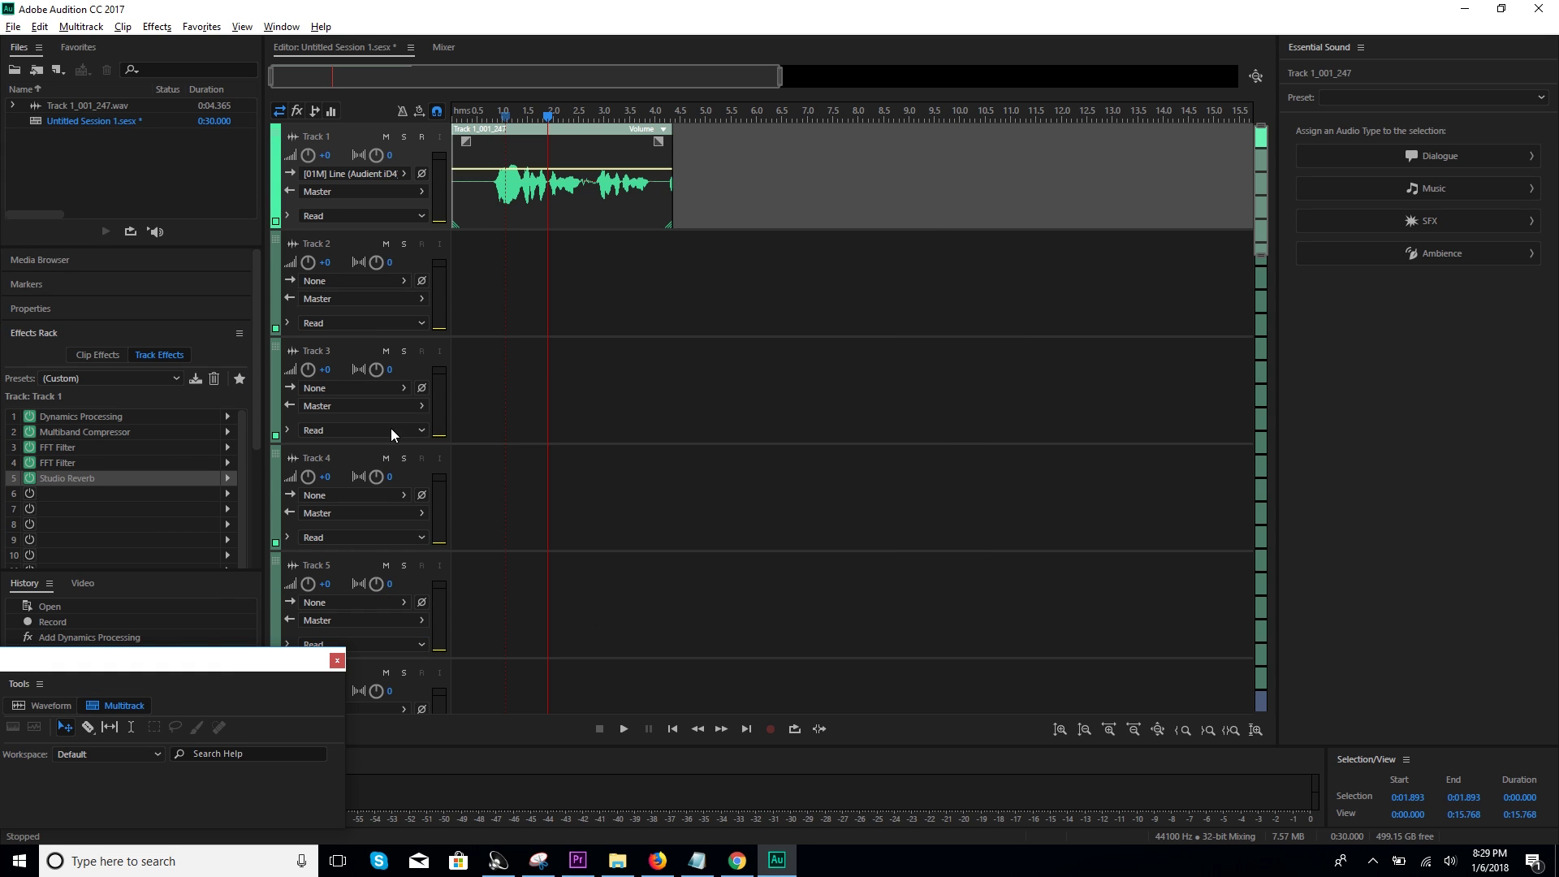
Add Delay and Echo > Echo to slot 6 and audition the vocal from about 0.8 s
left_click(226, 493)
mouse_move(310, 553)
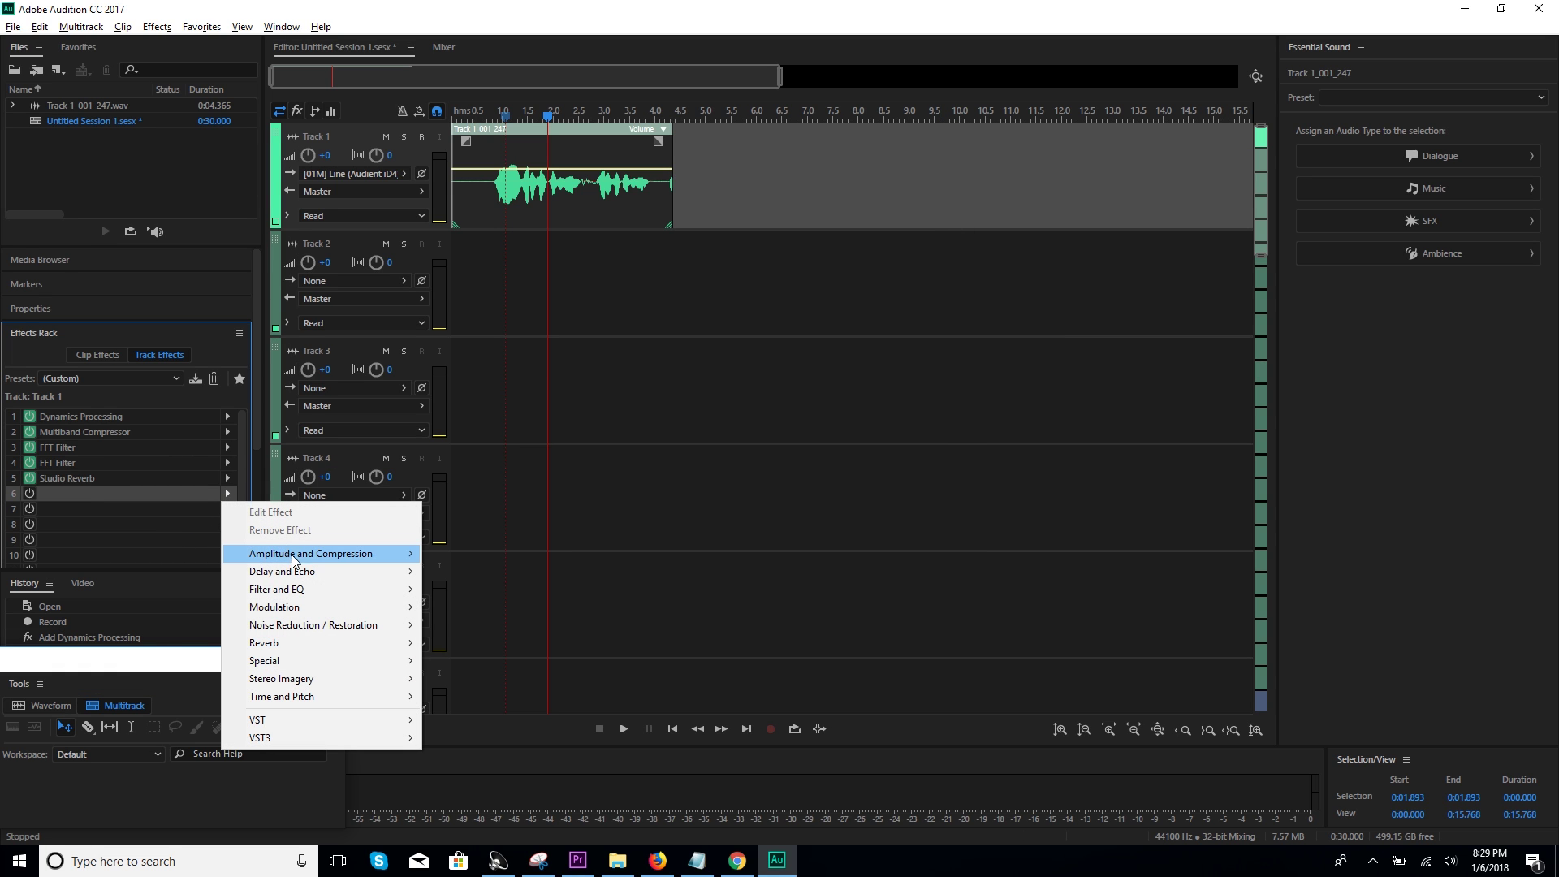
left_click(129, 607)
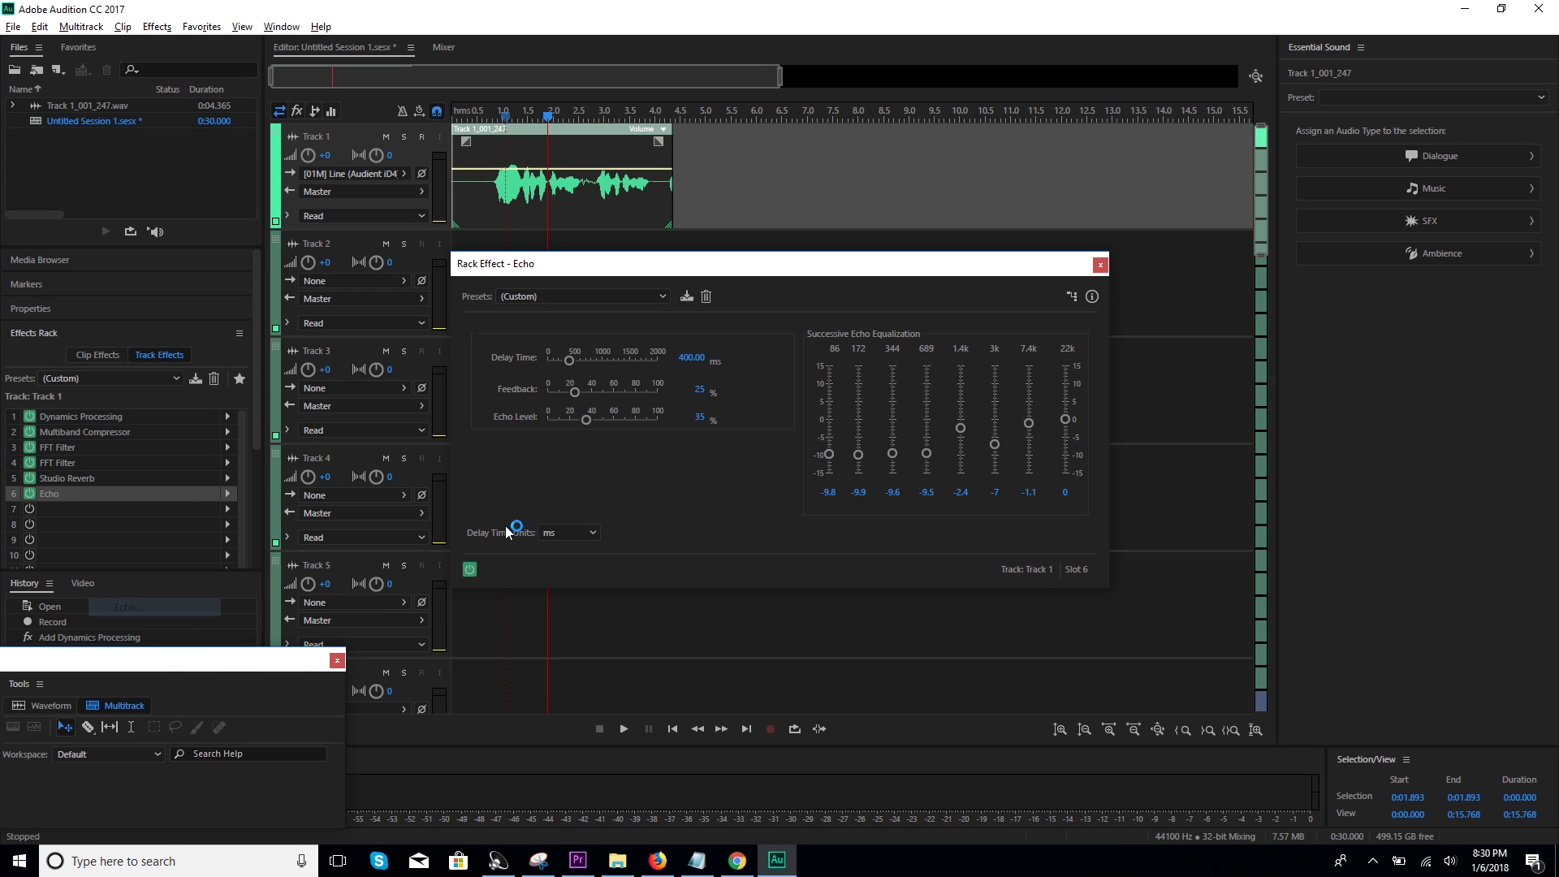
left_click(1102, 265)
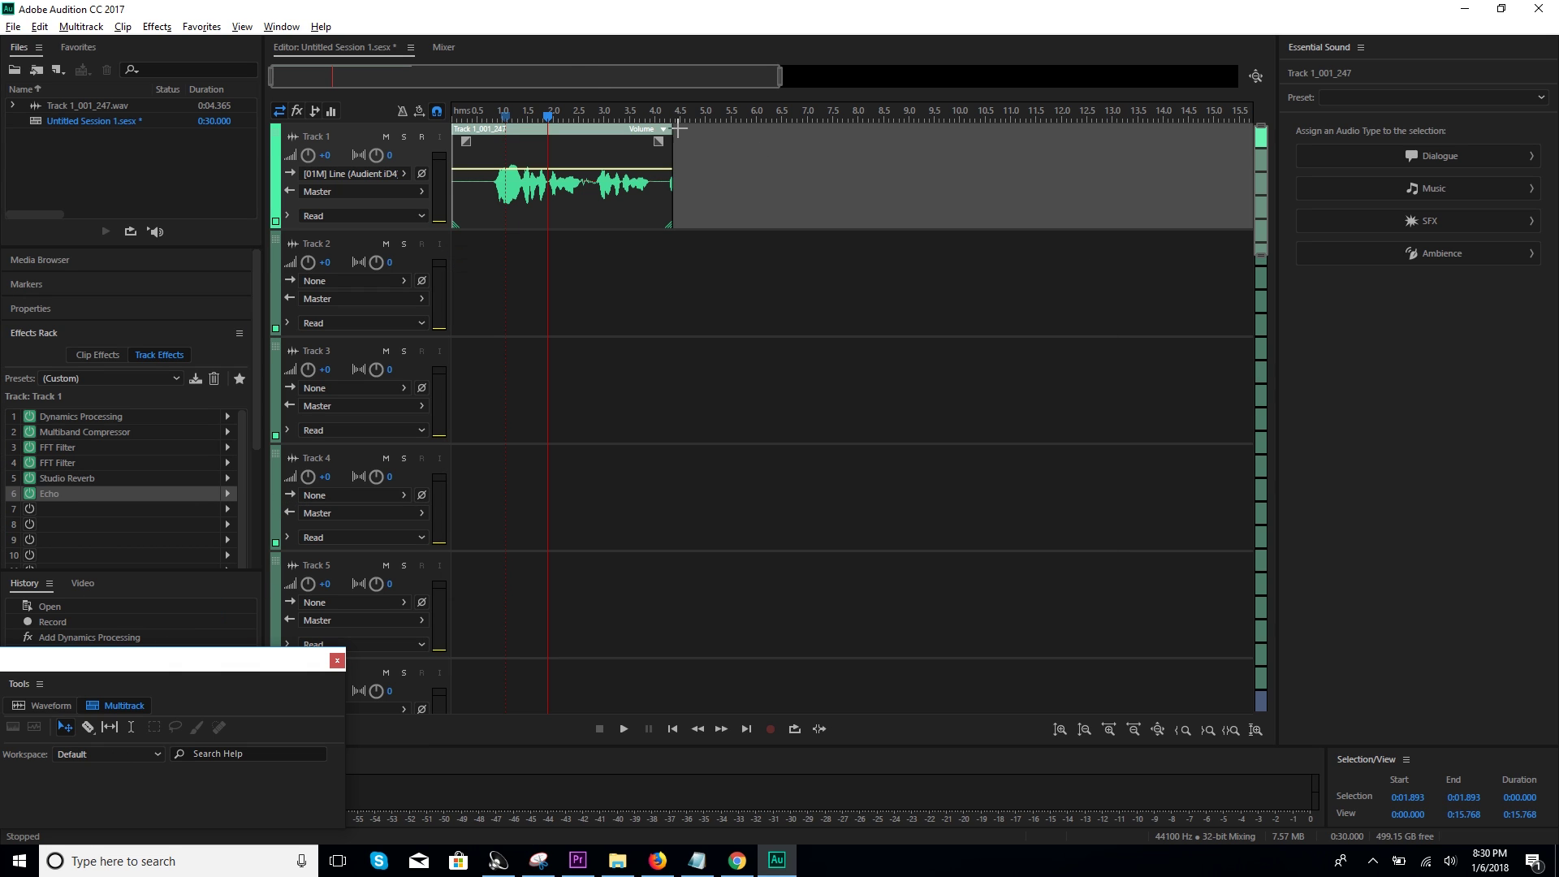
left_click(496, 118)
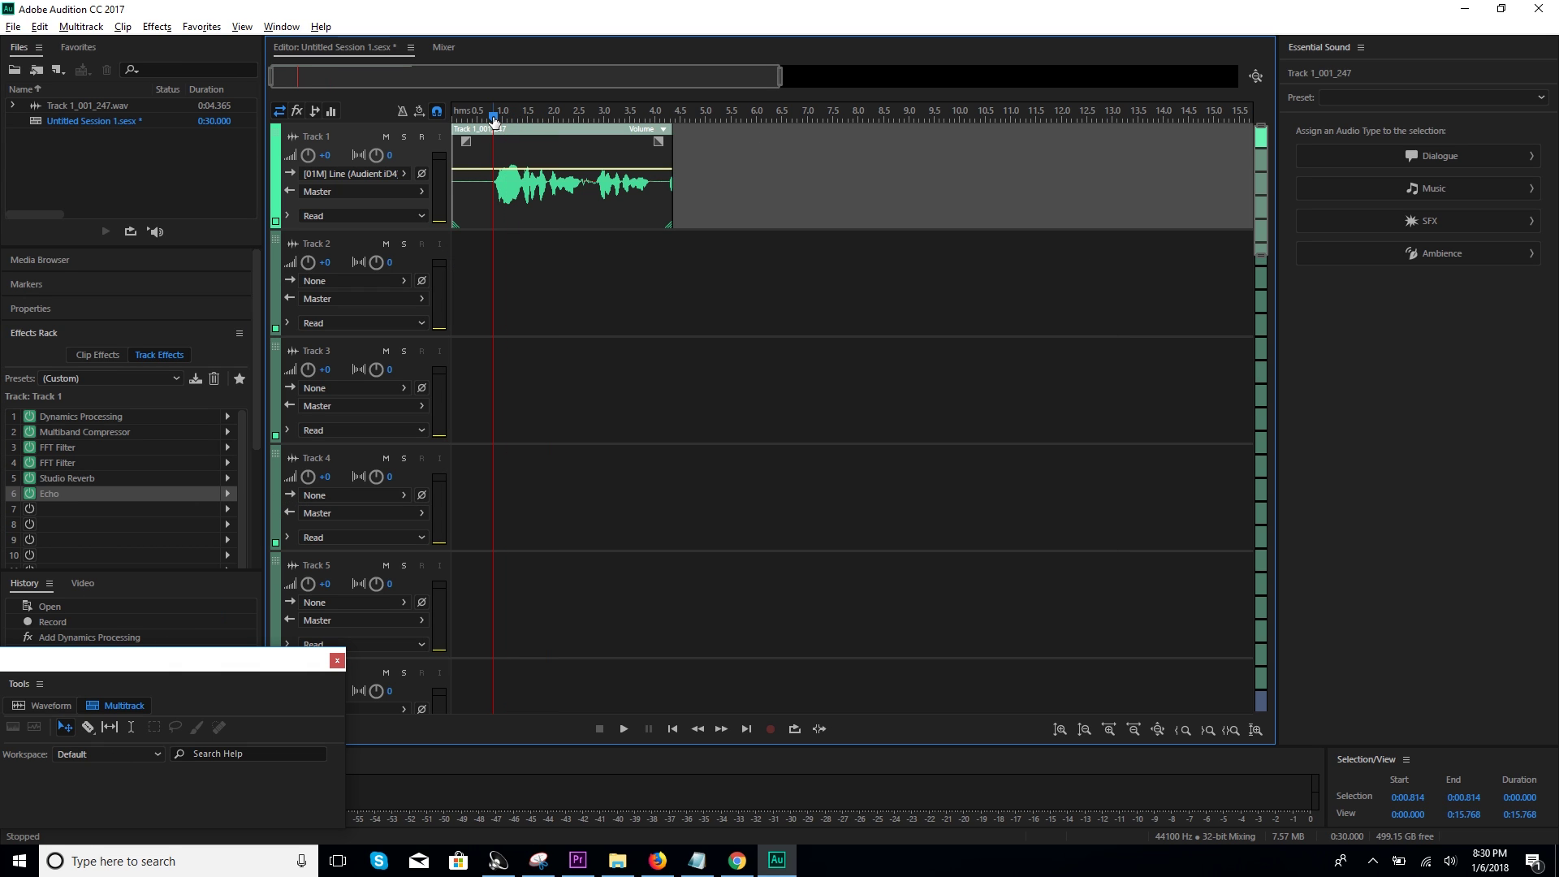
left_click(627, 728)
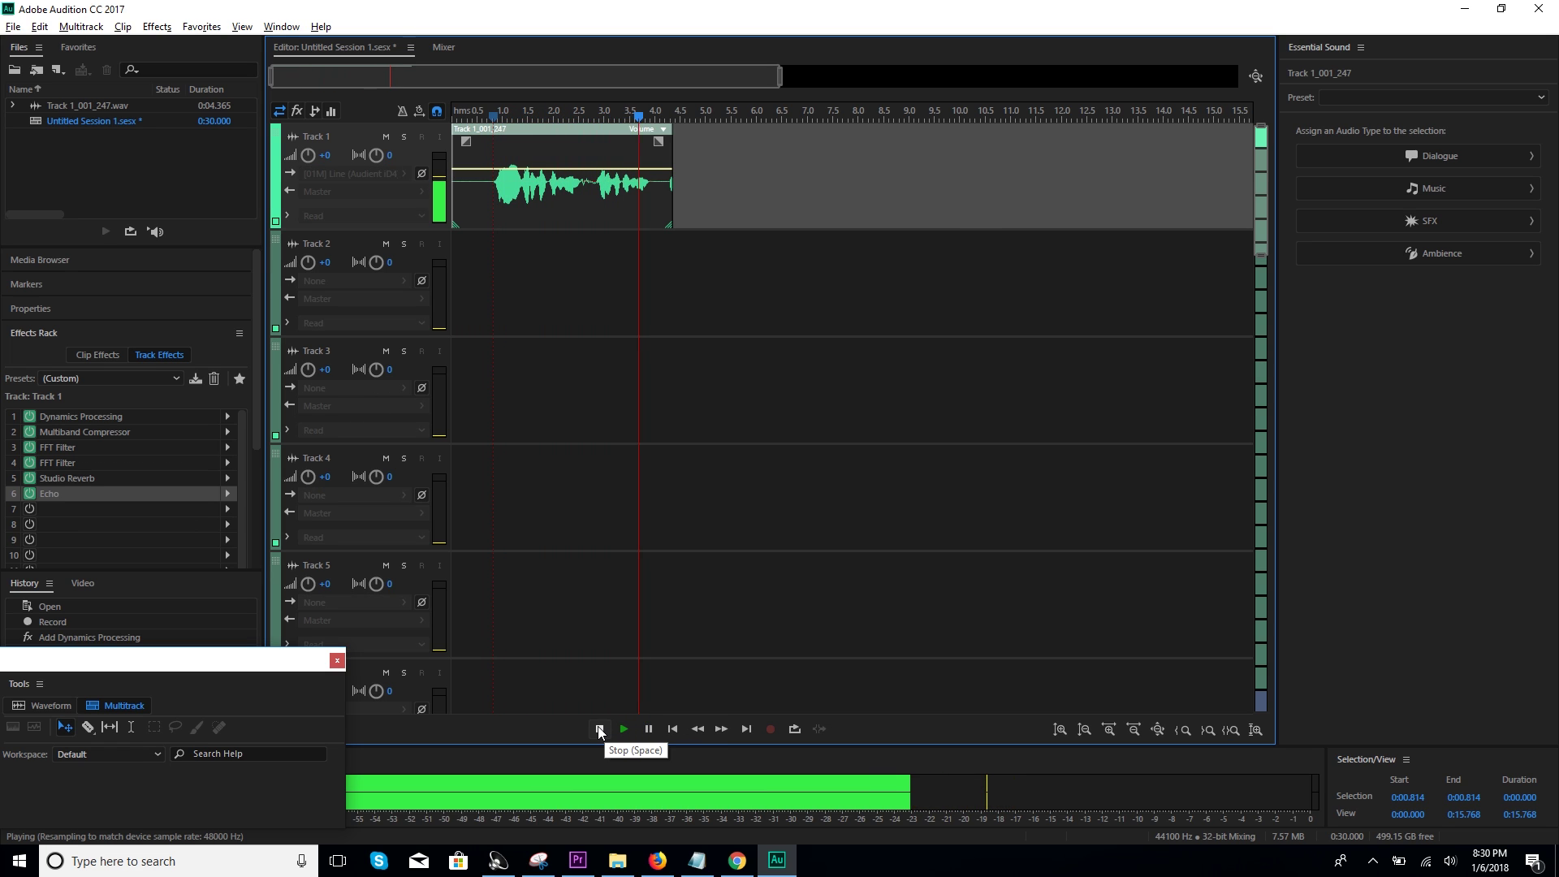
left_click(600, 731)
left_click_drag(778, 78, 670, 80)
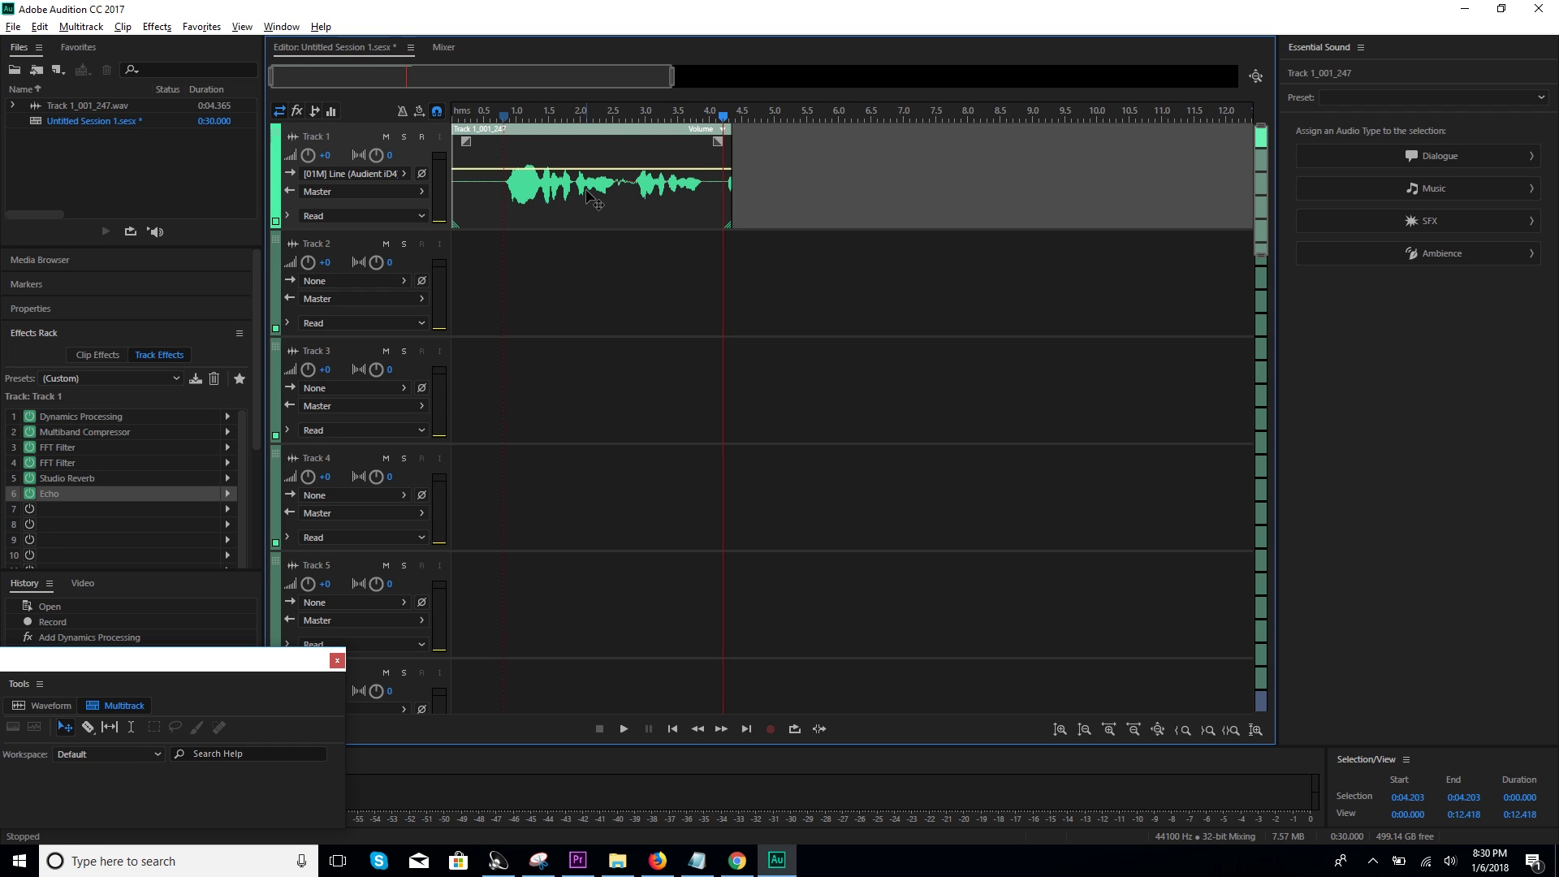
Add Special > Mastering to slot 7 and play the vocal from about 0.96 s
left_click(227, 509)
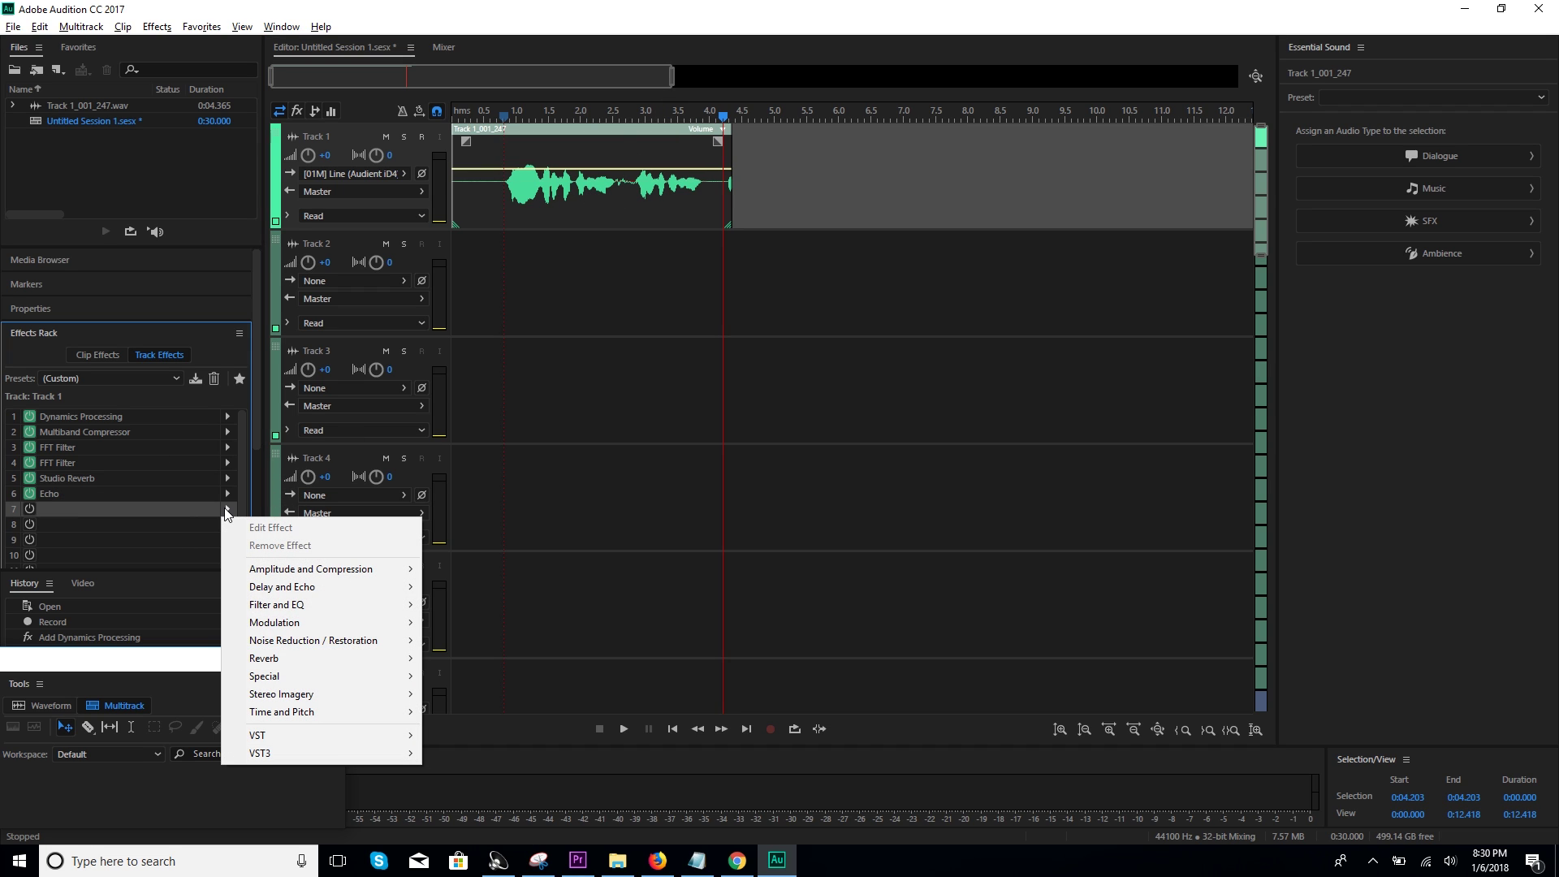
left_click(176, 510)
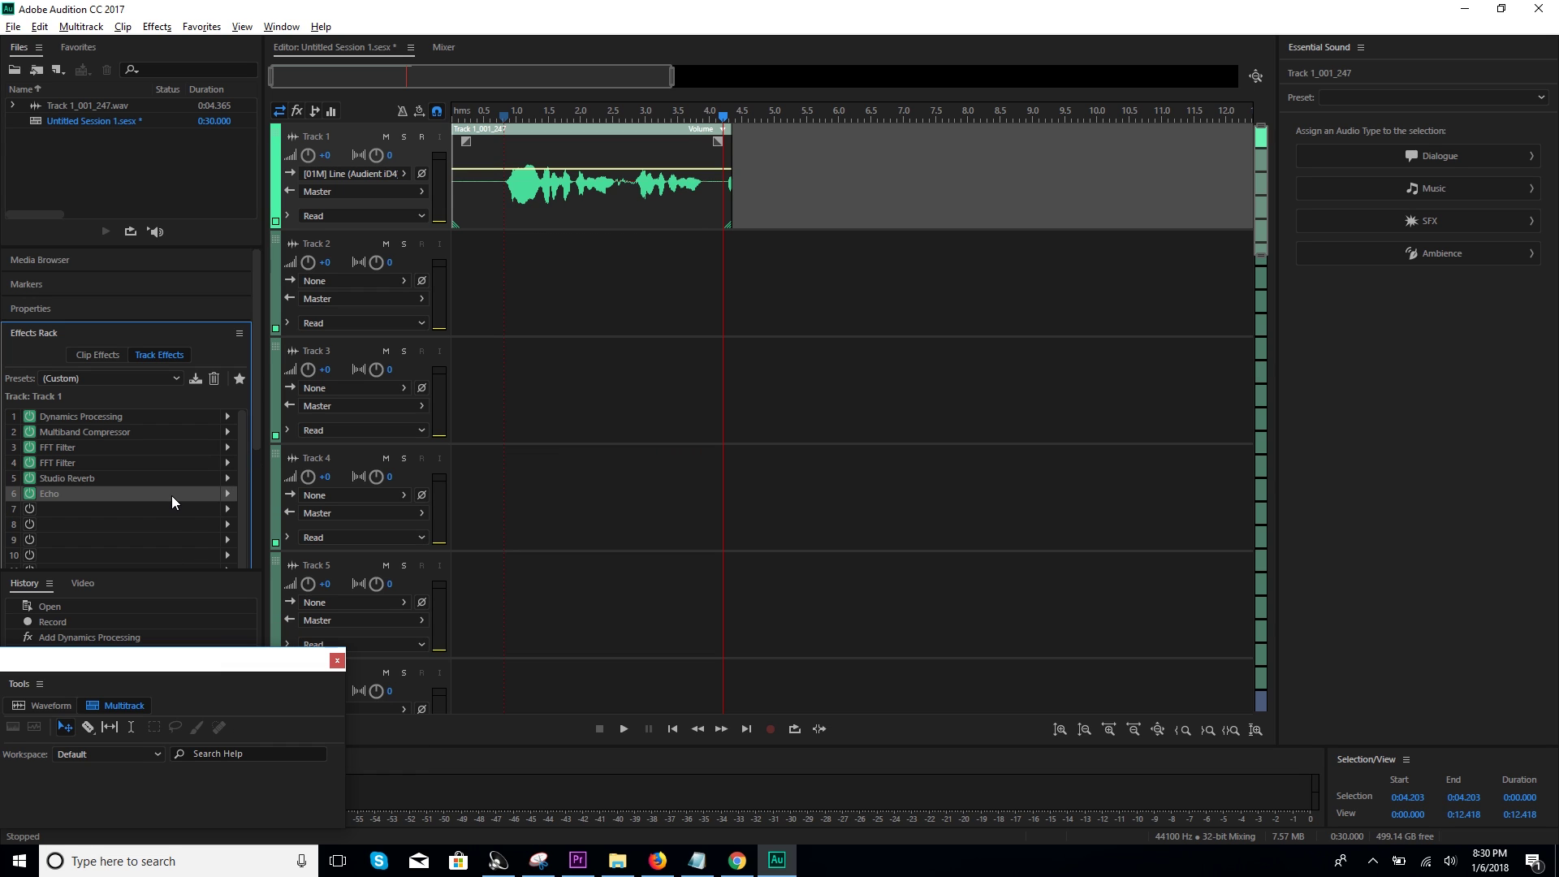
left_click(231, 510)
mouse_move(264, 676)
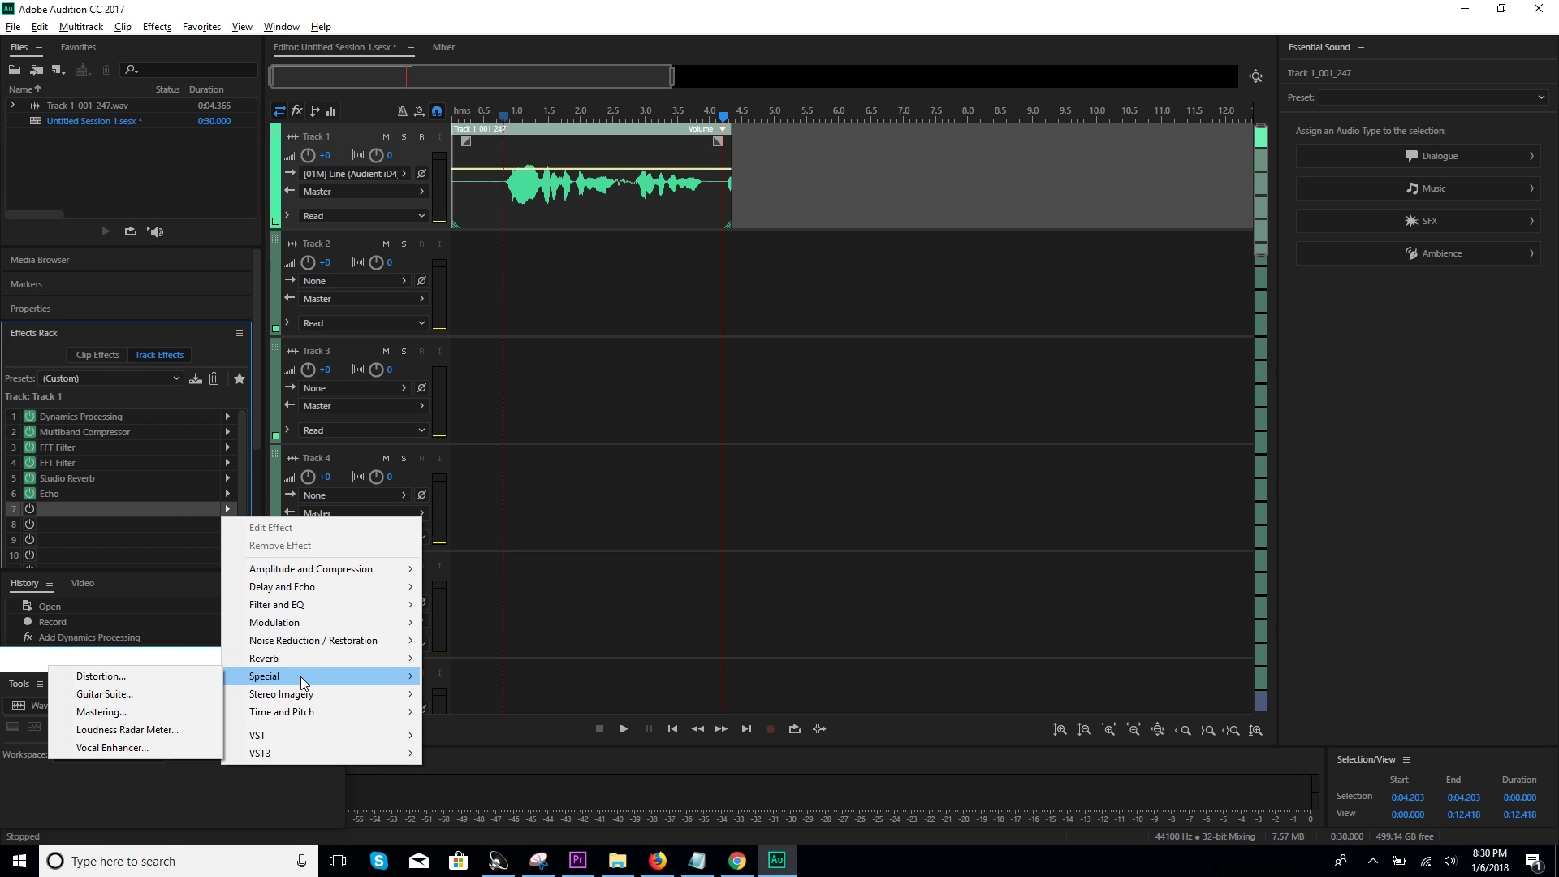
left_click(100, 711)
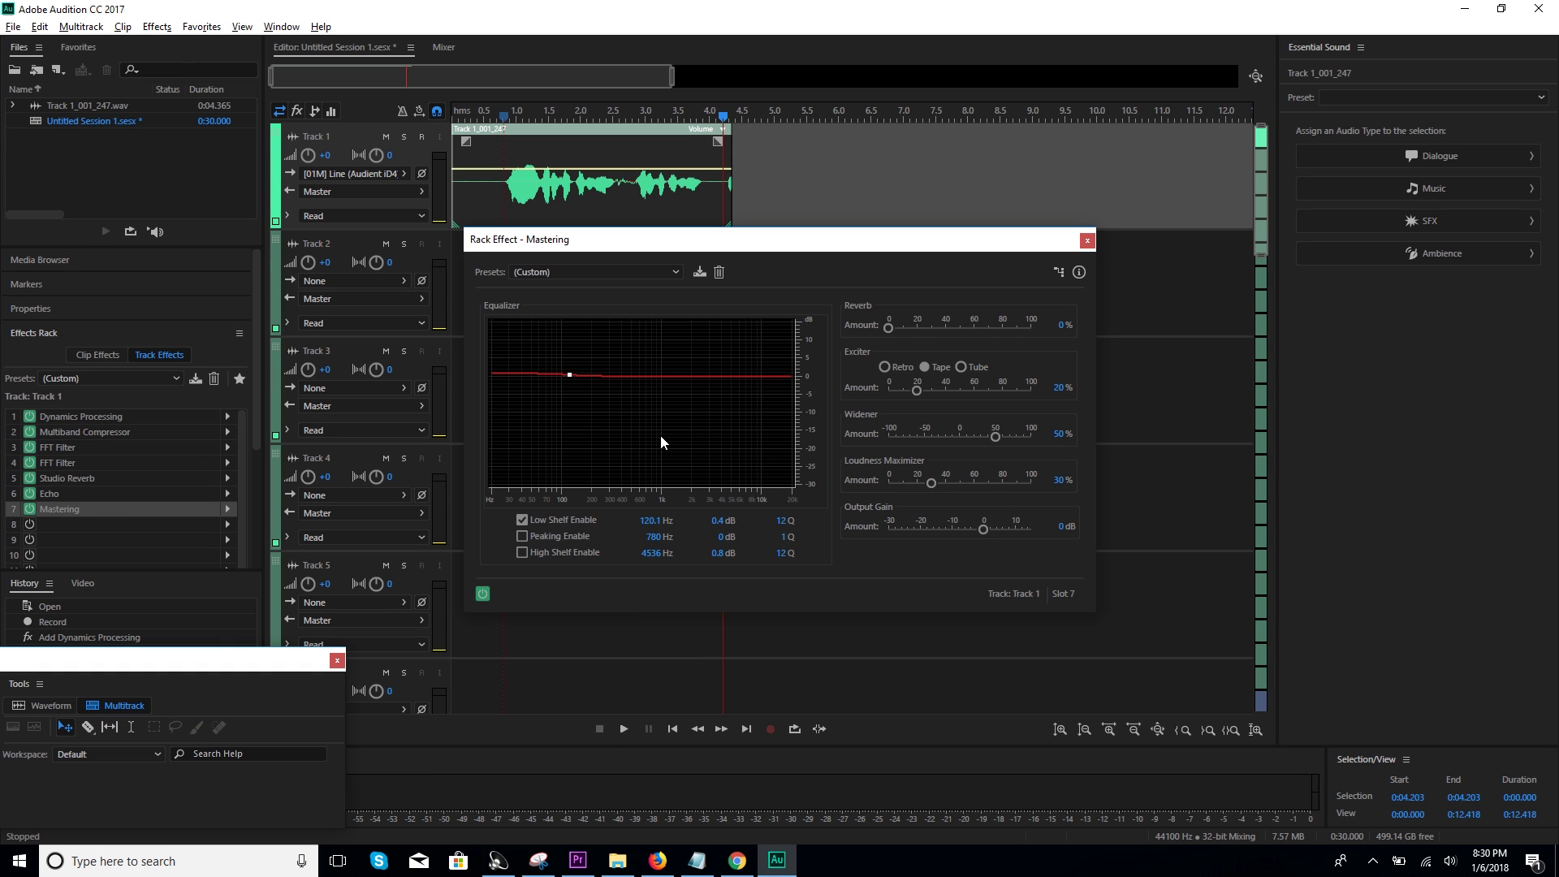
left_click(515, 116)
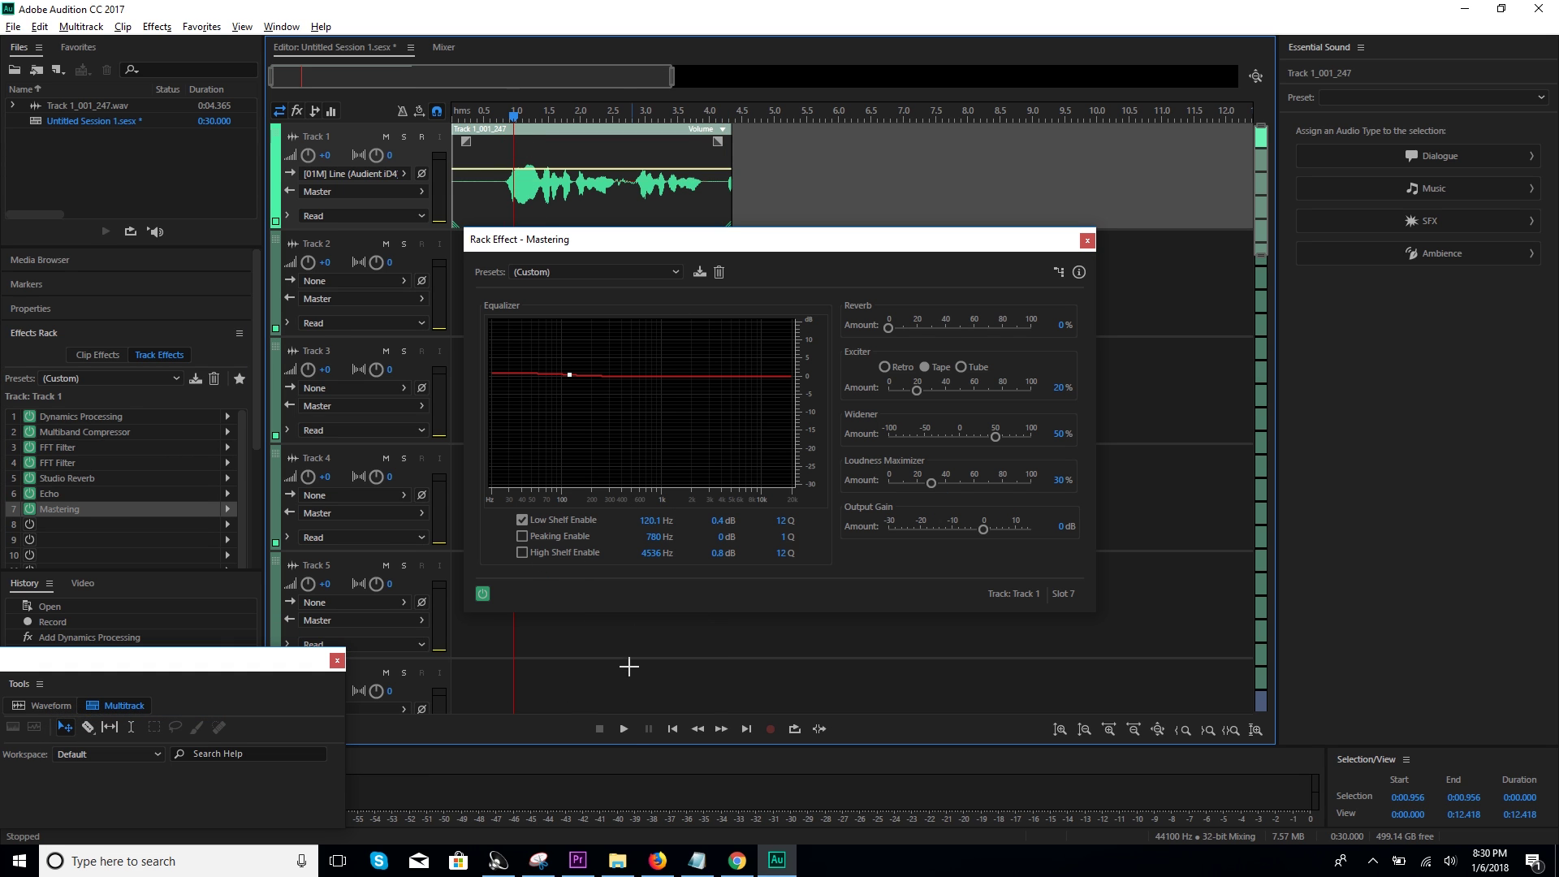
left_click(623, 730)
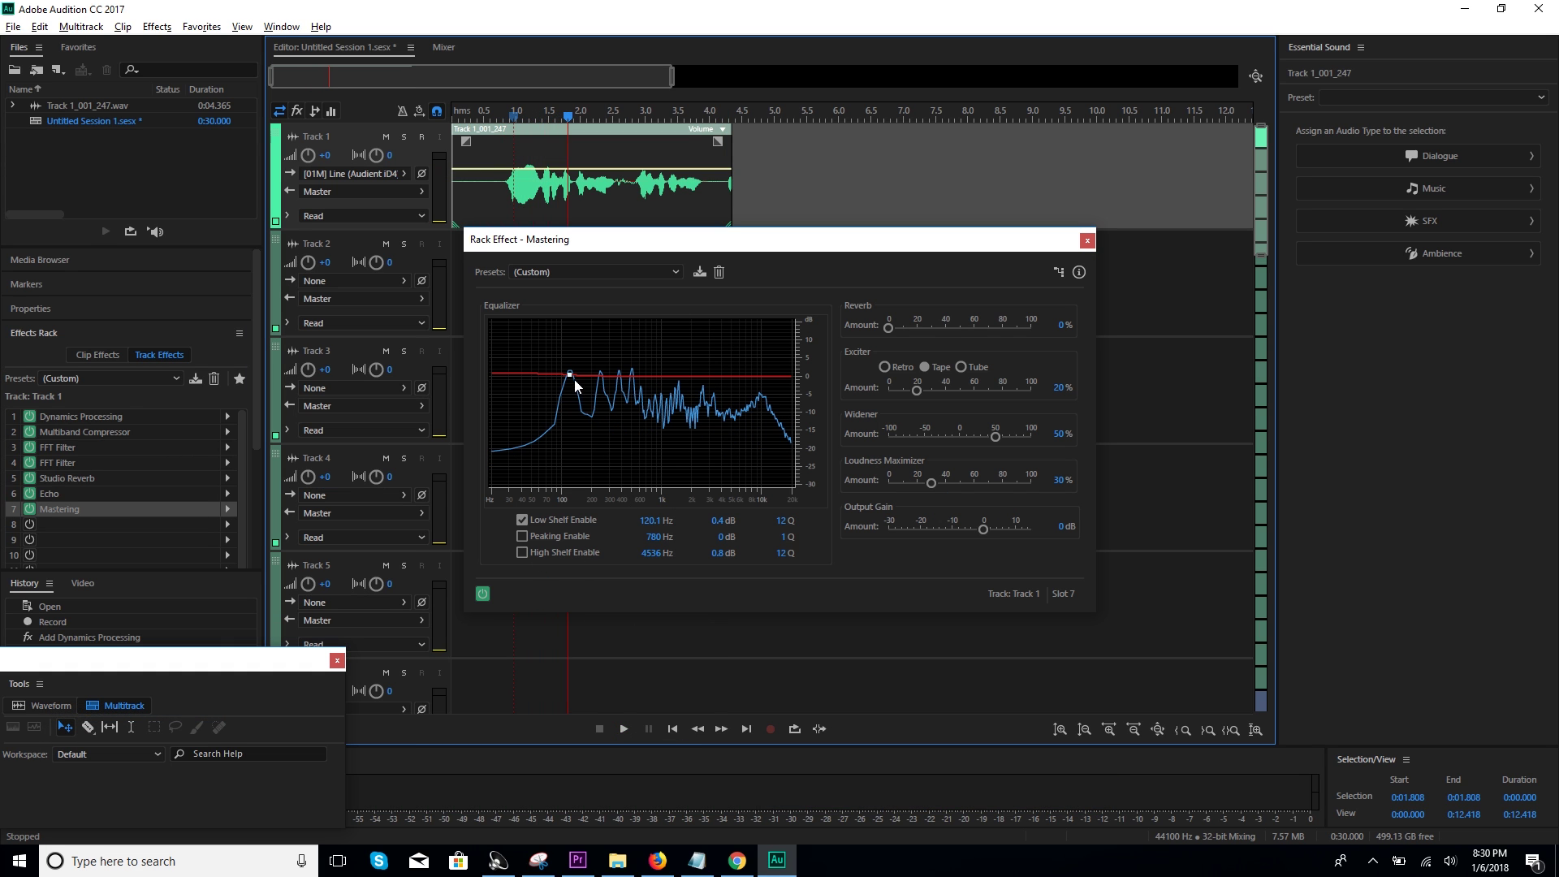
Reshape the EQ: low shelf near −1 dB, peaking −3.5 dB near 400 Hz, high shelf raised near 7.3 kHz
left_click_drag(570, 375, 568, 381)
left_click(623, 729)
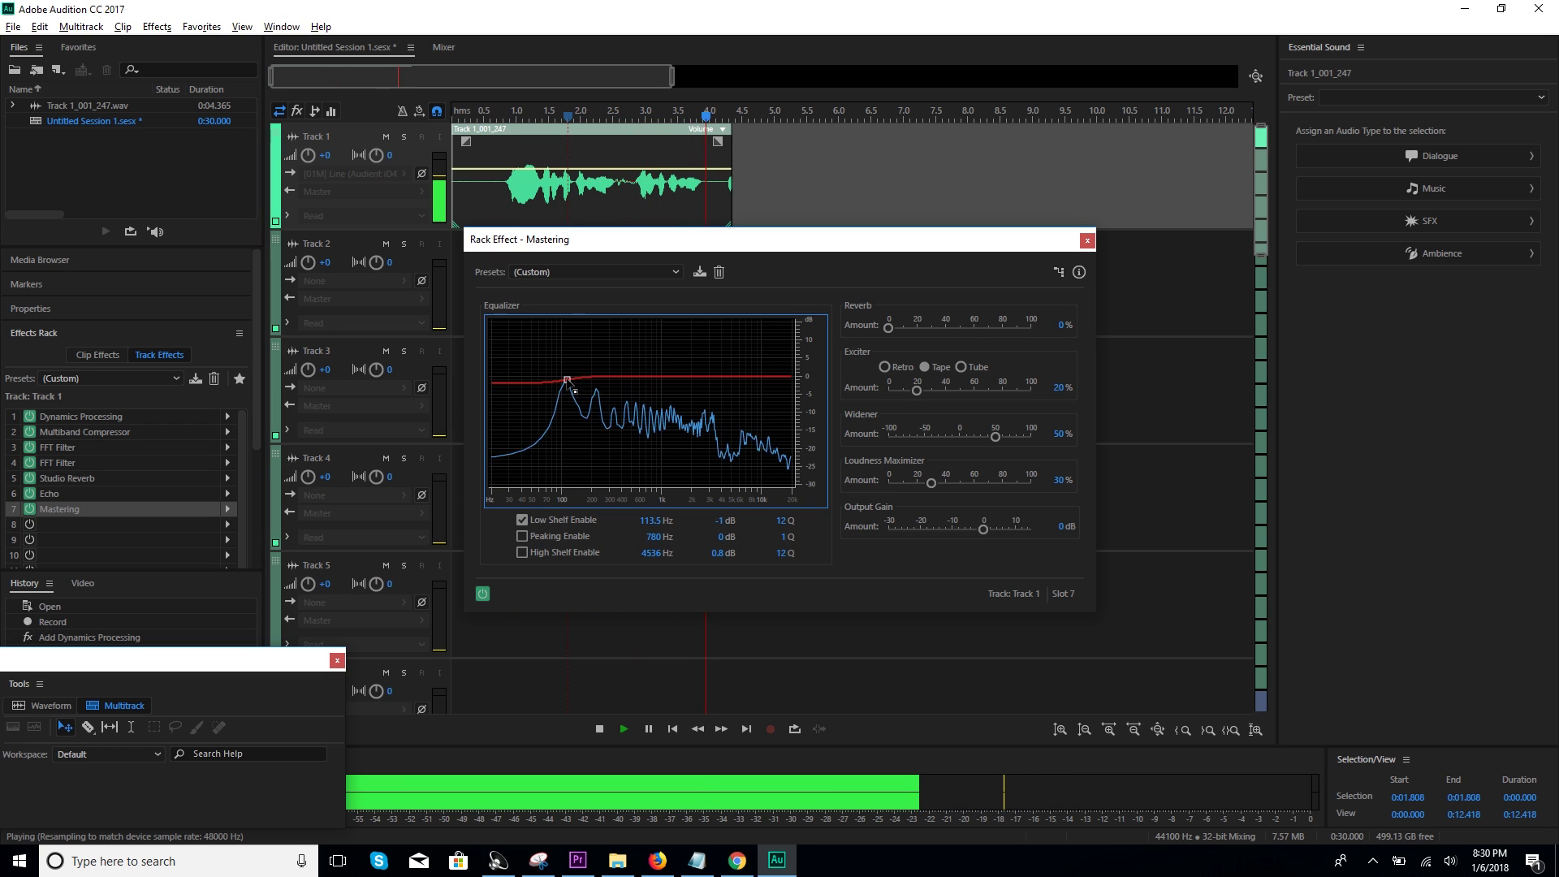
left_click(564, 537)
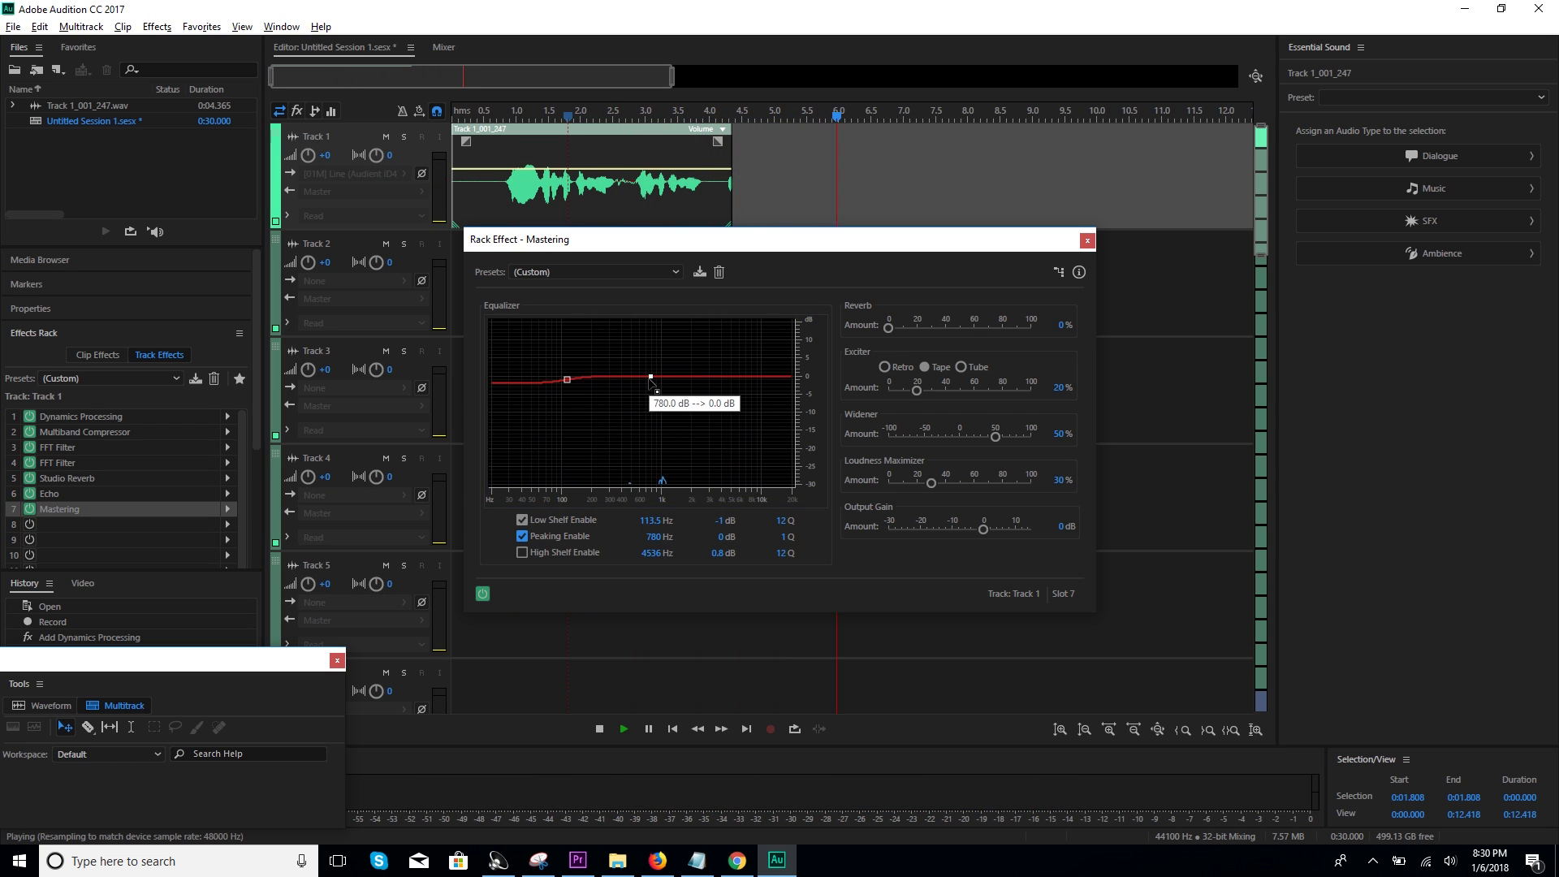
left_click_drag(651, 378, 600, 329)
left_click(527, 116)
key("space")
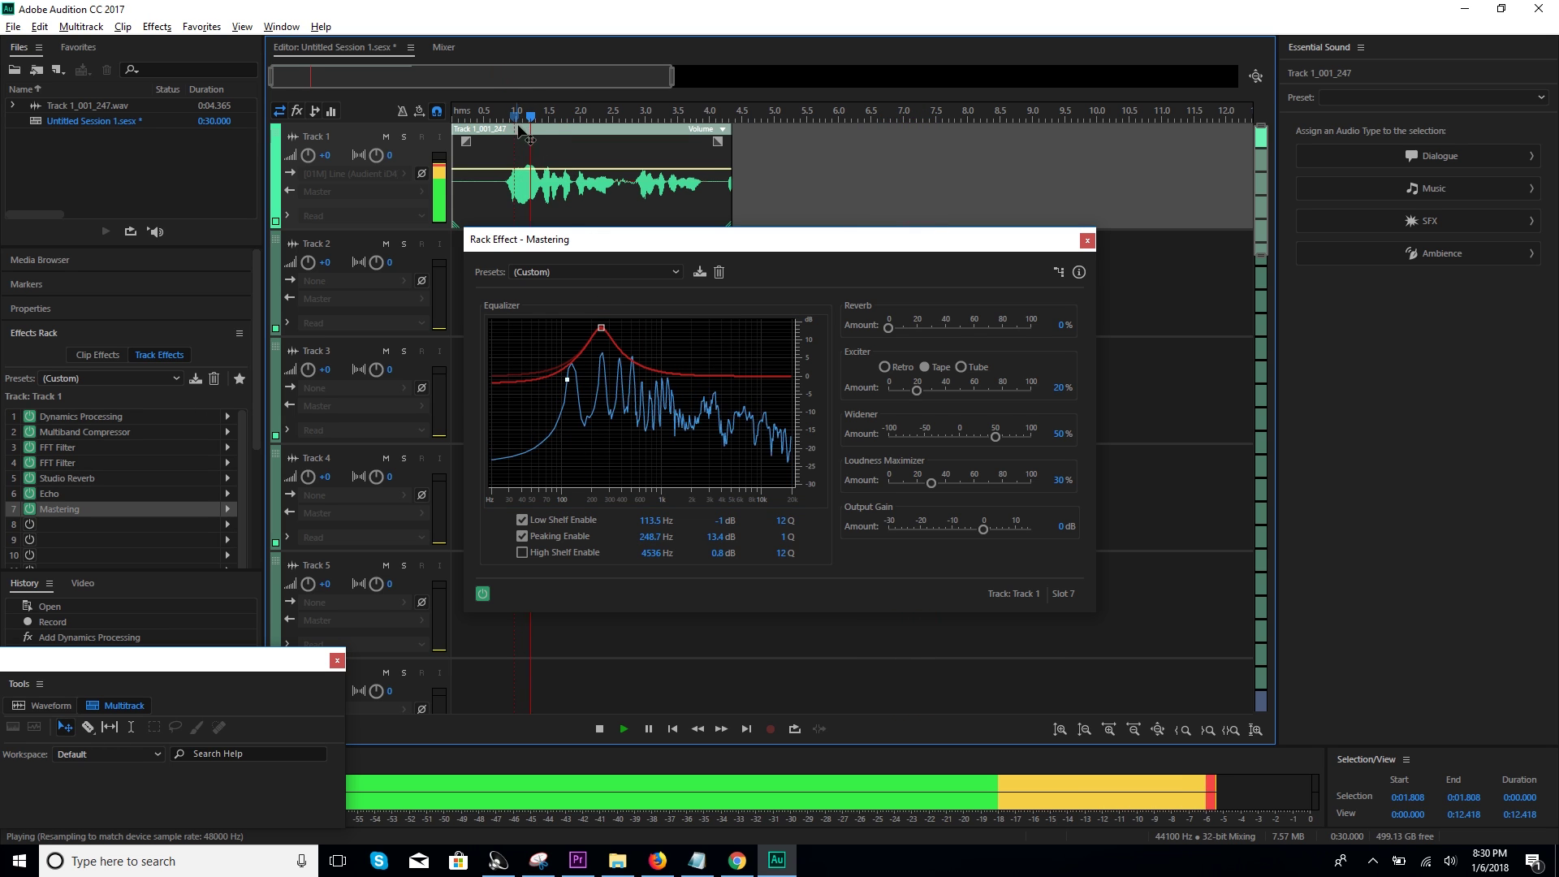
left_click_drag(601, 329, 623, 391)
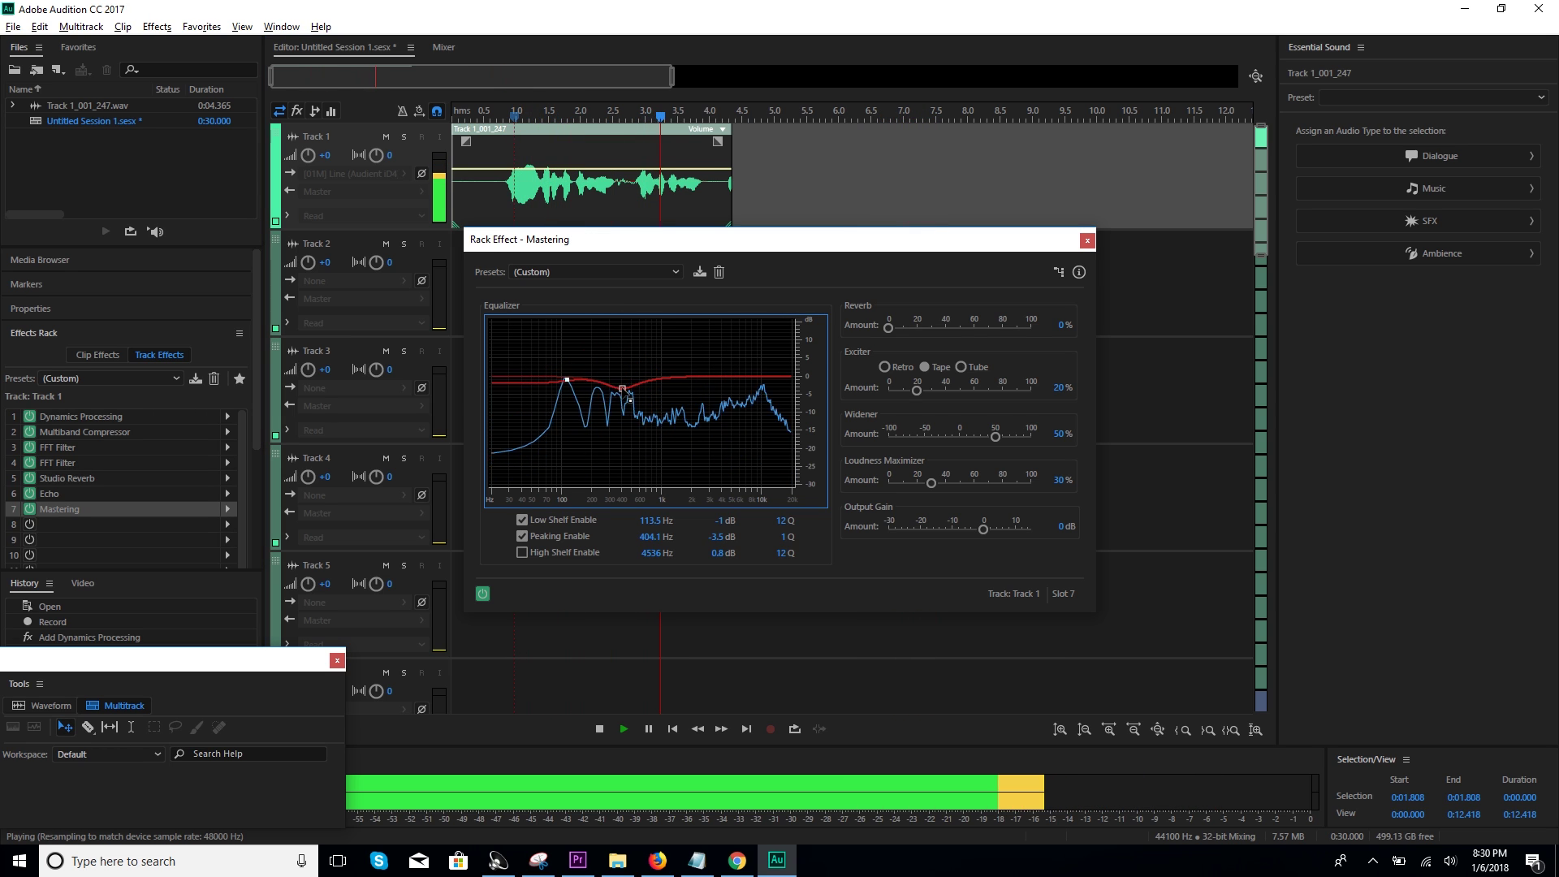
left_click(522, 552)
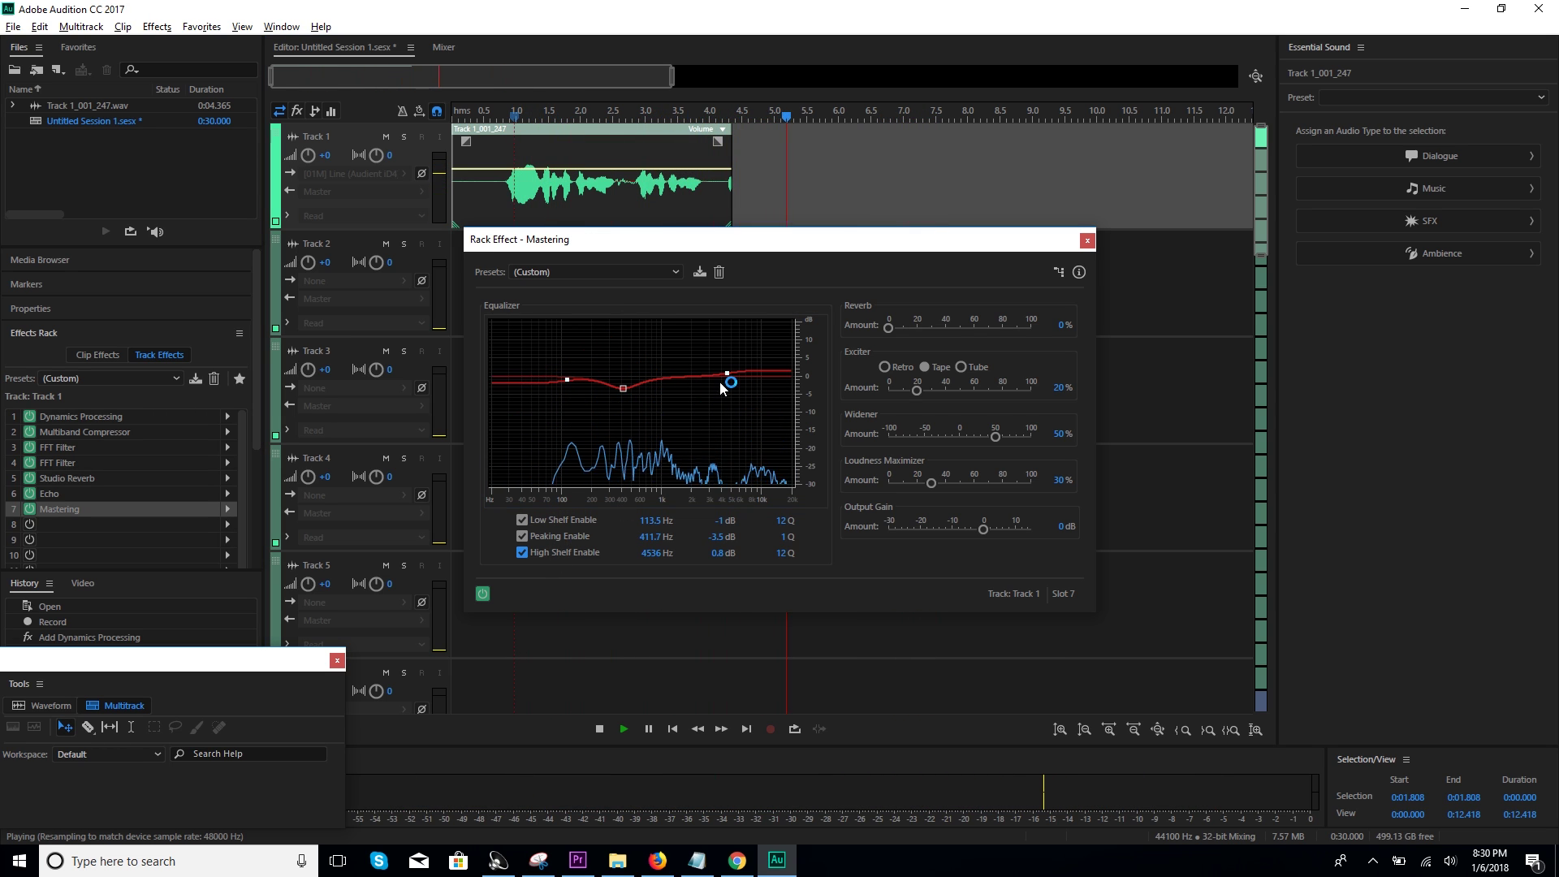
left_click_drag(726, 376, 746, 370)
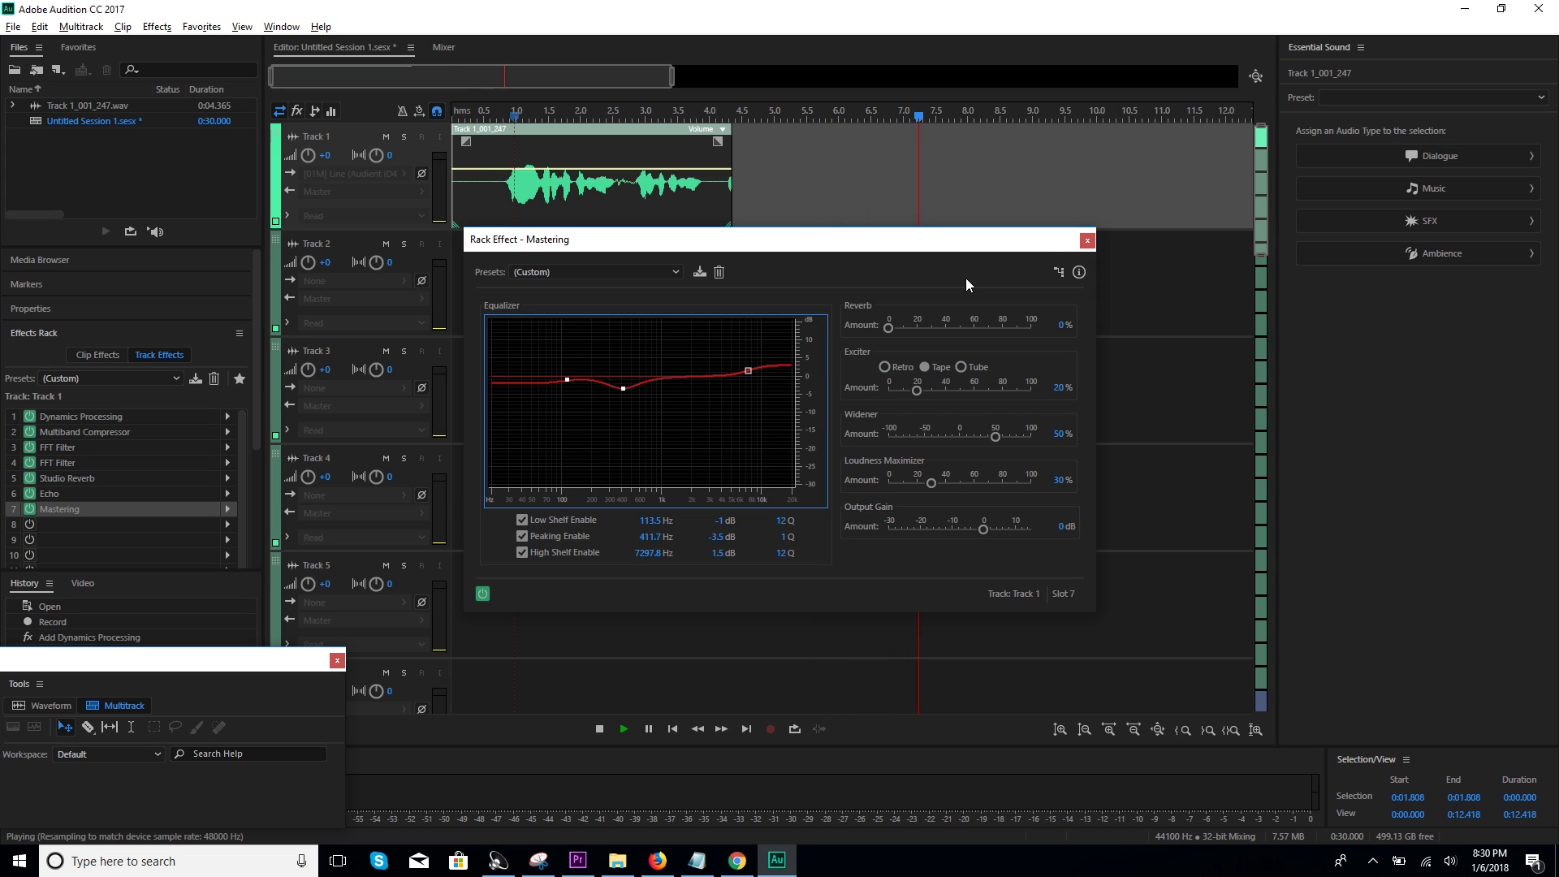
Close the Mastering window, set Track 1 volume to −5.7 dB, and audition the vocal
left_click(1086, 238)
left_click(600, 728)
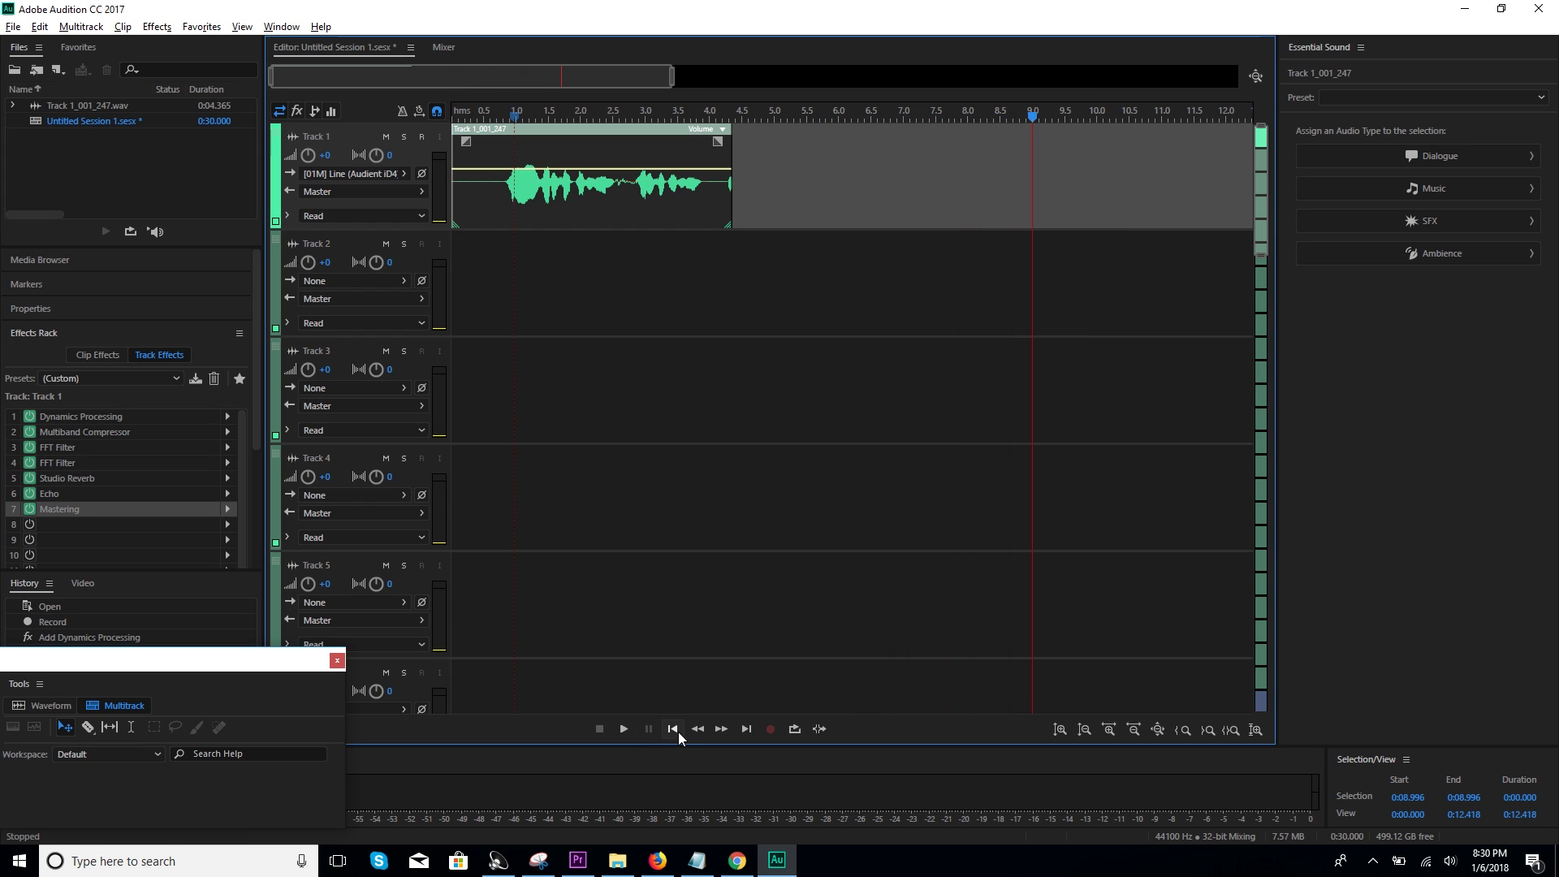
left_click(674, 729)
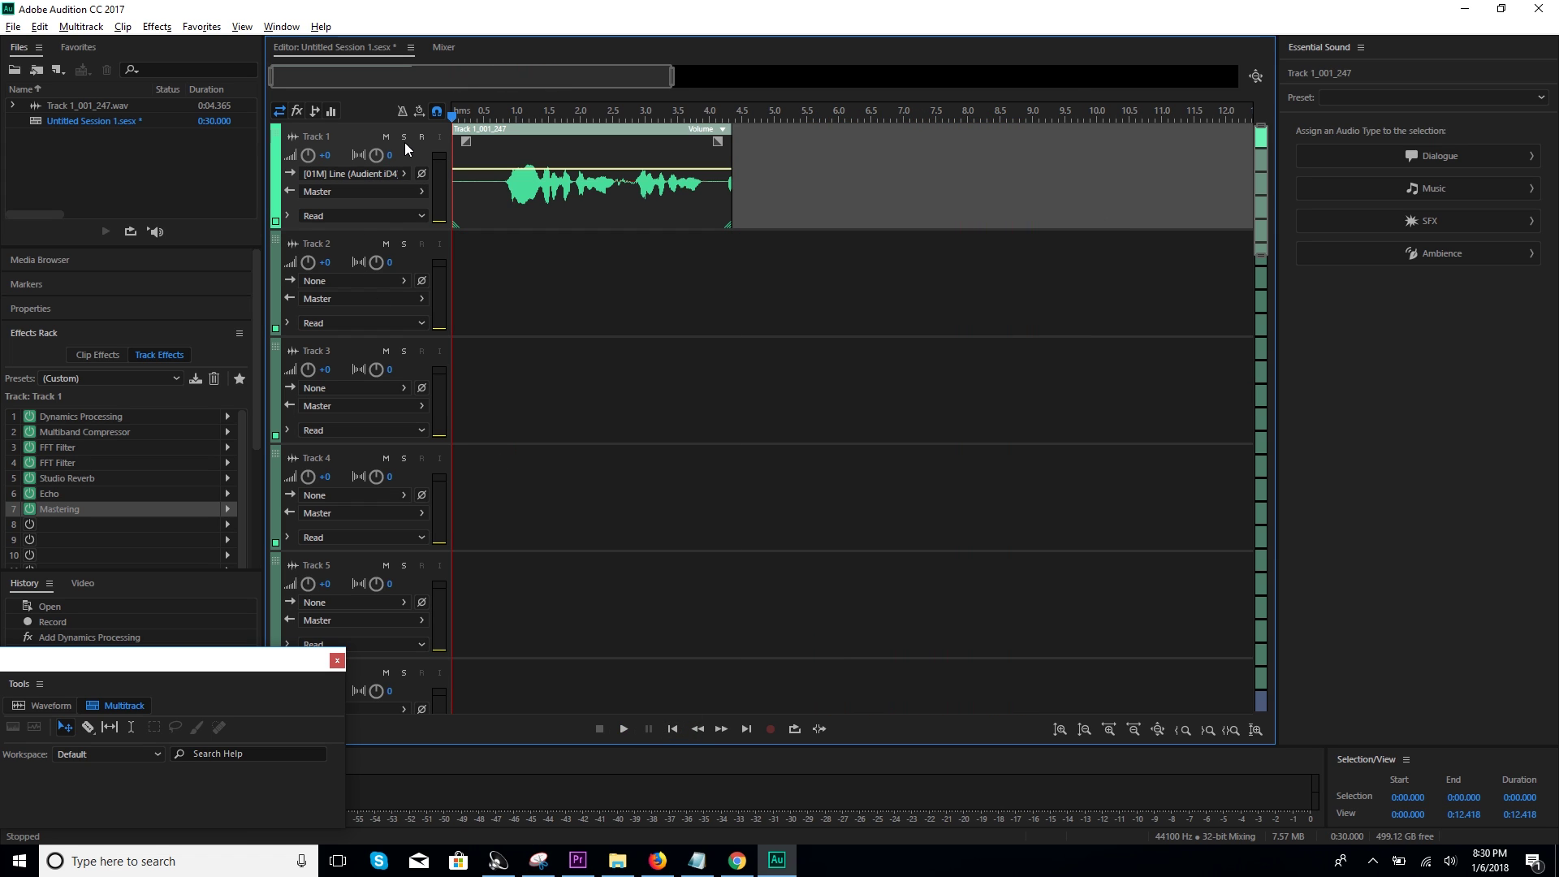
left_click_drag(311, 156, 305, 164)
left_click(512, 114)
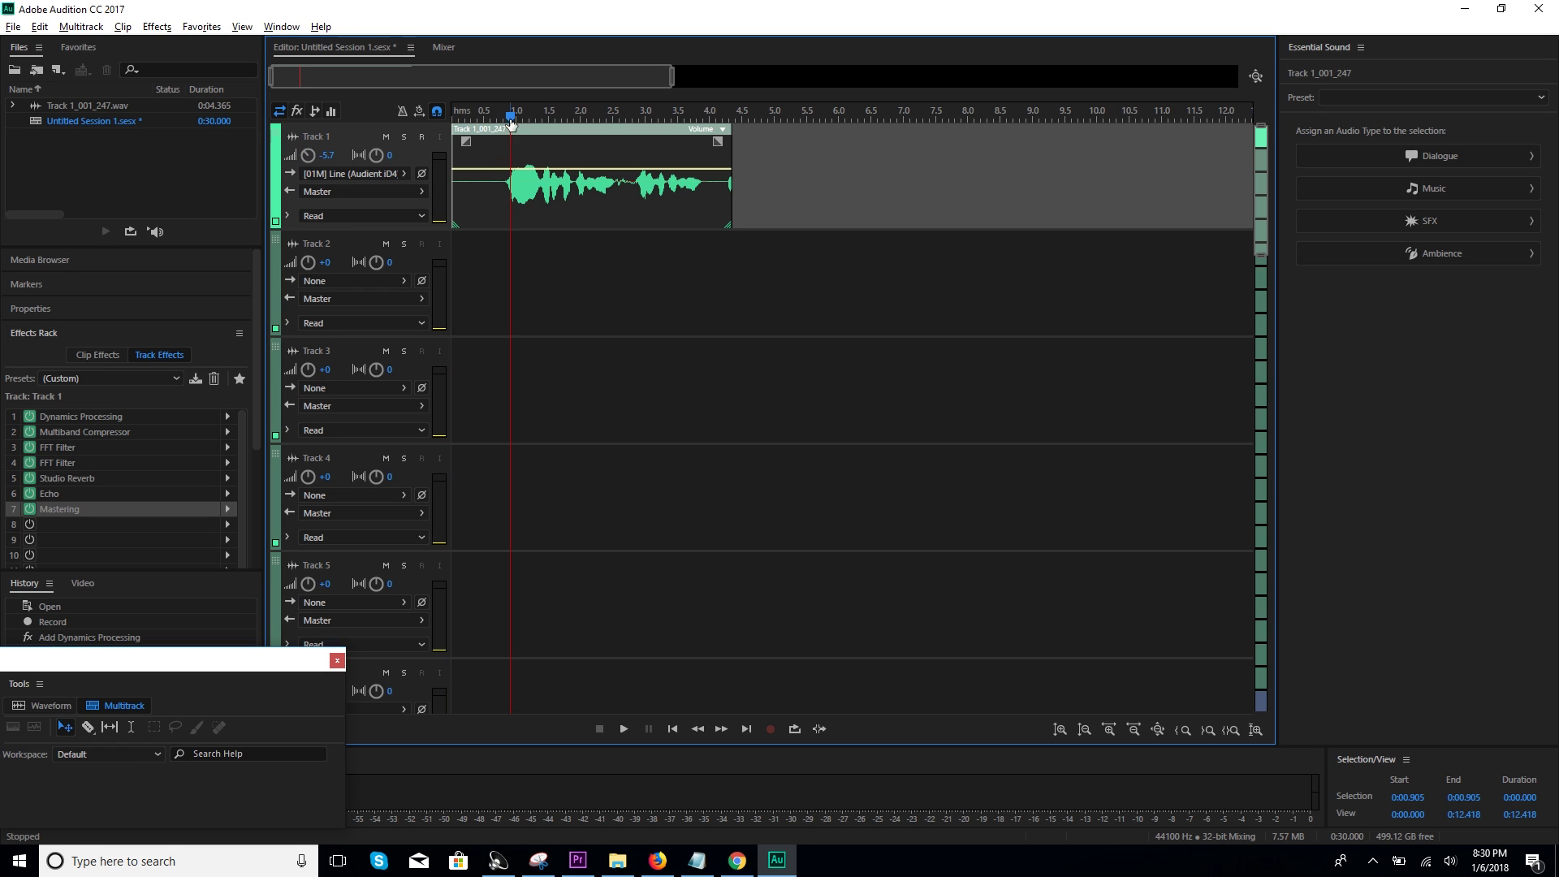
left_click(624, 729)
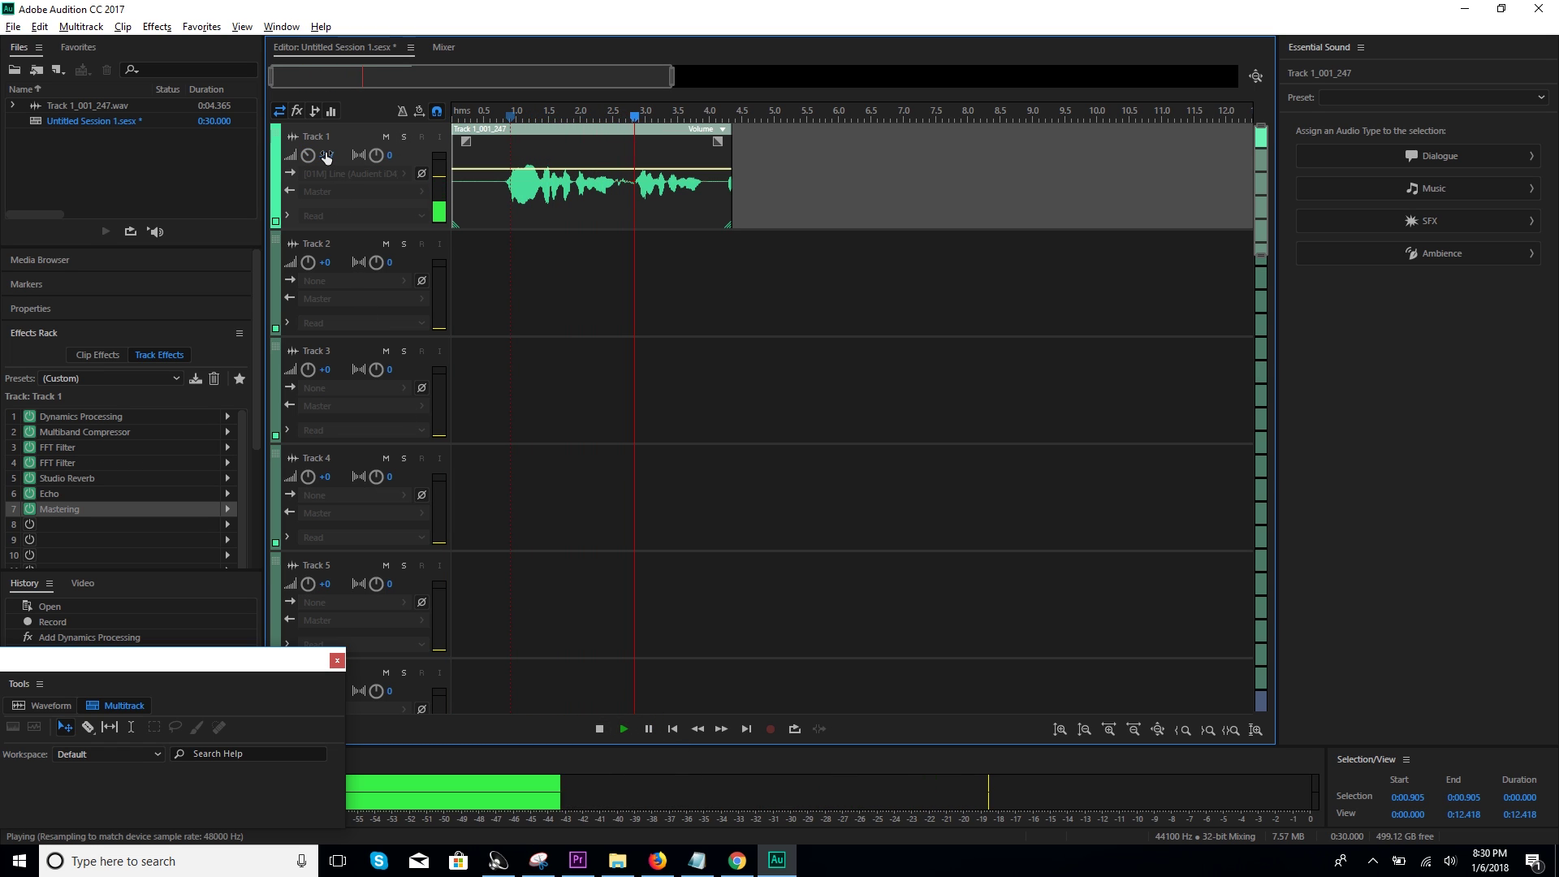
left_click(600, 731)
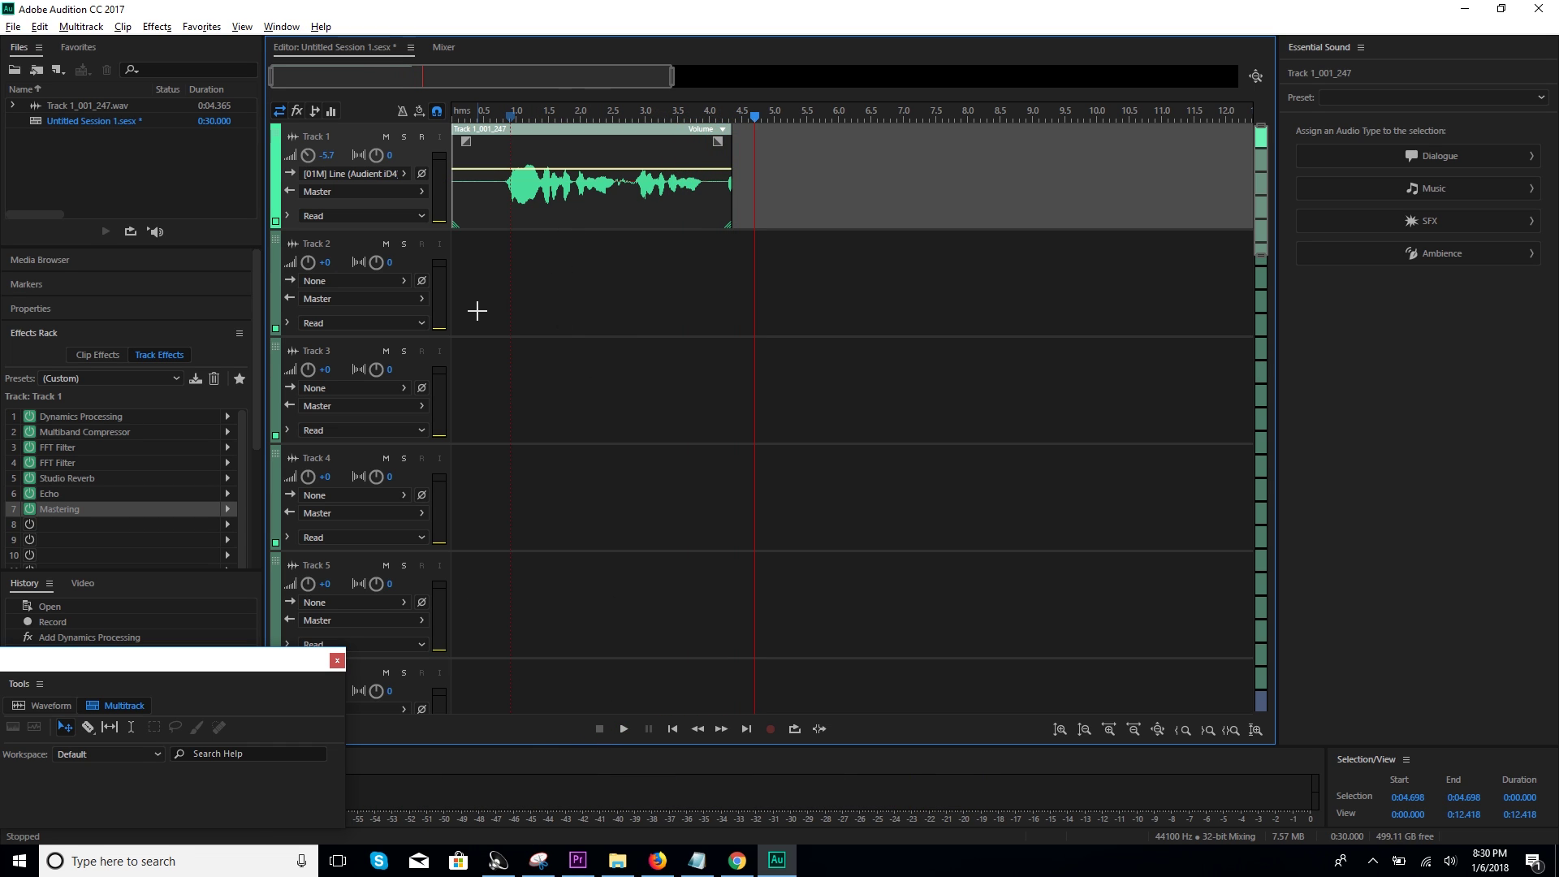
Bypass Studio Reverb and play the vocal from about 0.75 s without it
left_click(501, 115)
left_click(35, 488)
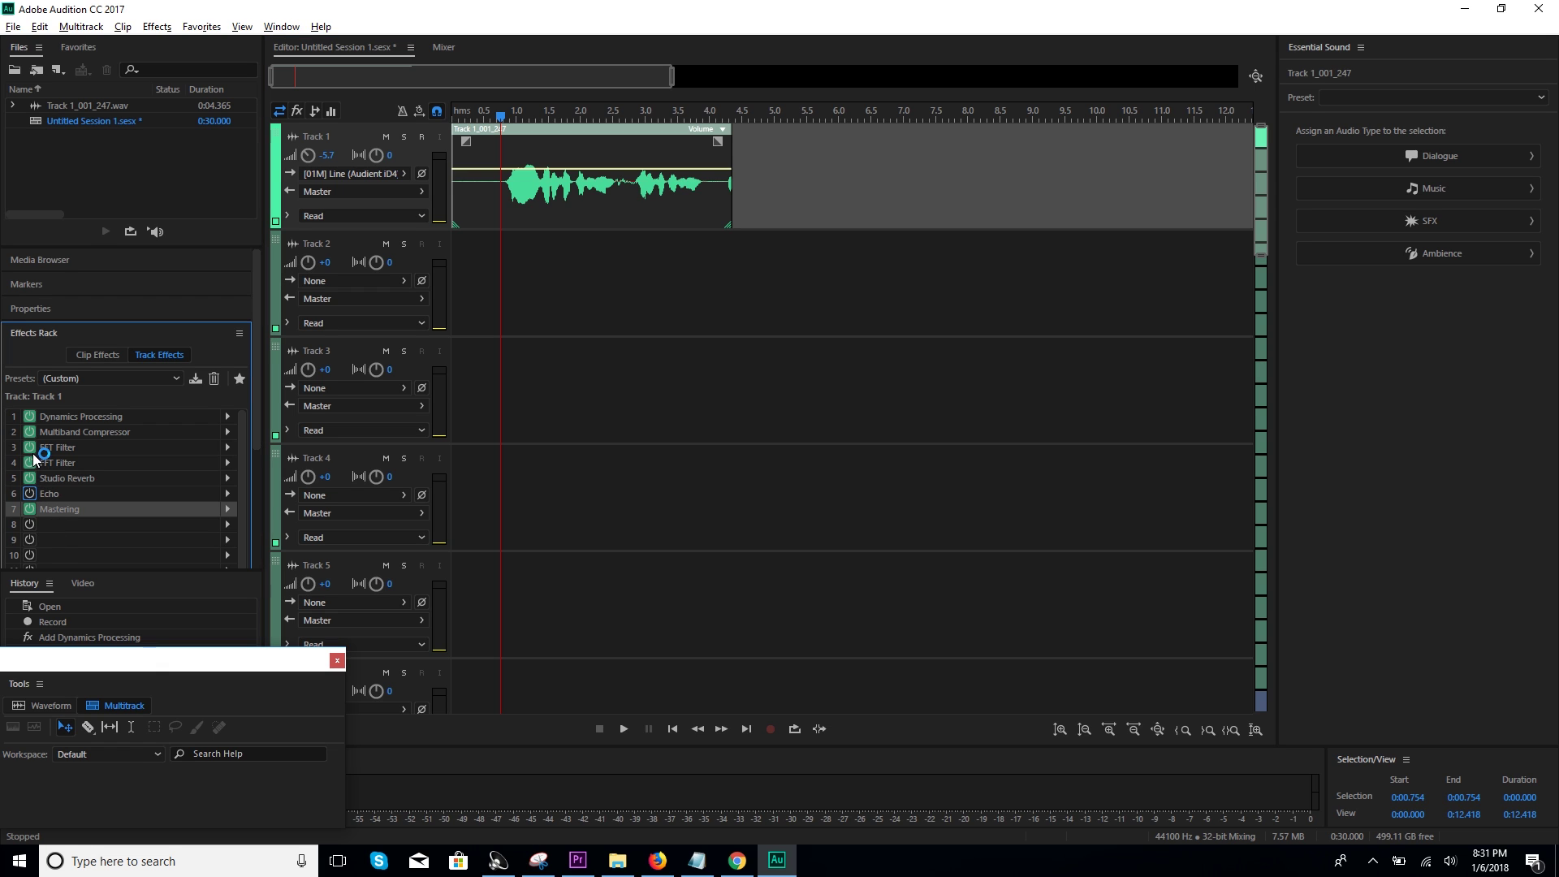
left_click(30, 478)
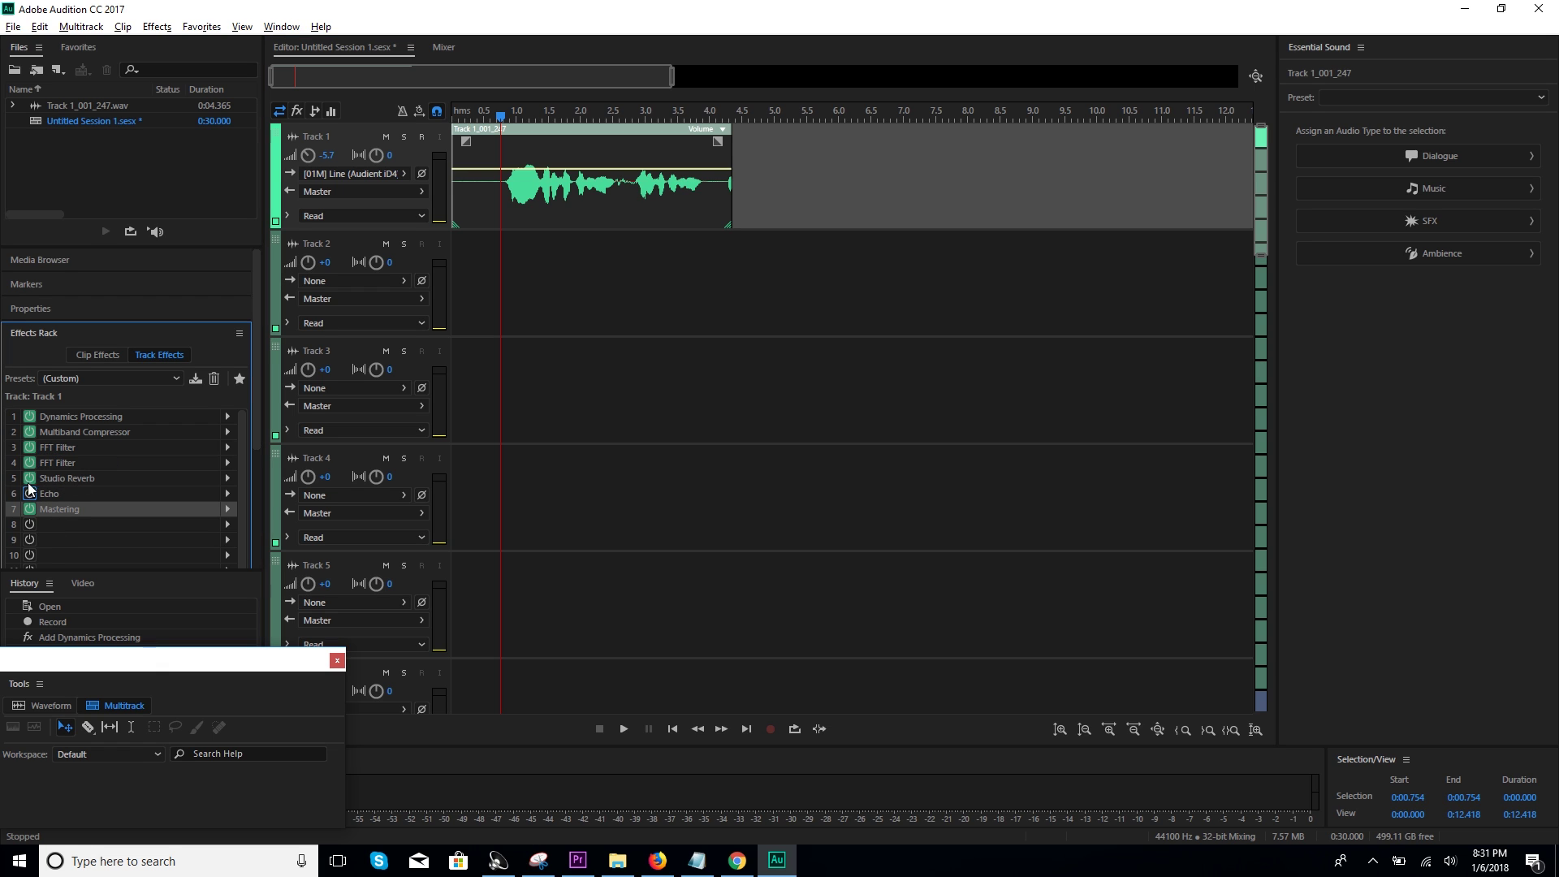
left_click(622, 729)
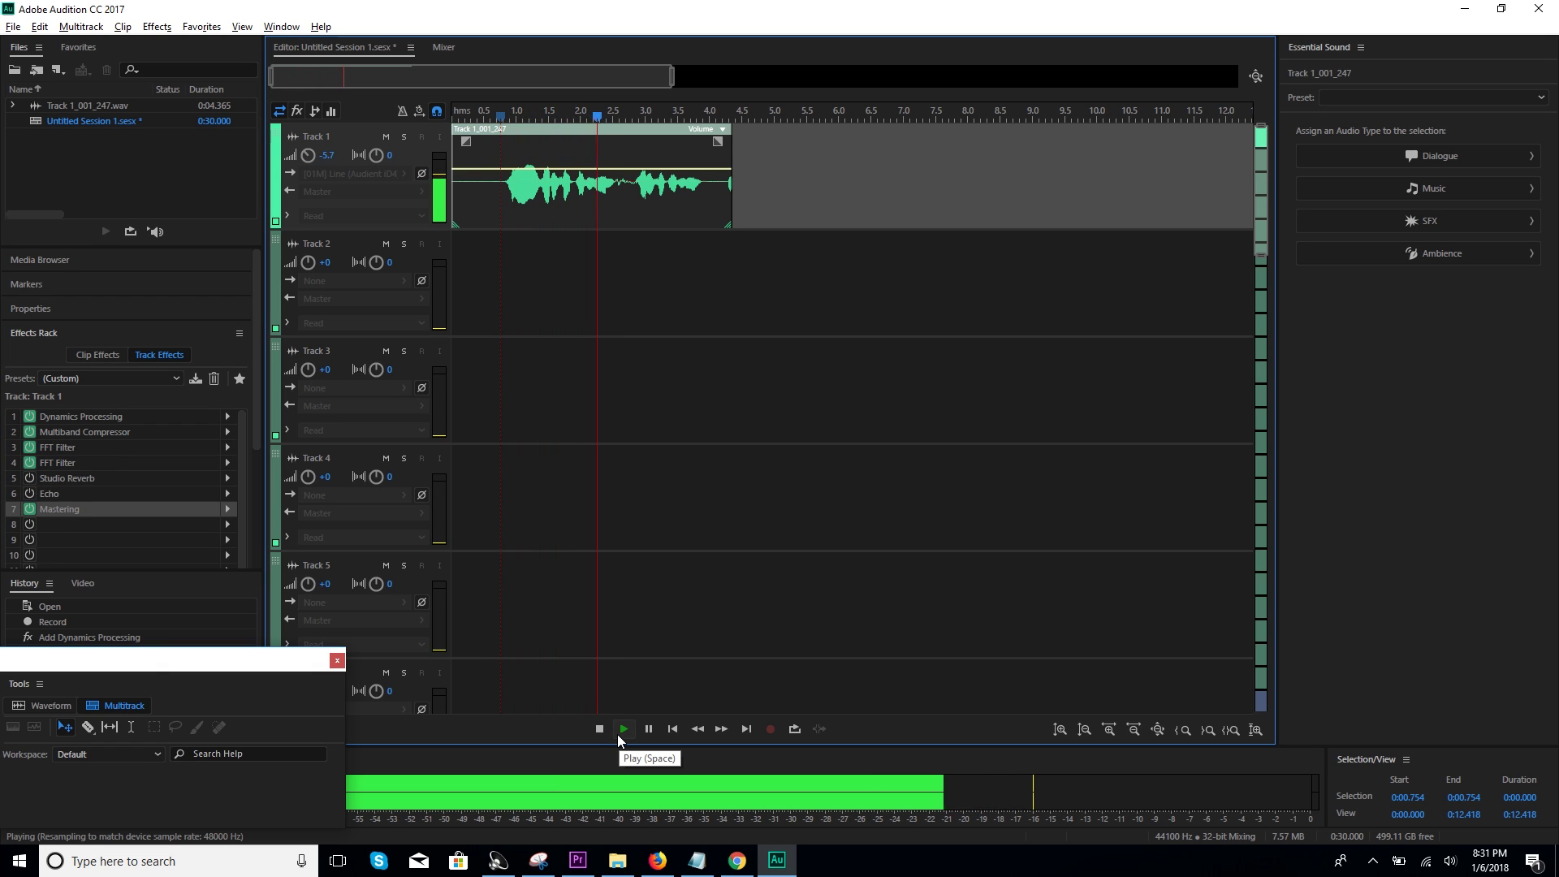
left_click(598, 729)
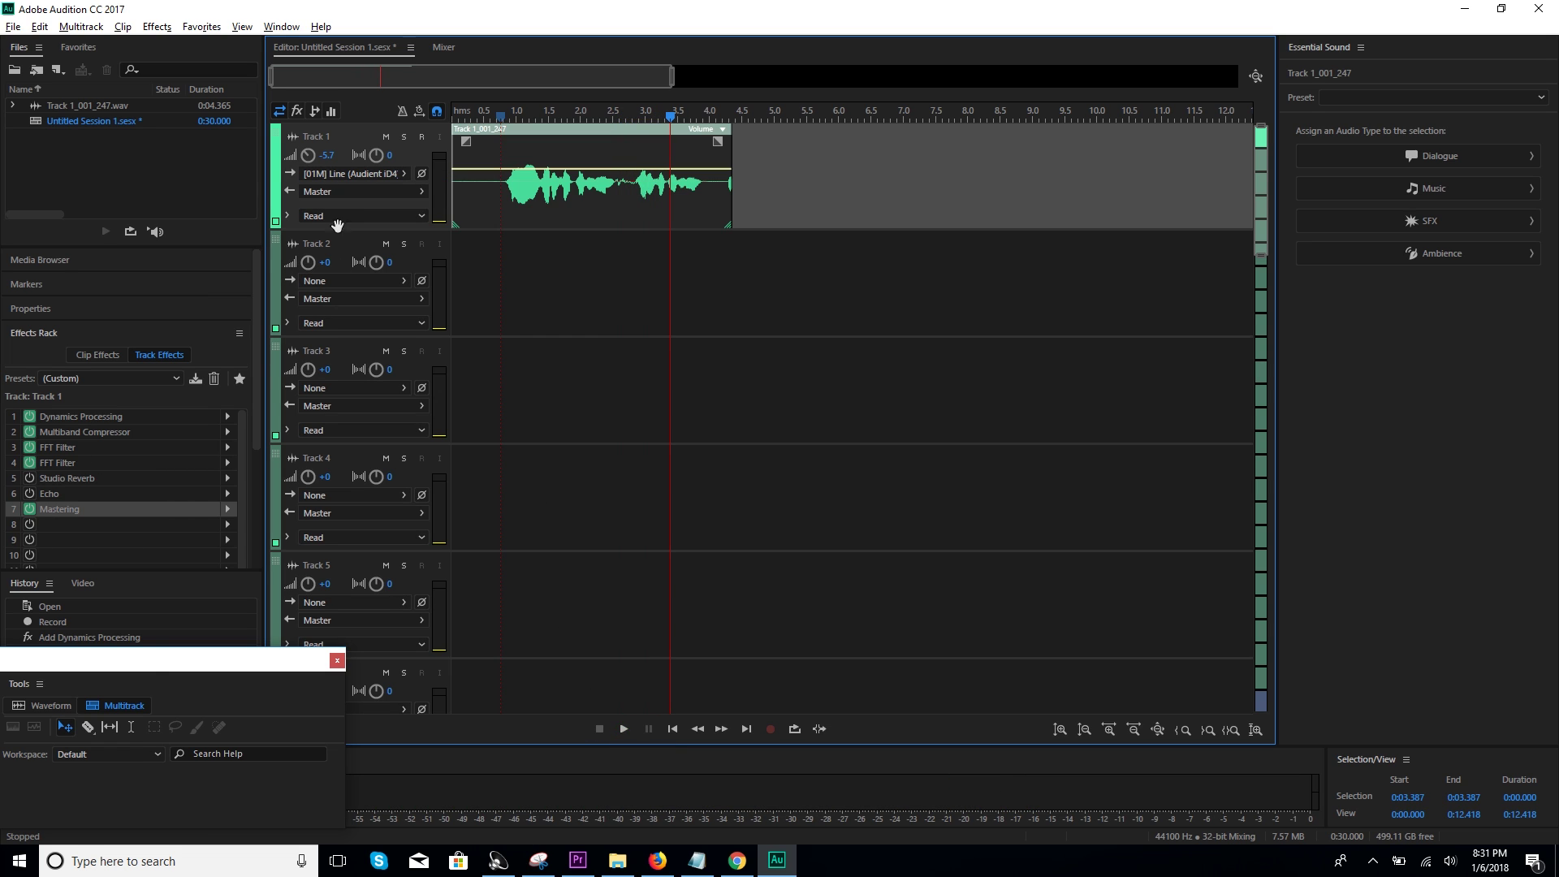
Reopen and close Multiband Compressor, then bring up slot 8's Amplitude and Compression effect list
double_click(88, 432)
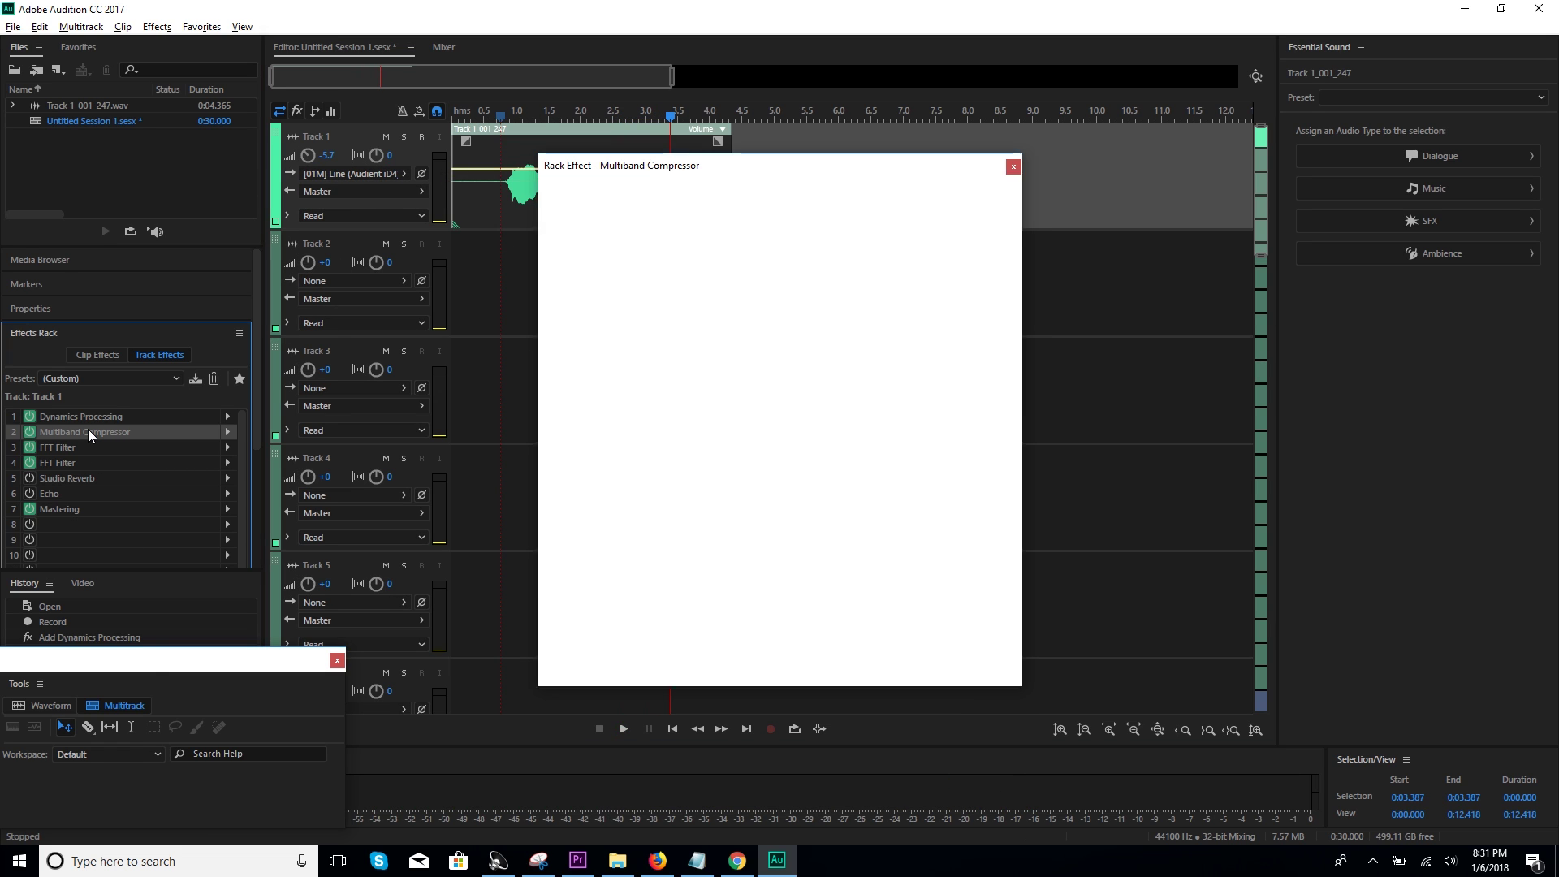
left_click(1014, 166)
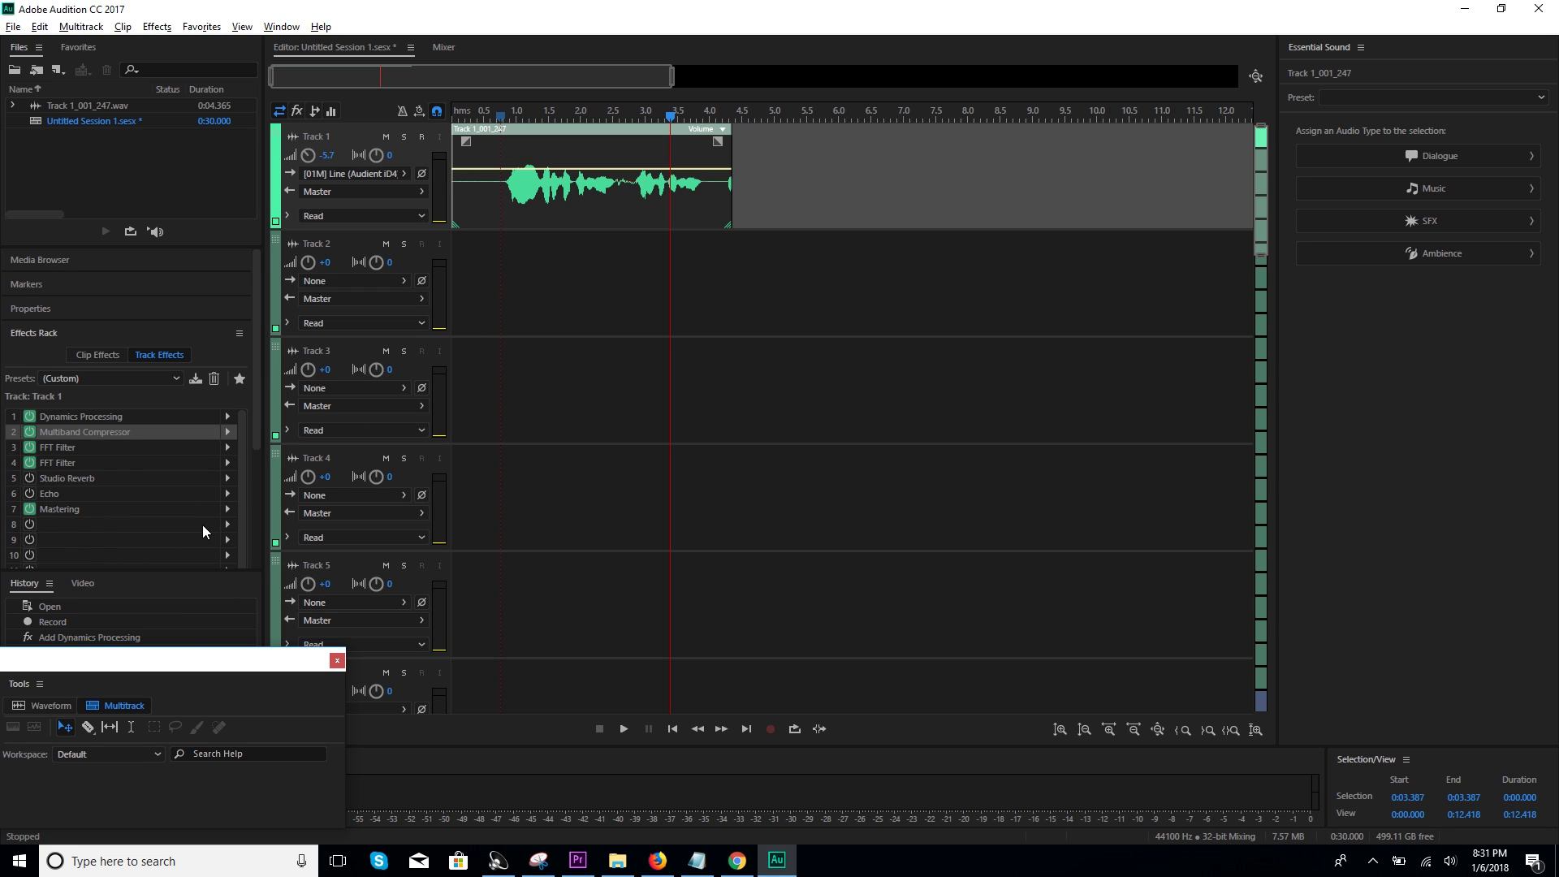
left_click(109, 524)
left_click(228, 524)
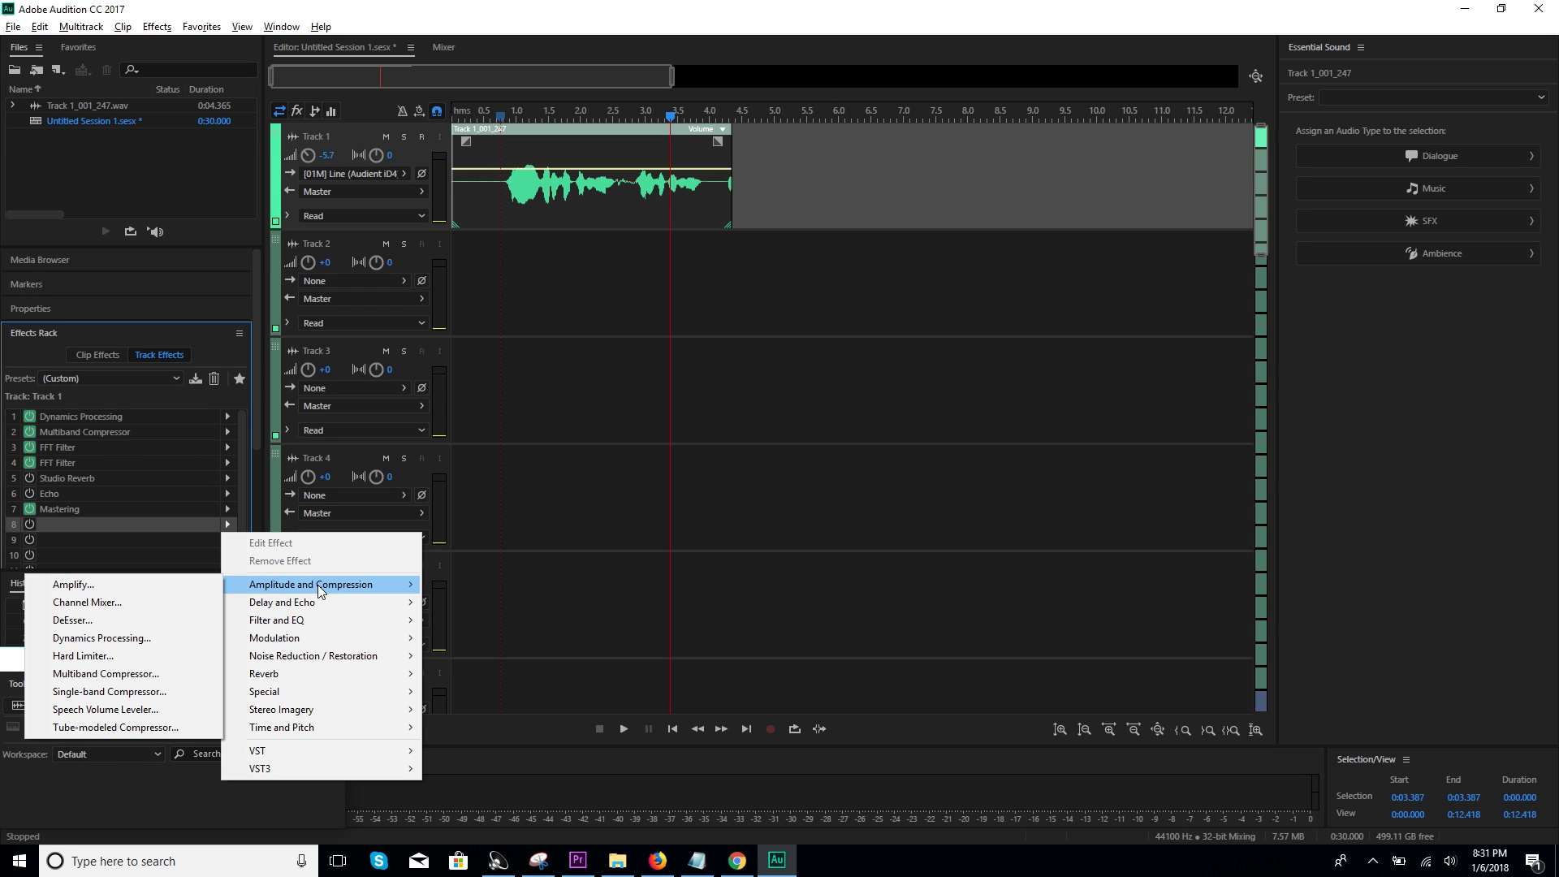
Add a Tube-modeled Compressor to slot 8 and lower its threshold to −15.9 dB during playback
mouse_move(311, 585)
left_click(116, 728)
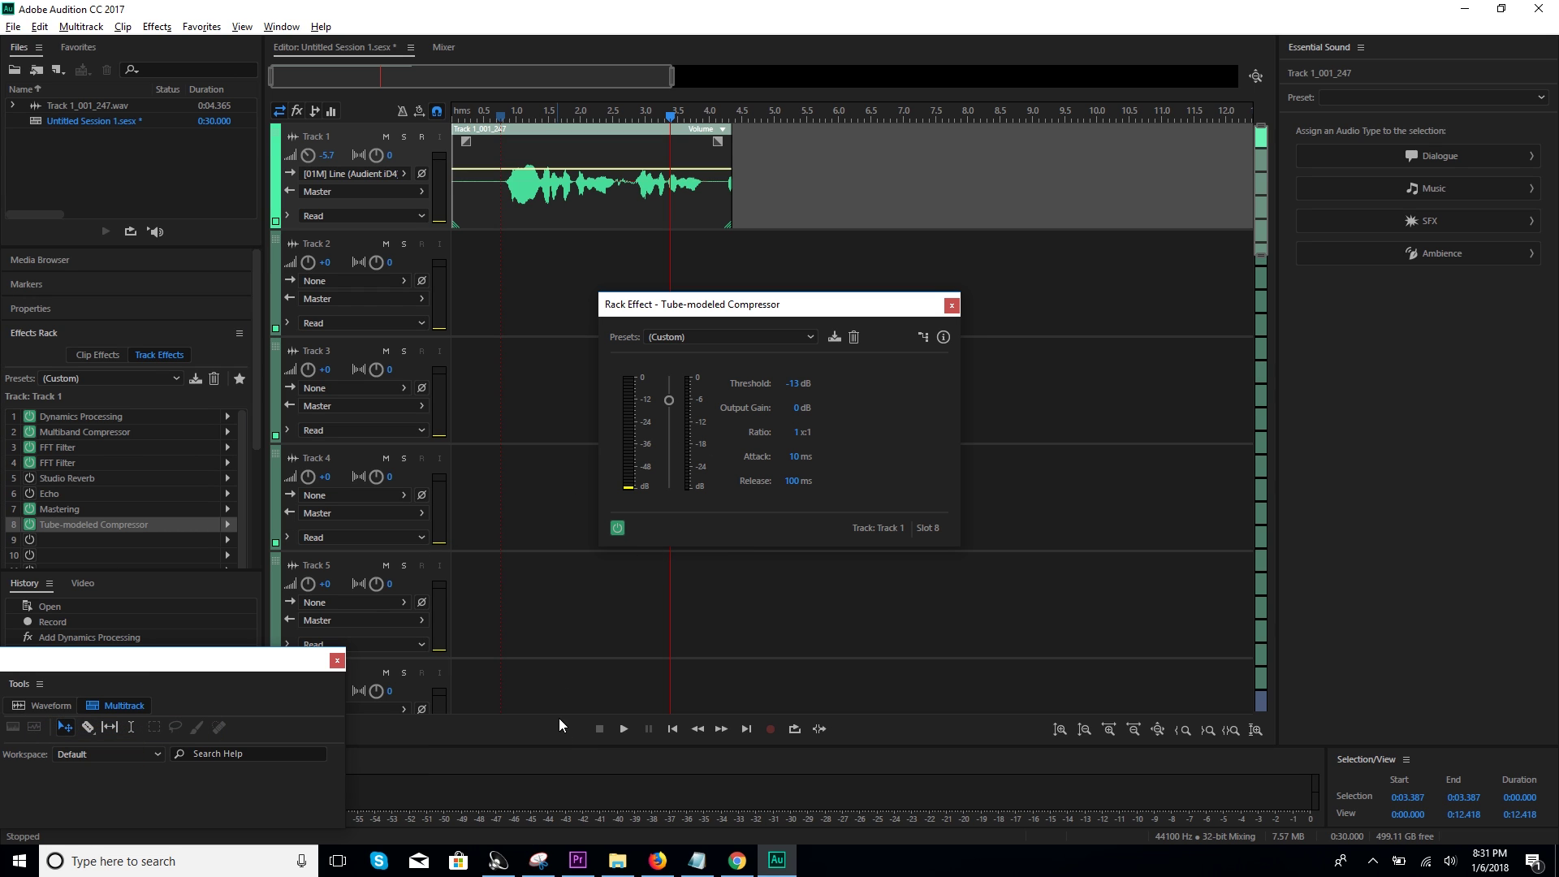
left_click(623, 729)
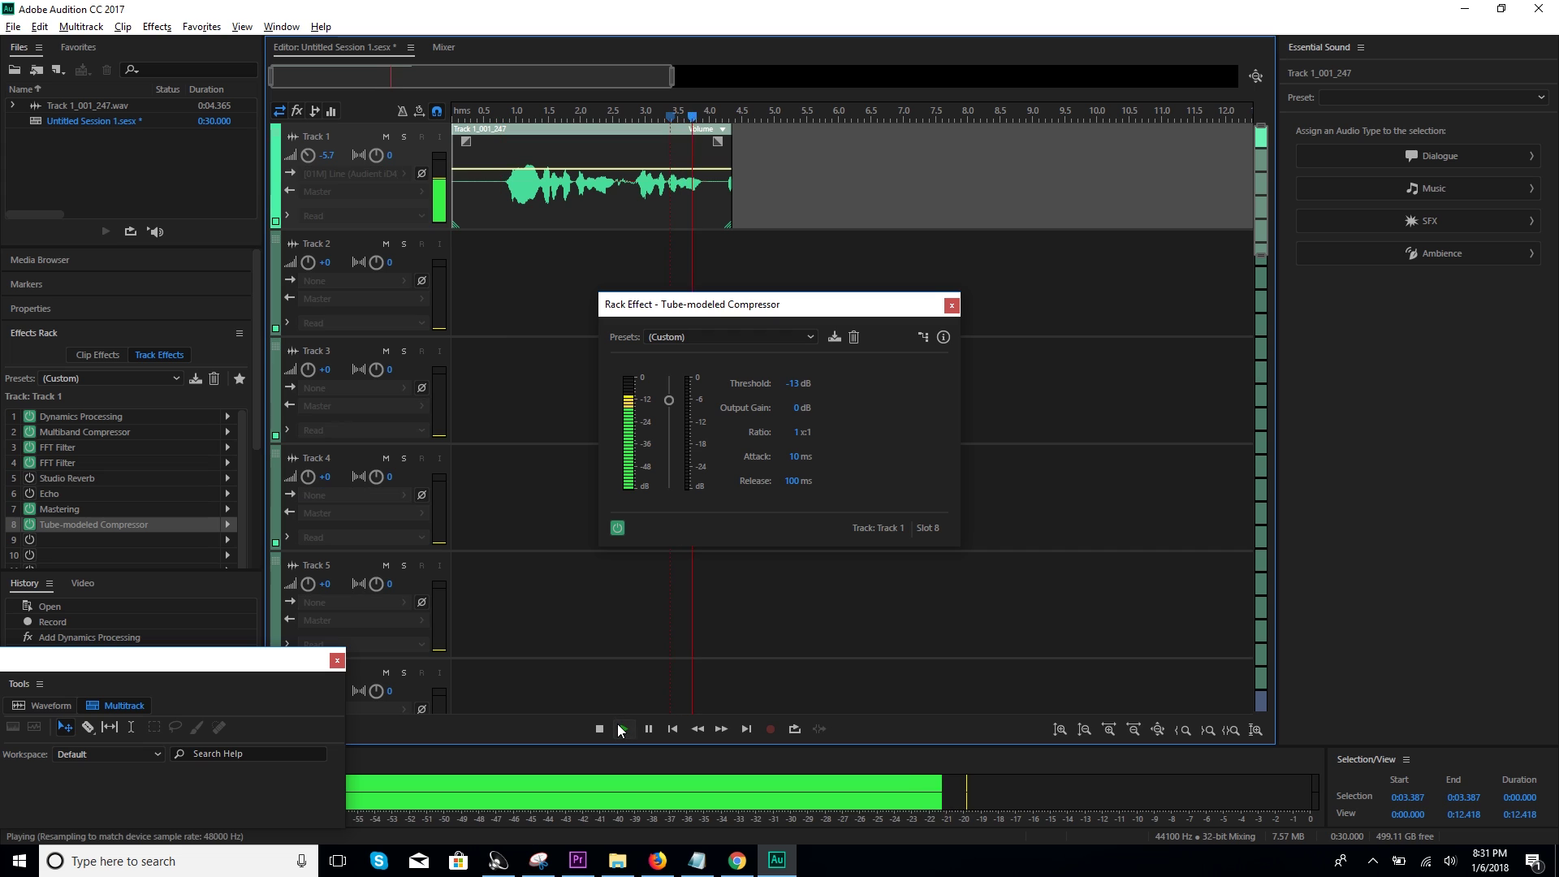
left_click(521, 112)
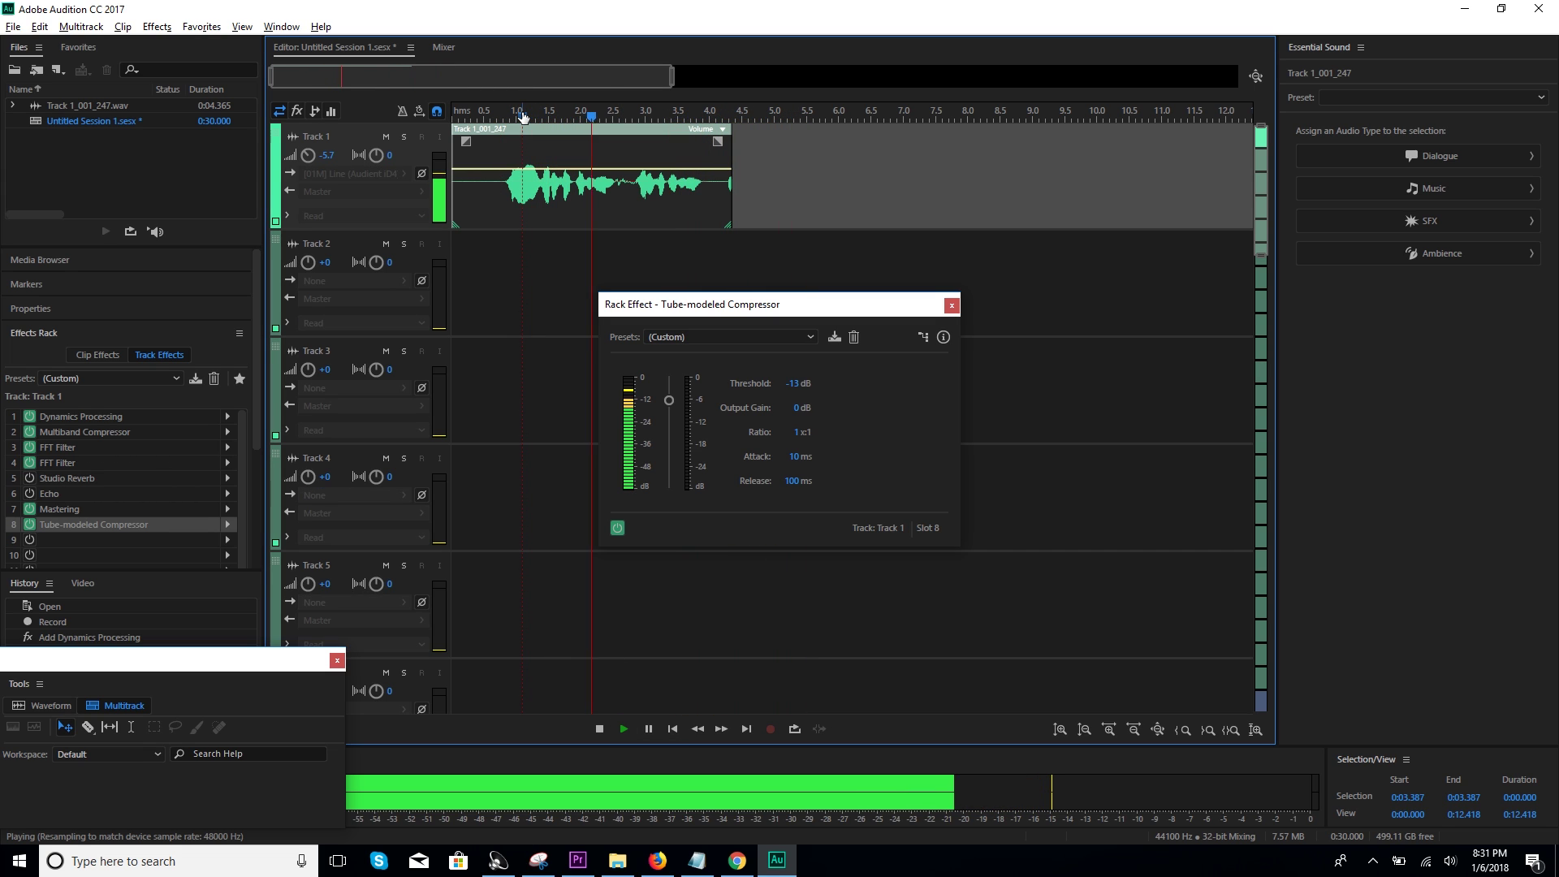
left_click_drag(670, 399, 668, 408)
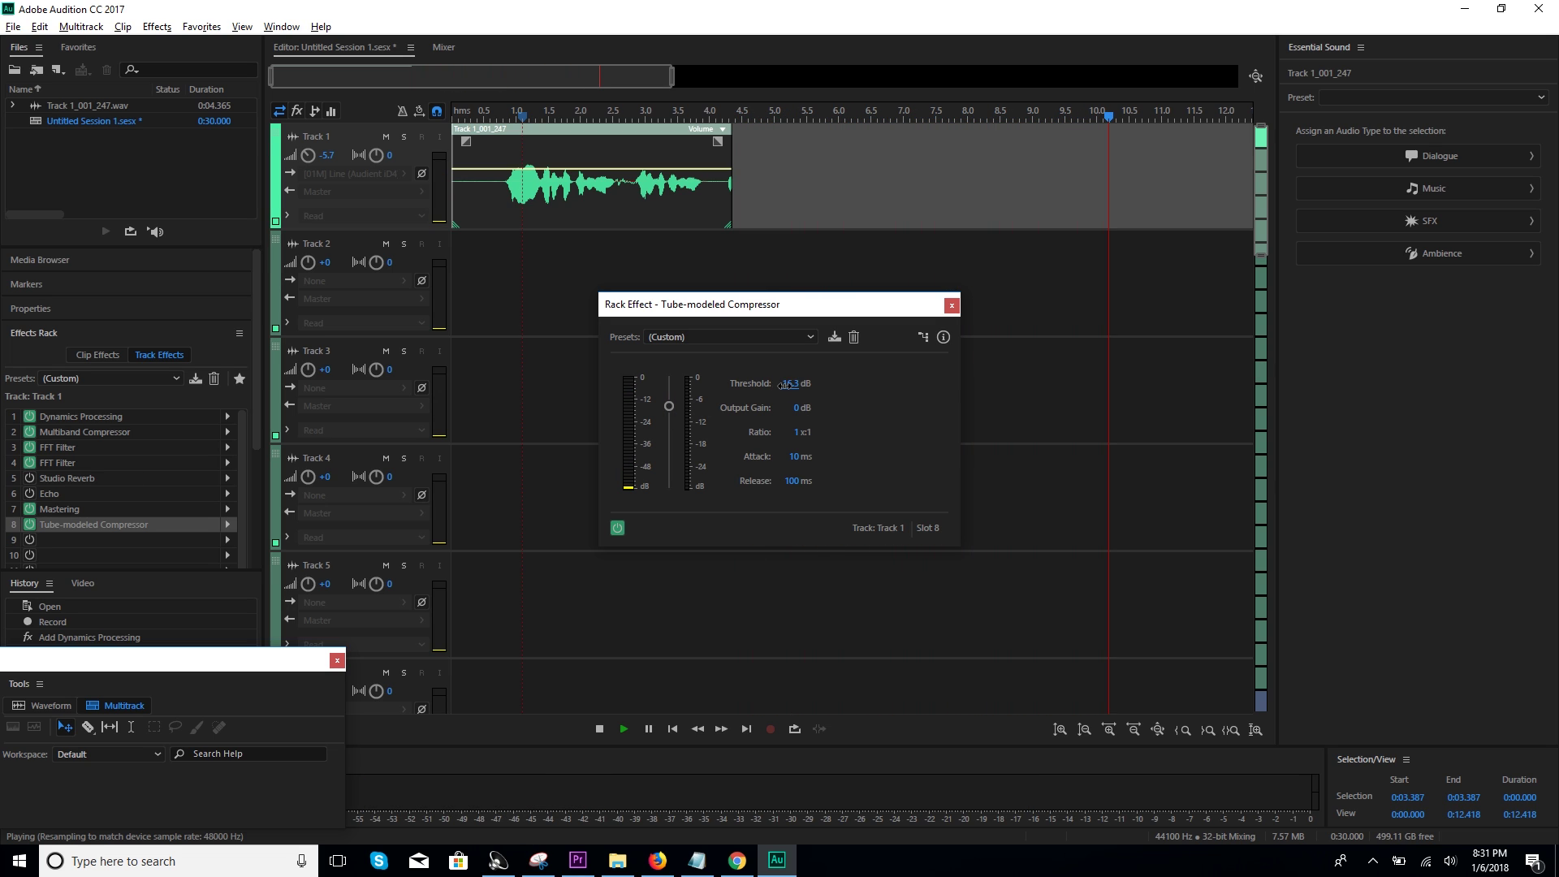
left_click_drag(793, 386, 806, 388)
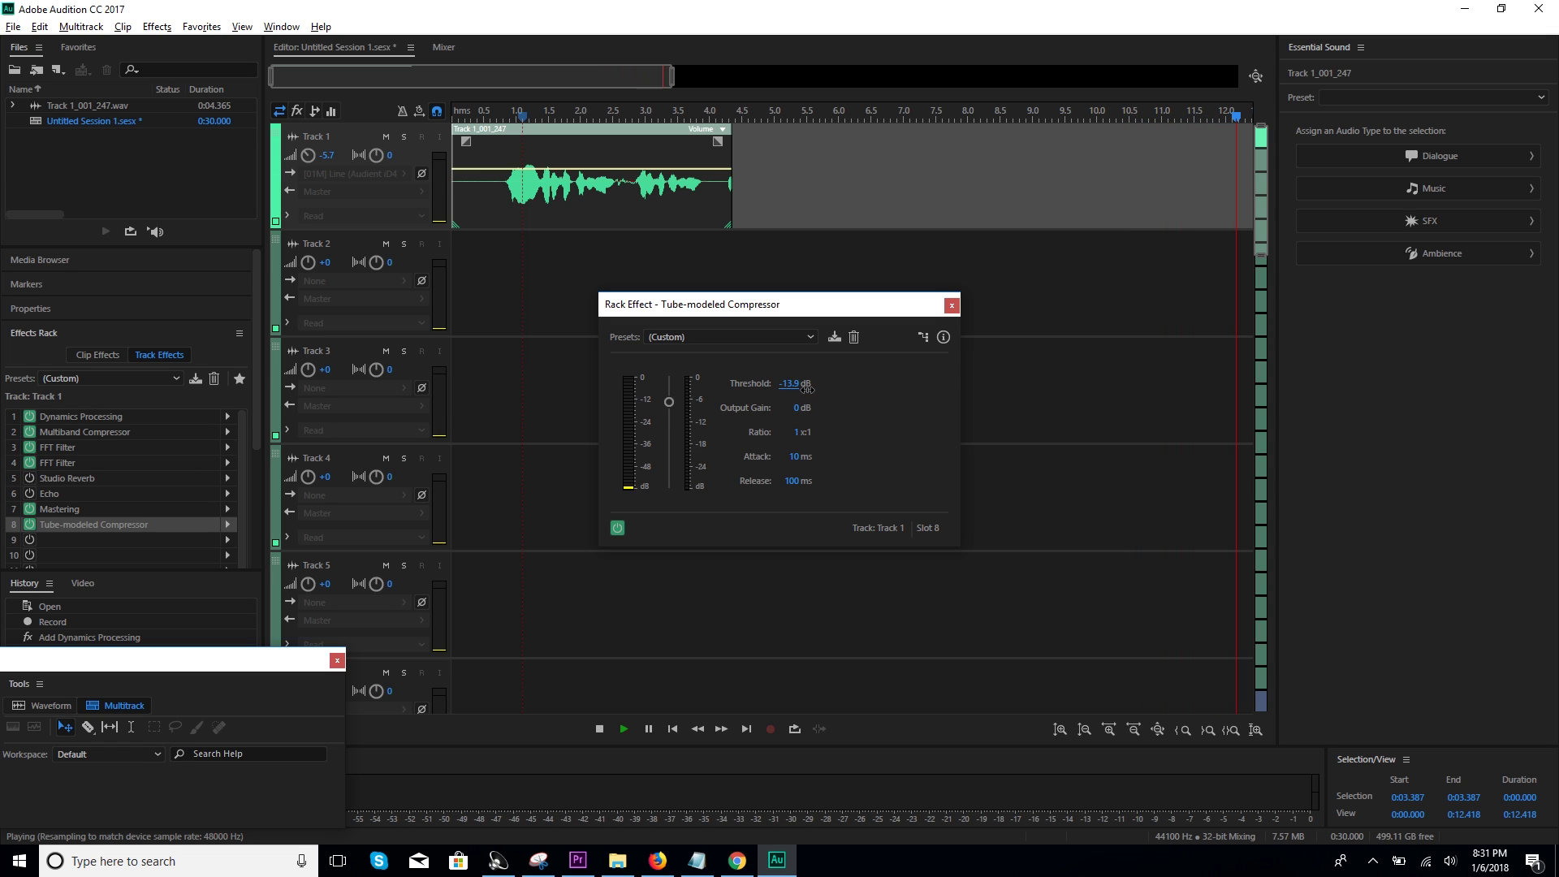
mouse_move(307, 78)
left_mouse_down()
mouse_move(346, 82)
mouse_move(311, 79)
left_mouse_up()
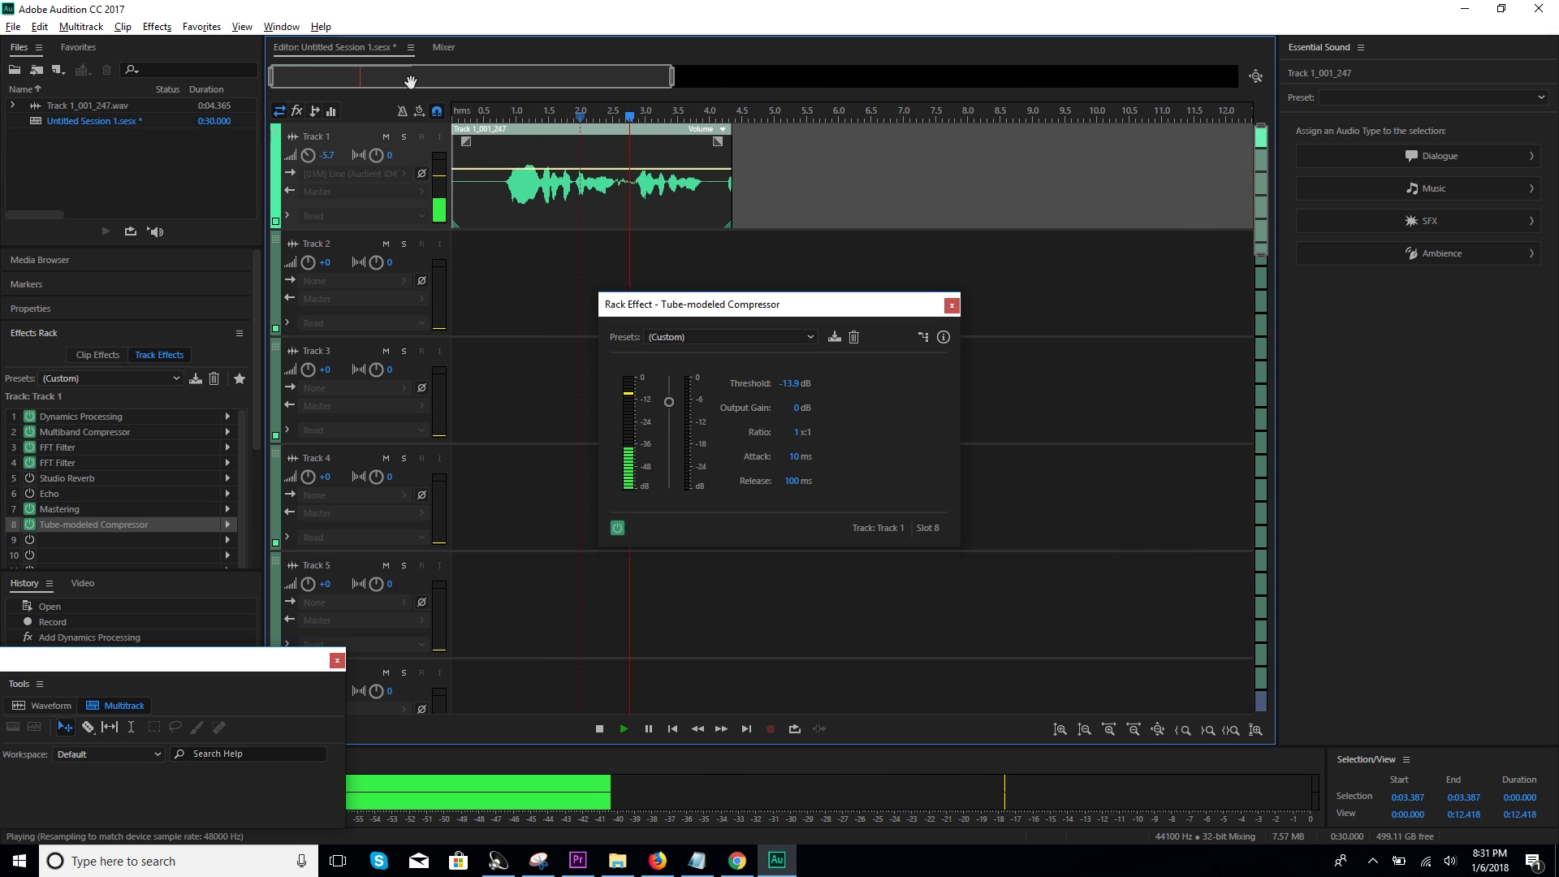
Audition the compressed vocal through several replays from near its start
left_click(485, 112)
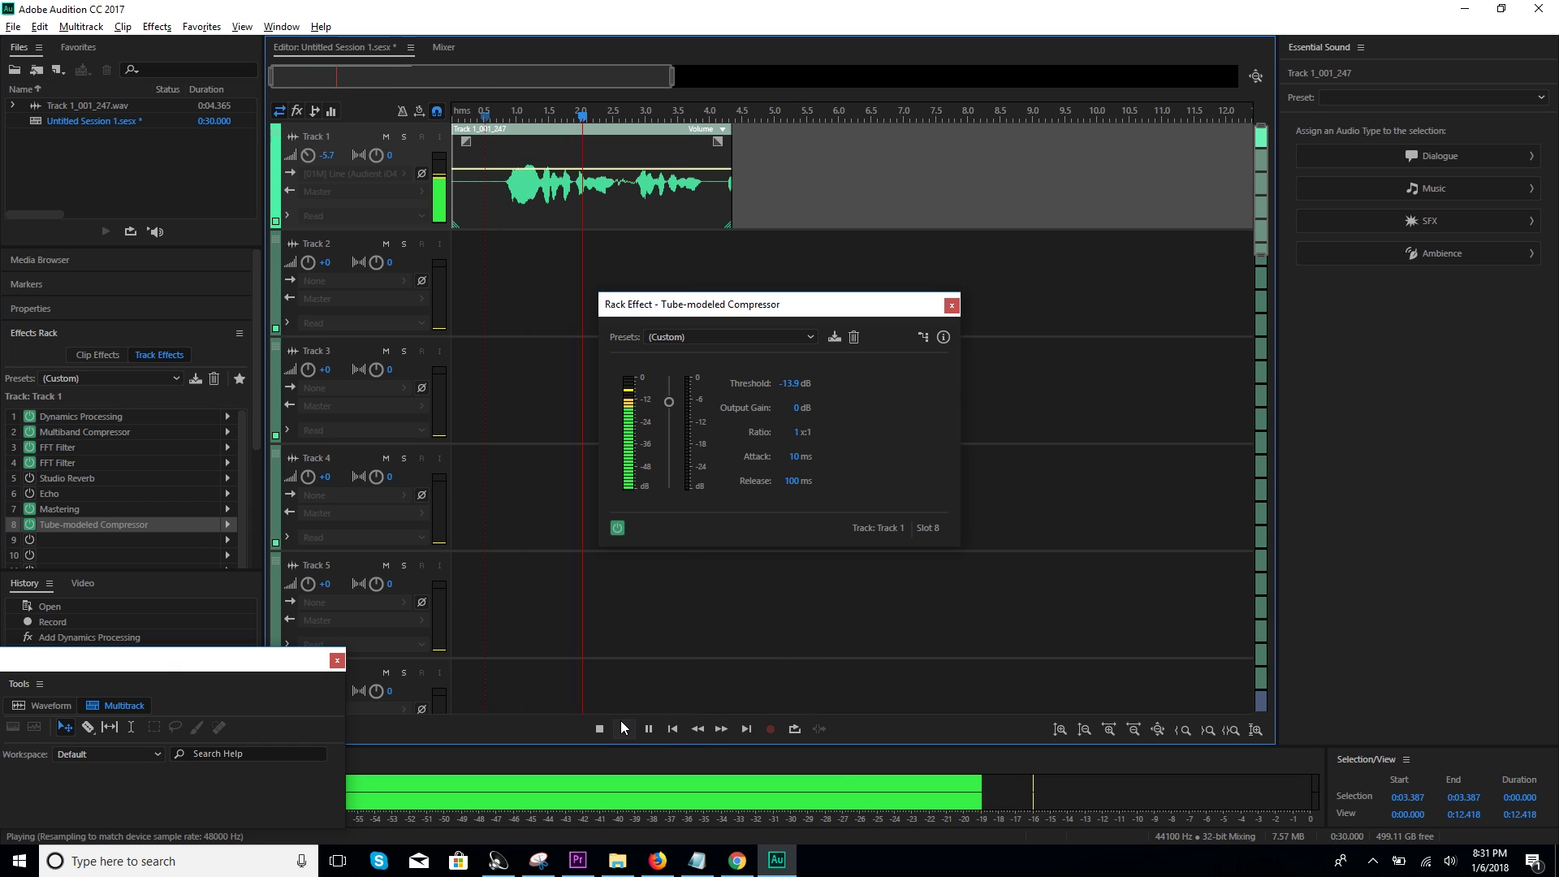
left_click(599, 727)
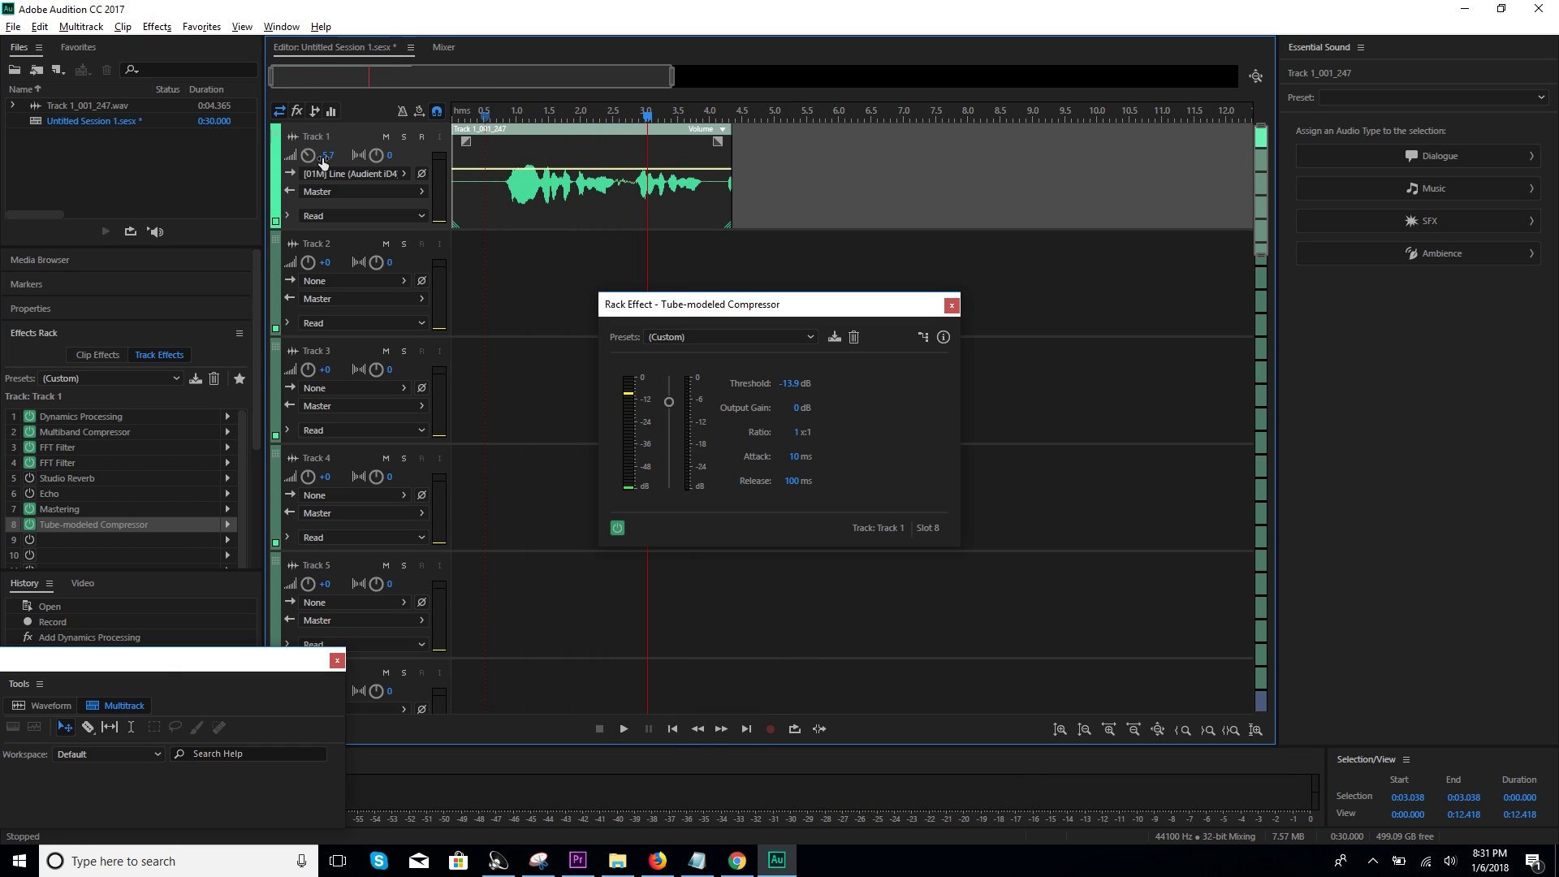
left_click(623, 729)
left_click(600, 729)
left_click(621, 726)
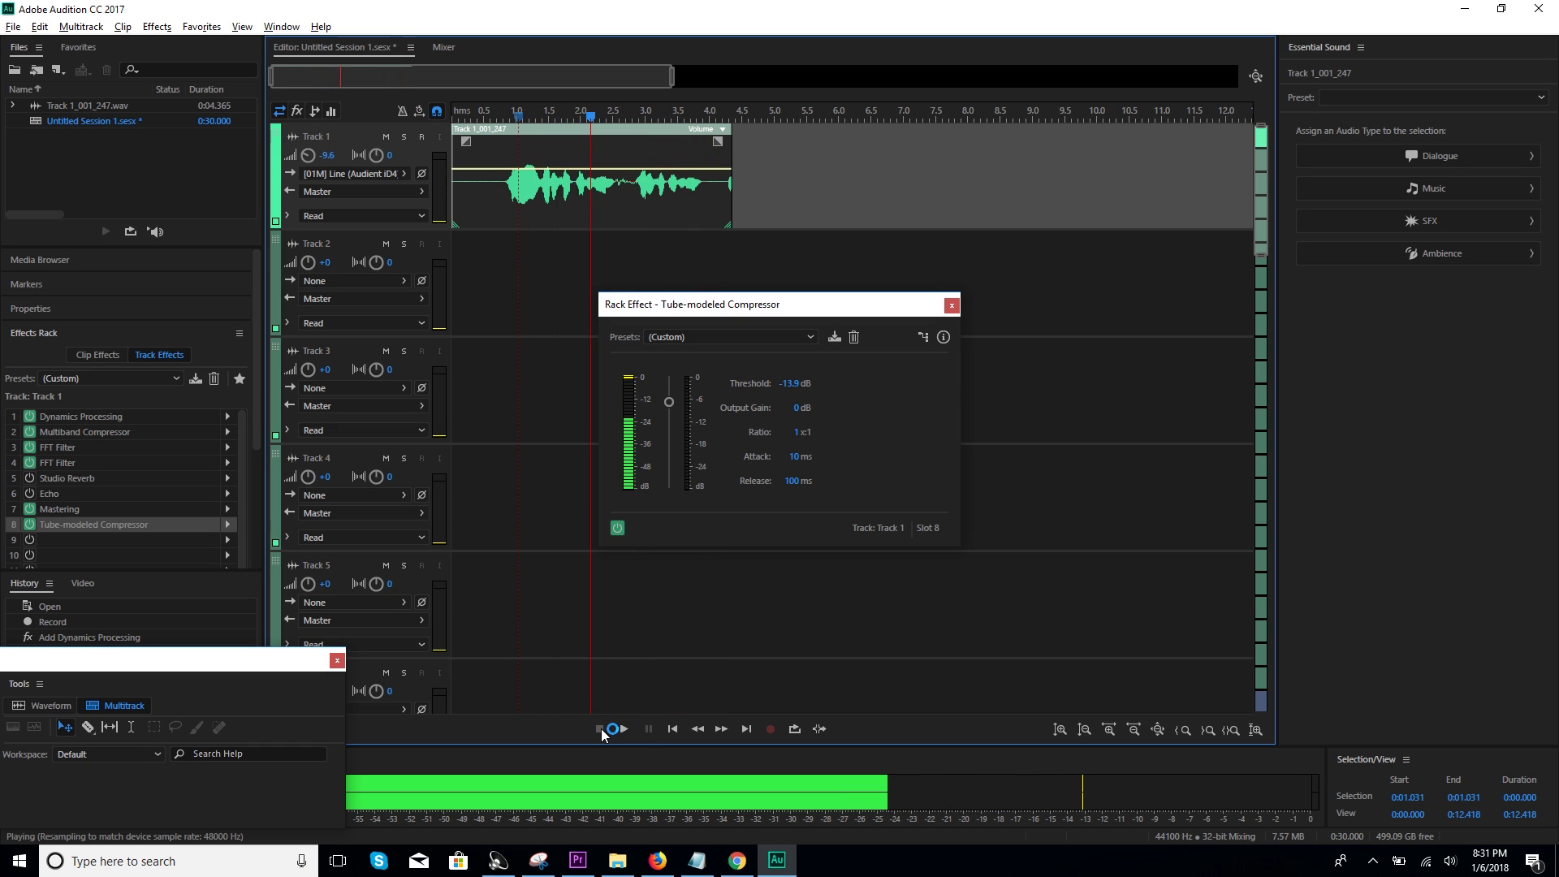
left_click(600, 729)
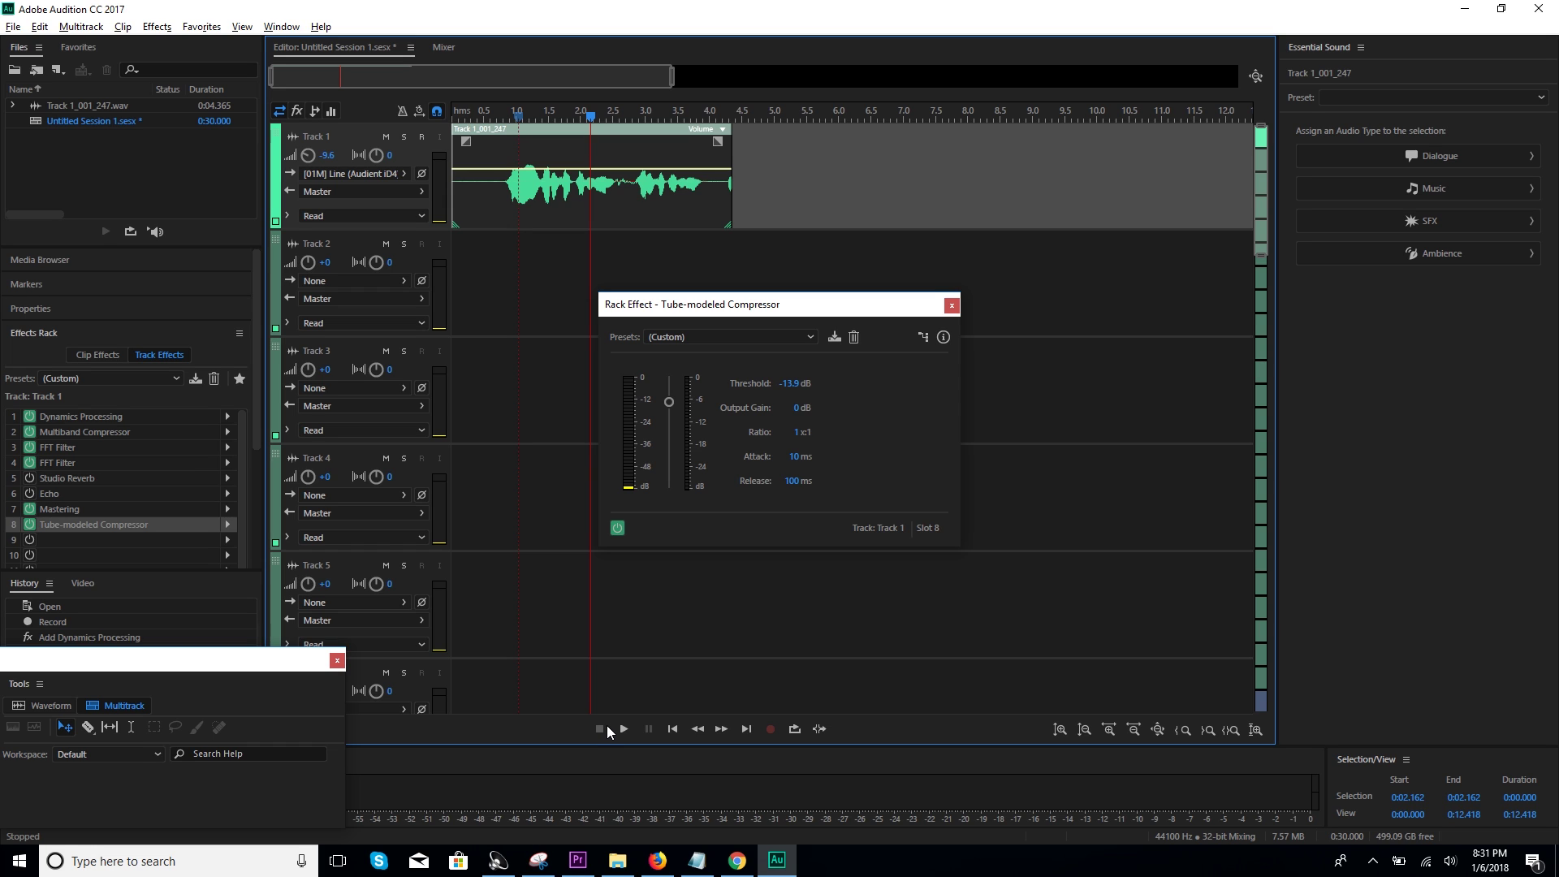
left_click(623, 729)
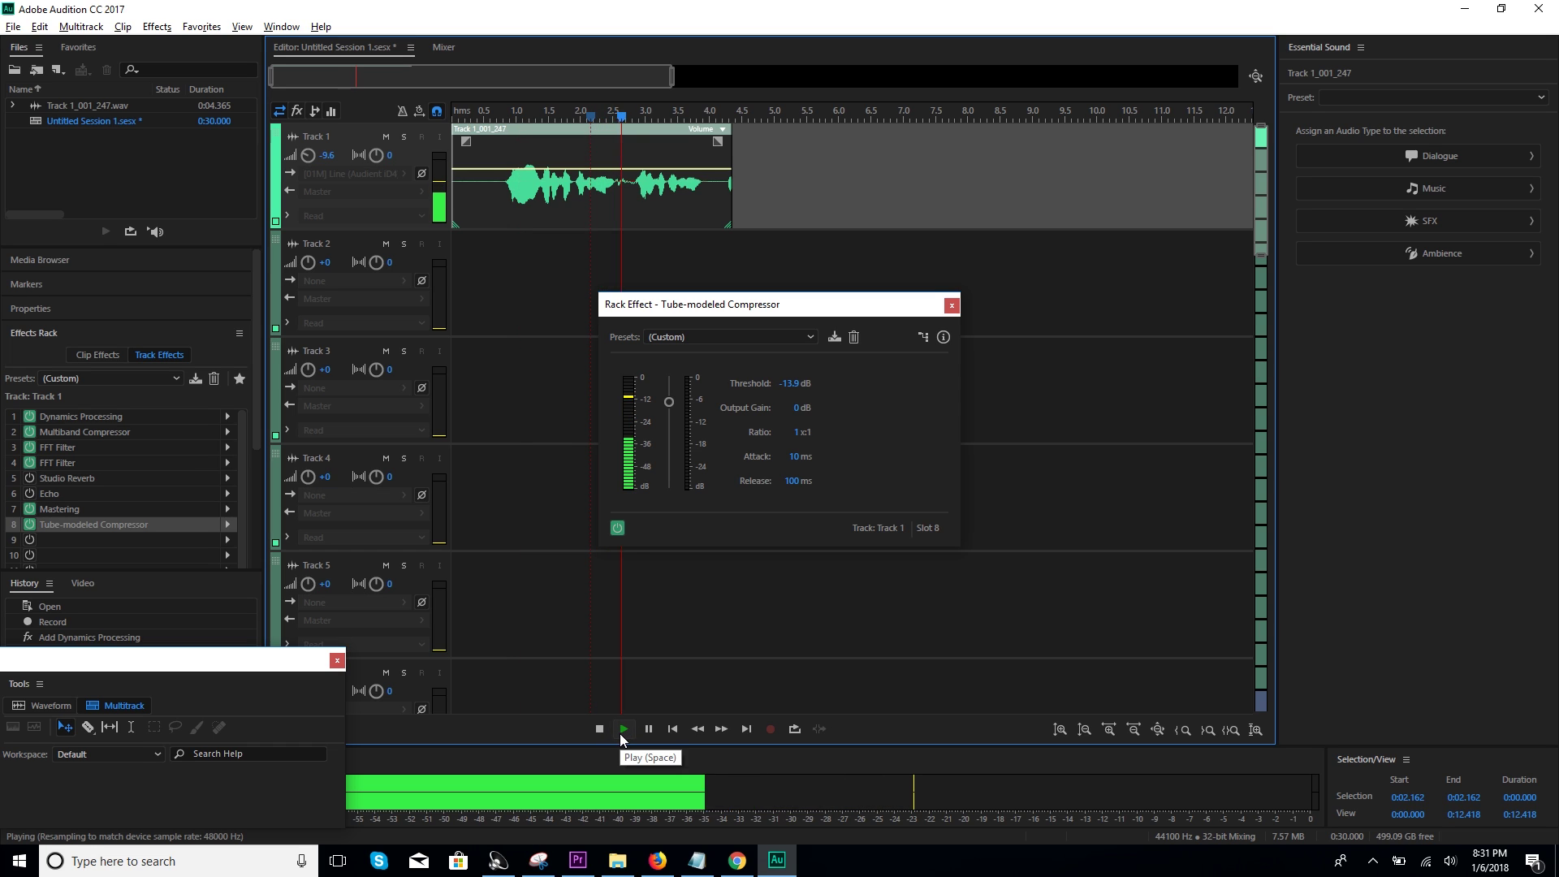
left_click(600, 729)
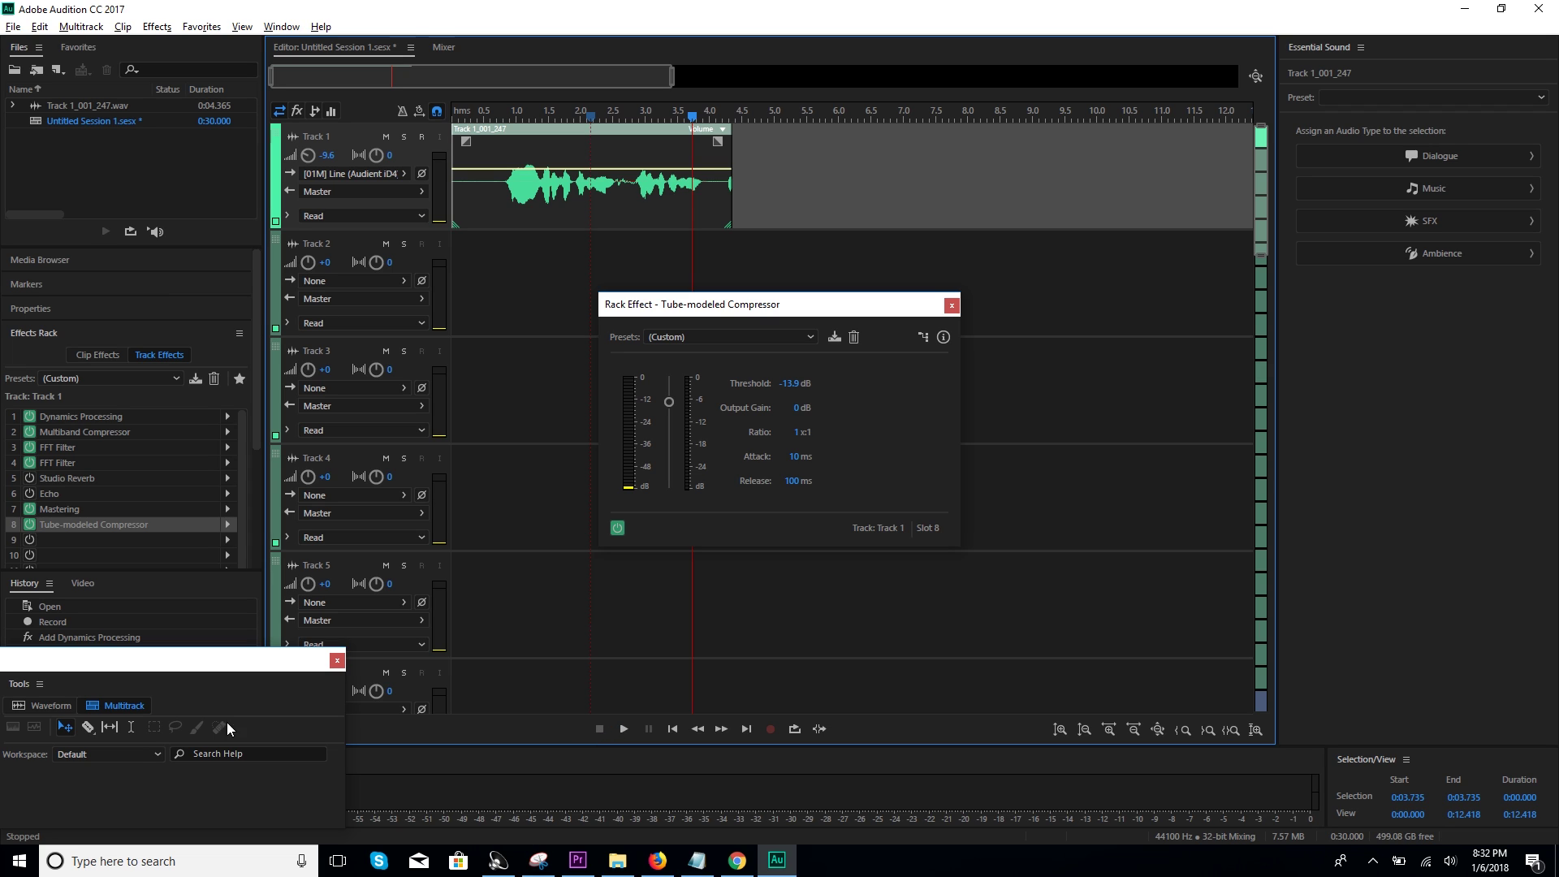
Reopen and close Echo, close the Tube-modeled Compressor window, and bring up File Explorer
left_click(31, 490)
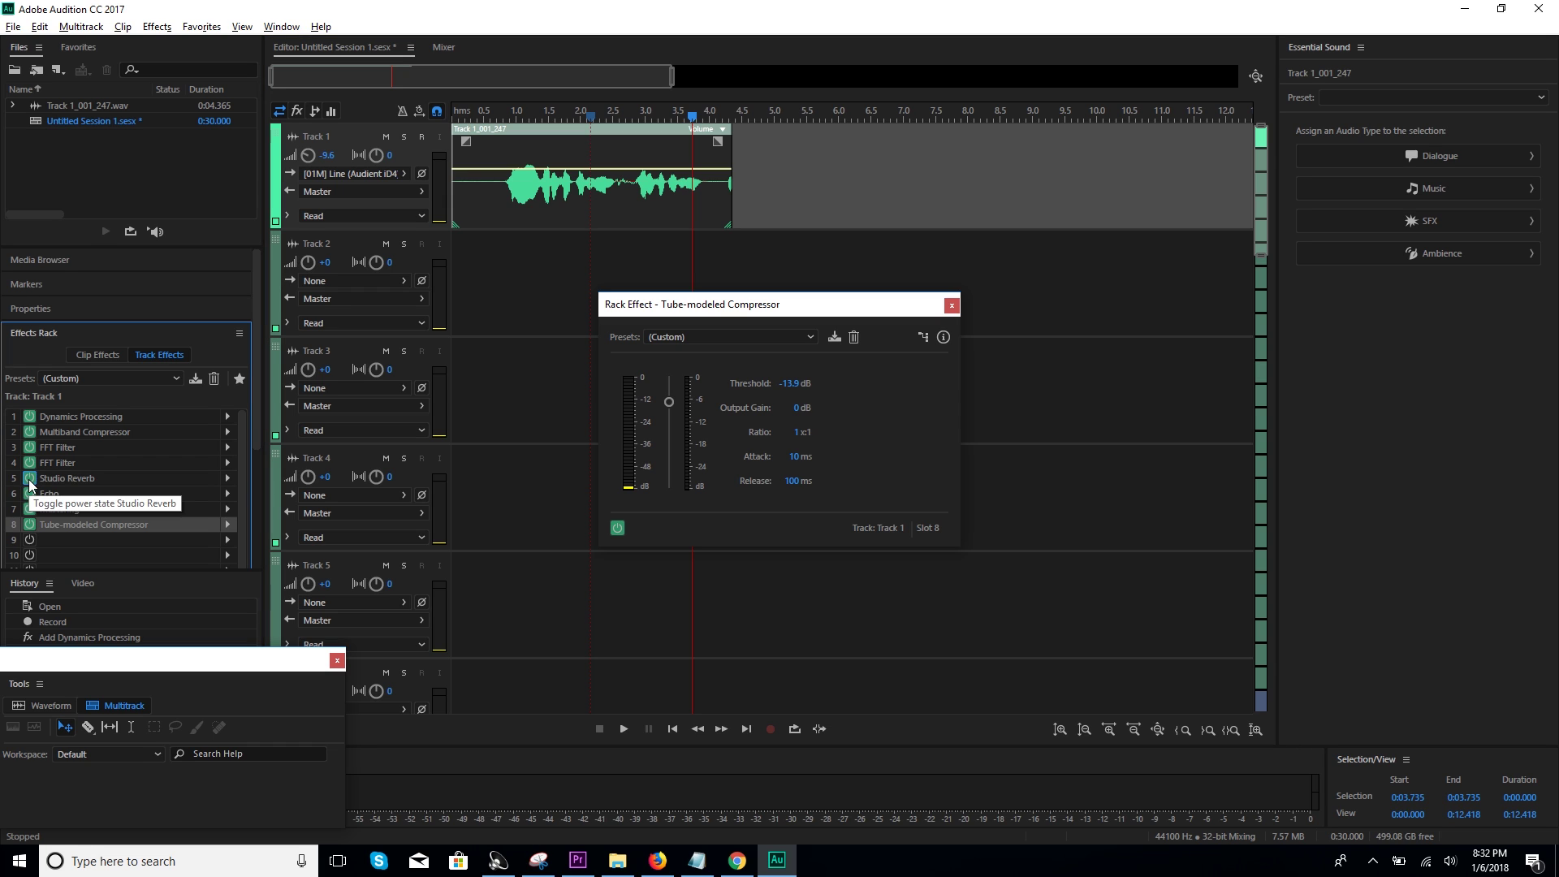
left_click(39, 493)
double_click(39, 494)
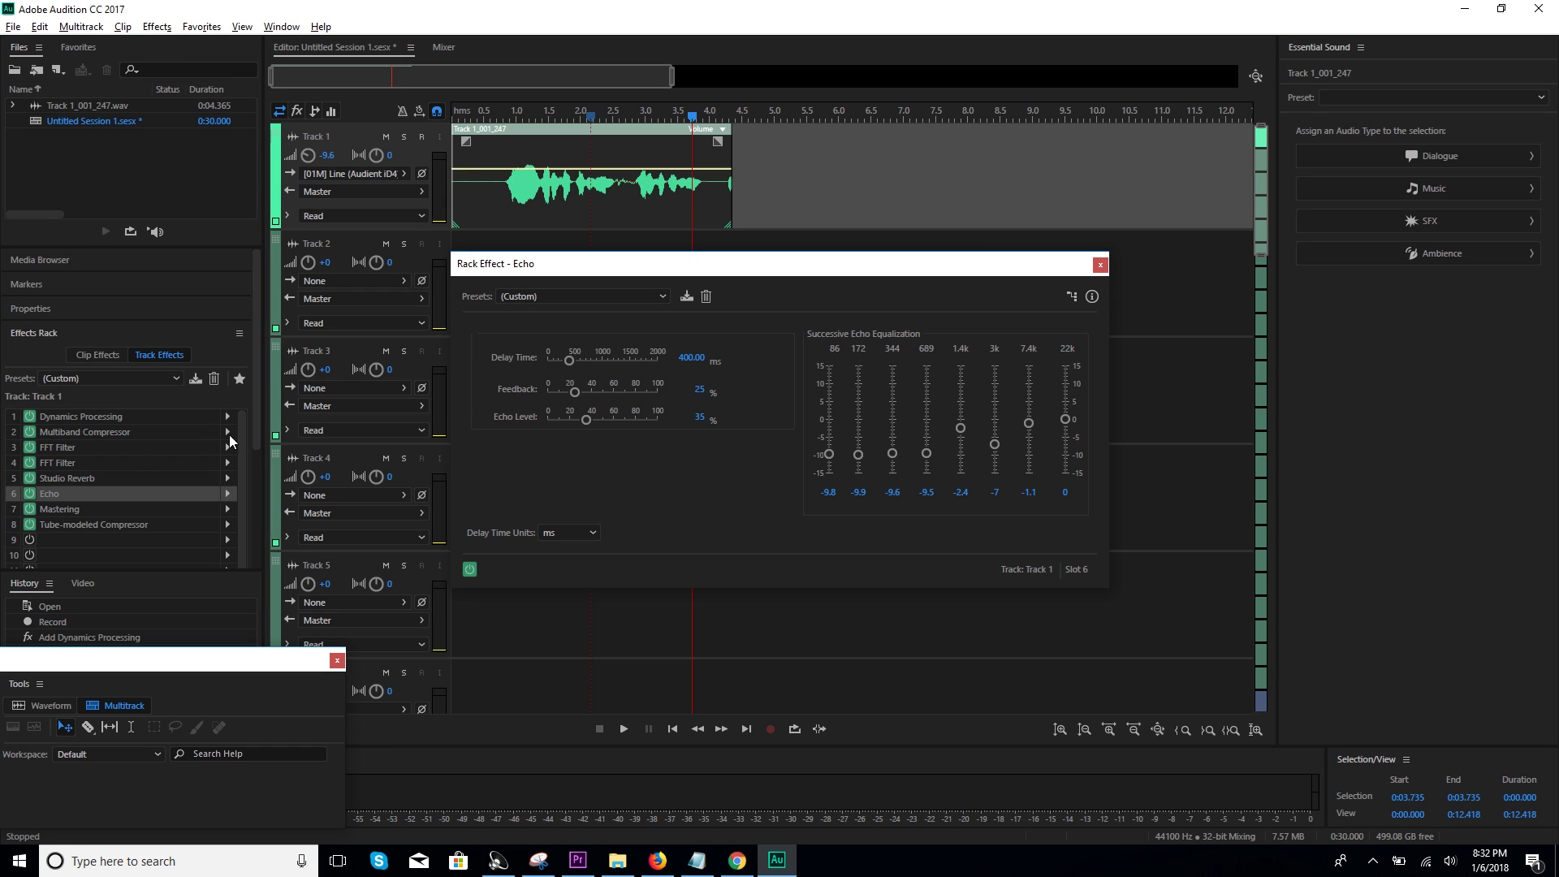
left_click(1106, 258)
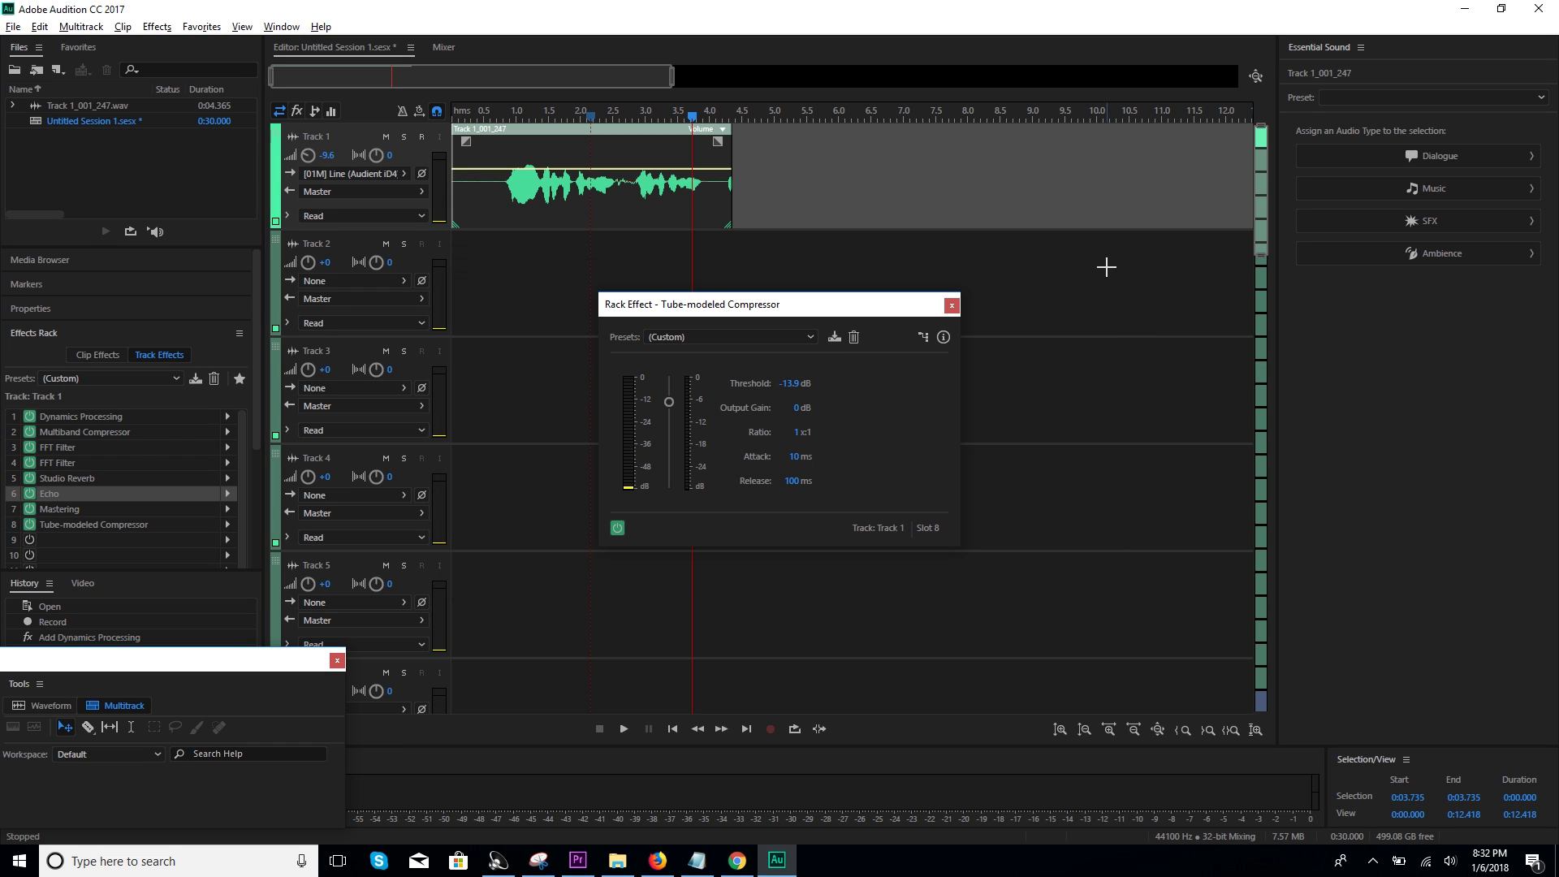
left_click(951, 305)
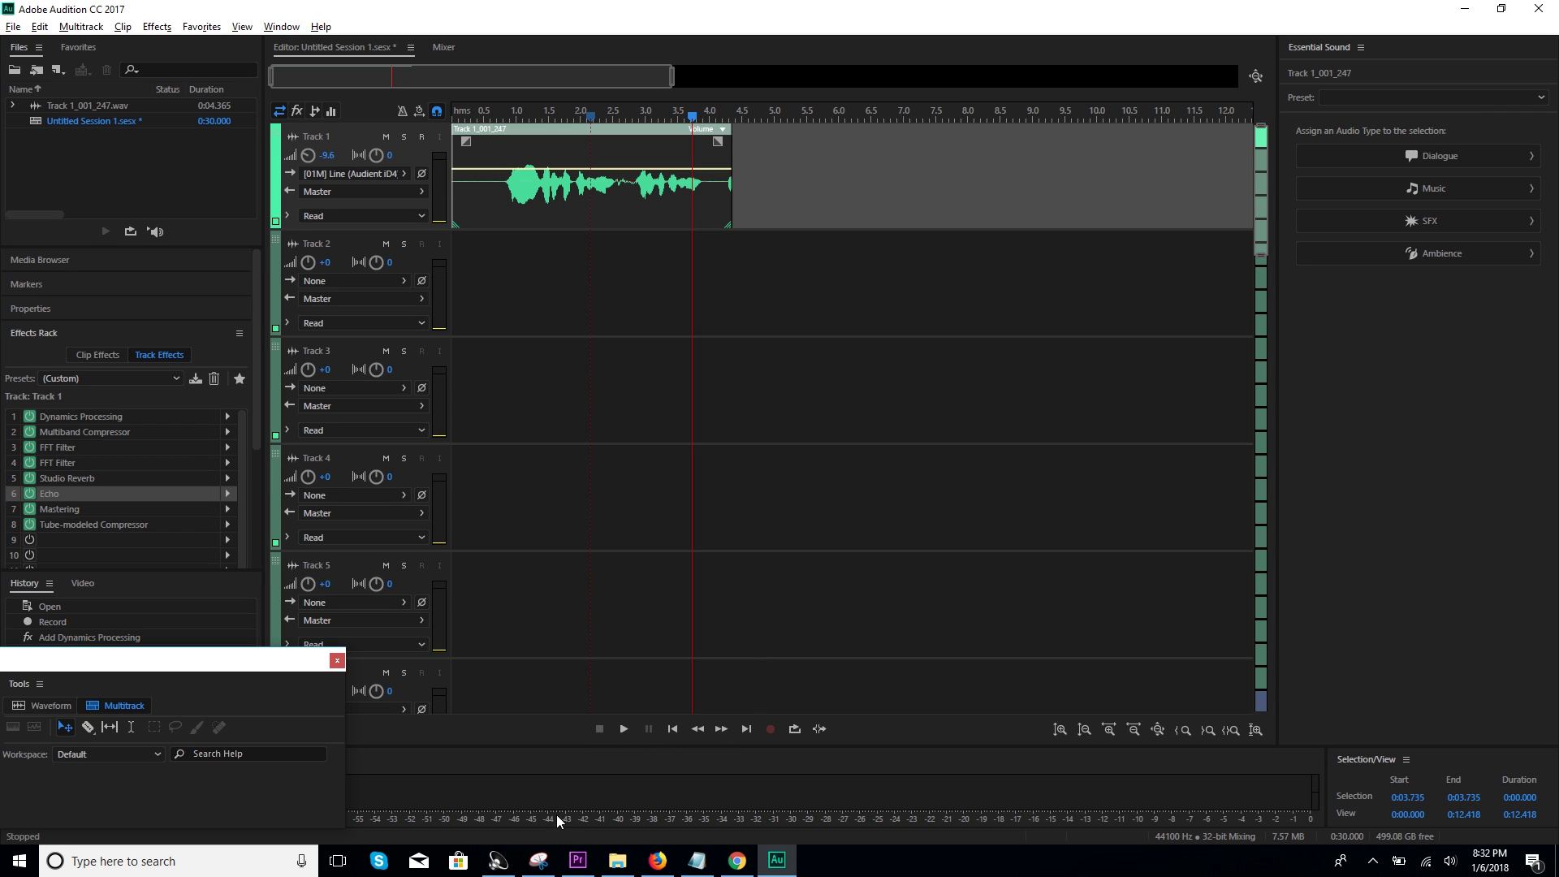
left_click(623, 861)
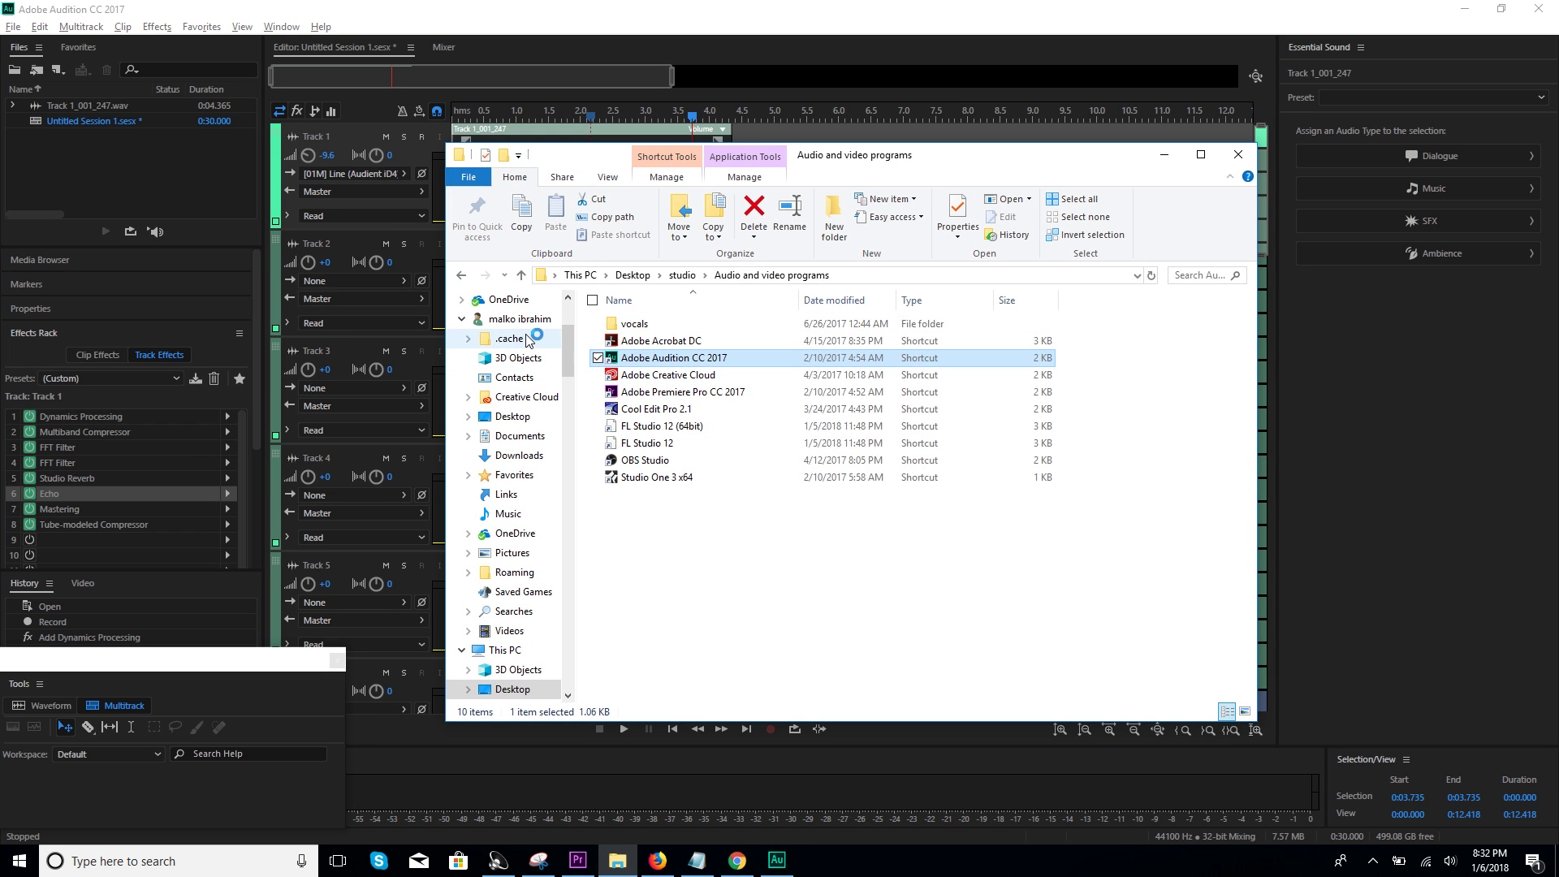
scroll(523, 366, "up", 5)
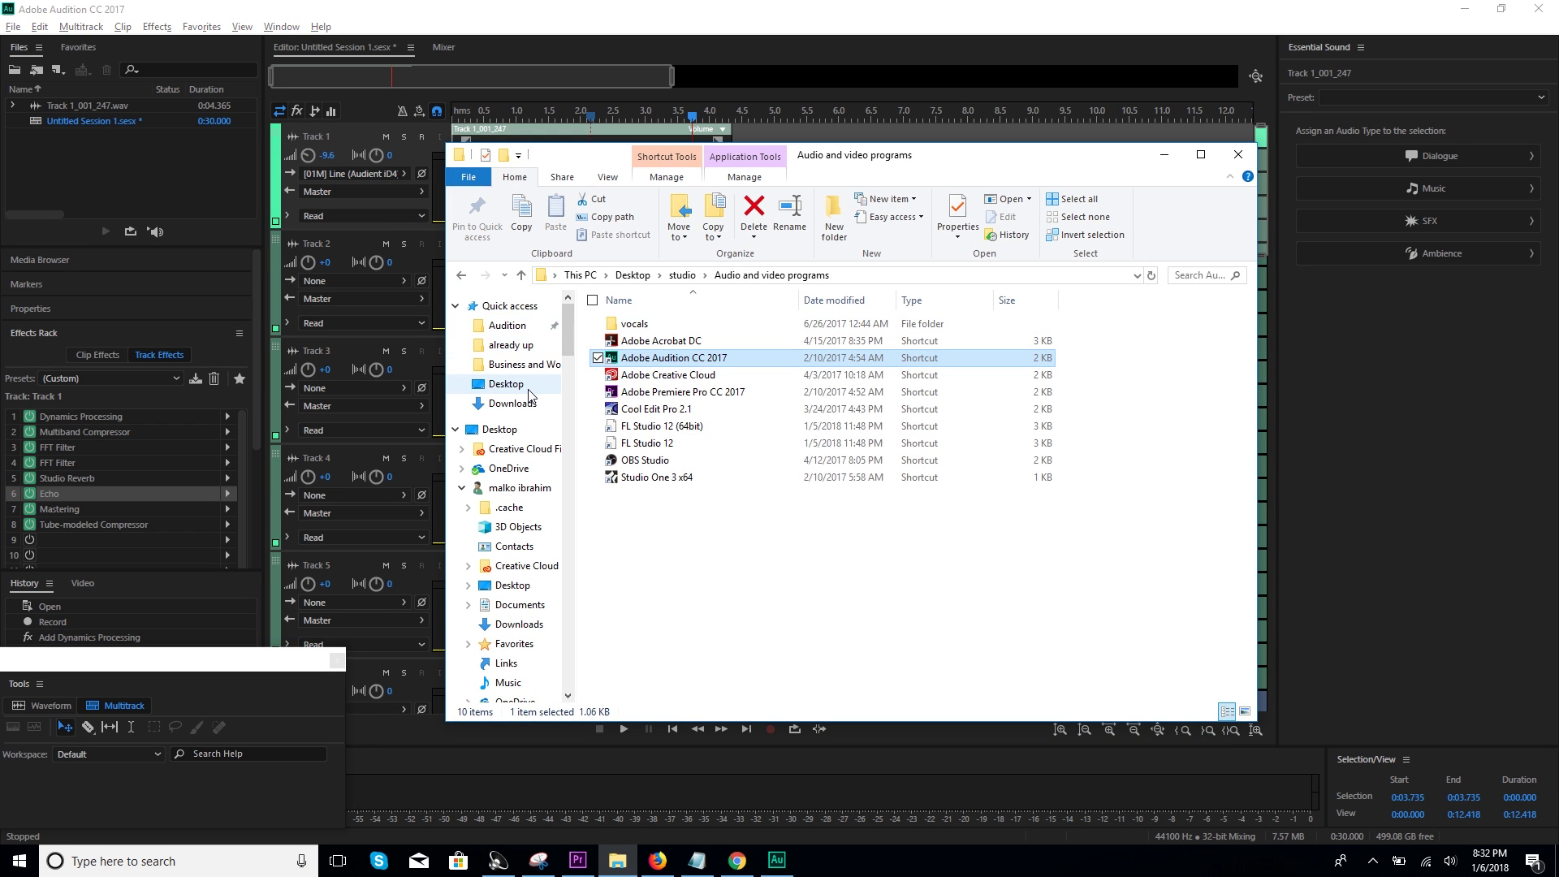
Open the LA breeze file from Desktop > freda payne projects > L.A Breeze
left_click(506, 383)
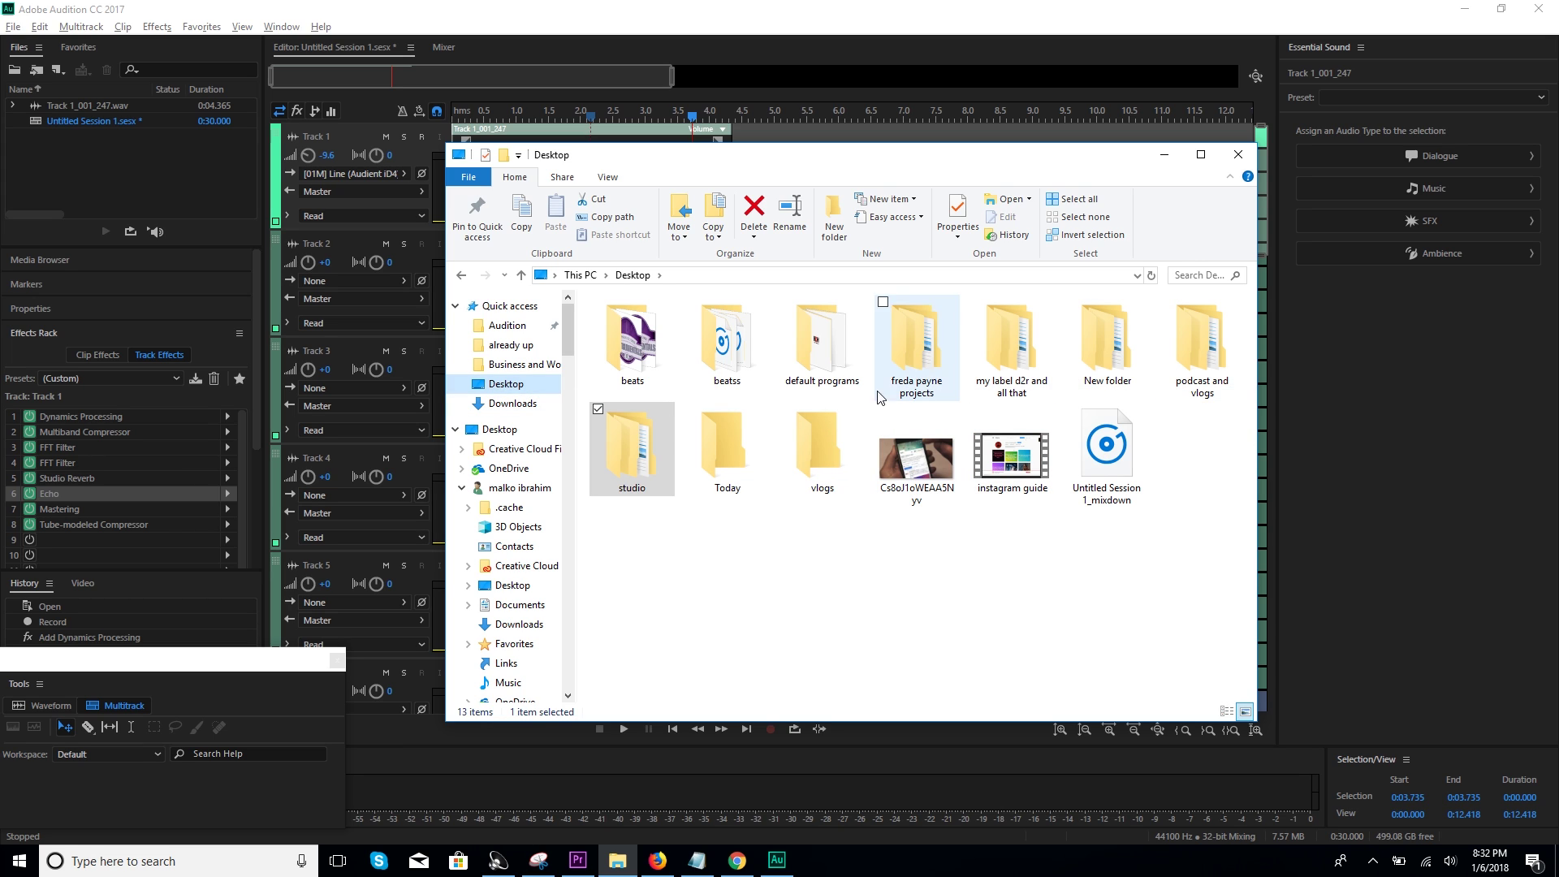
double_click(916, 348)
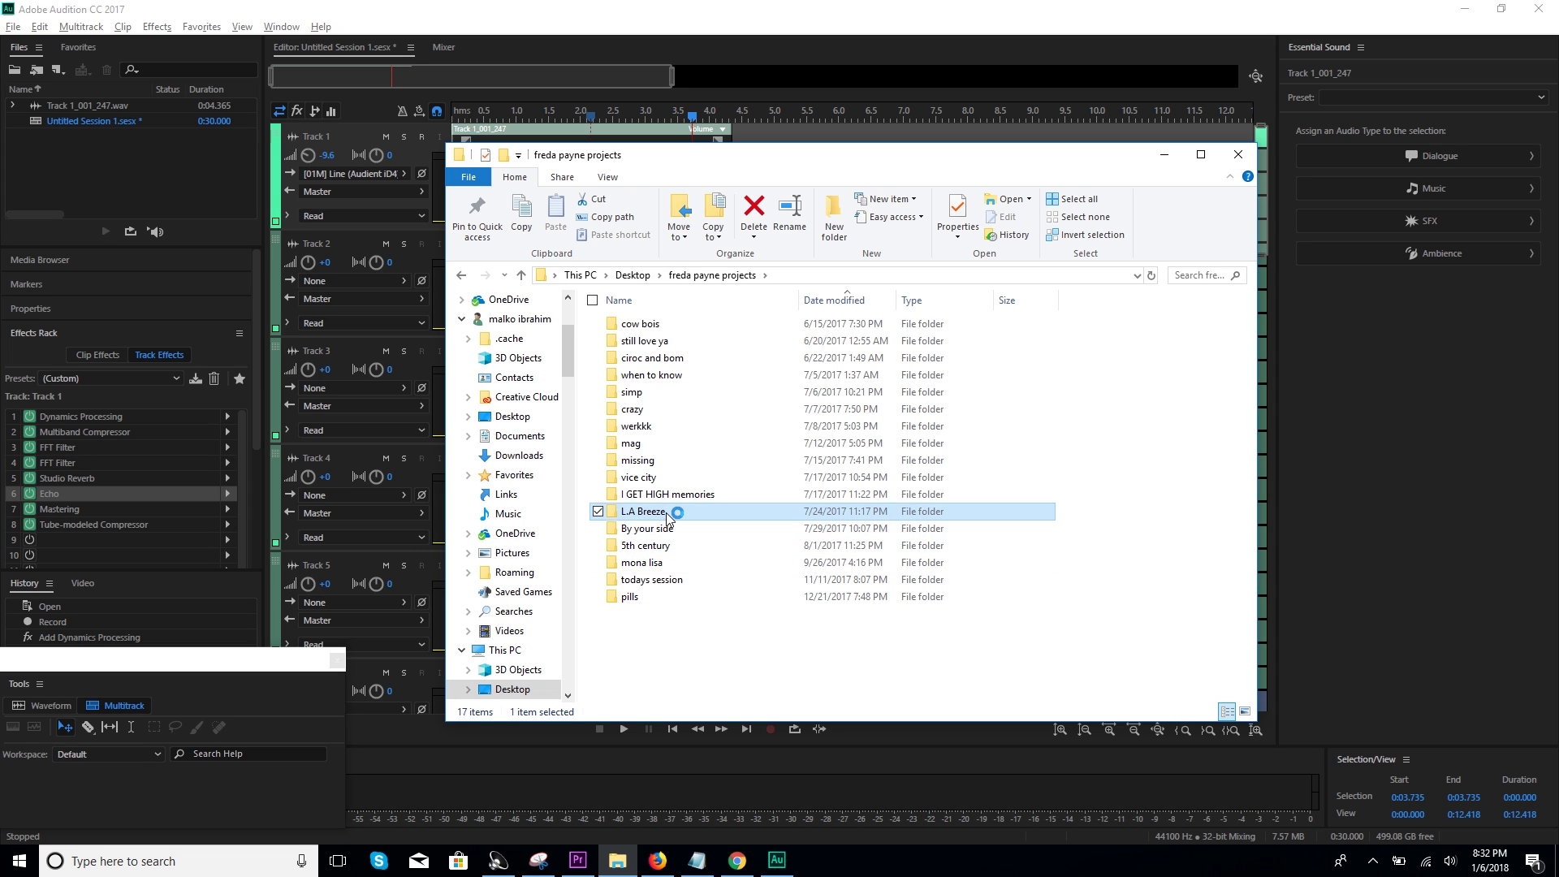
double_click(646, 512)
double_click(684, 390)
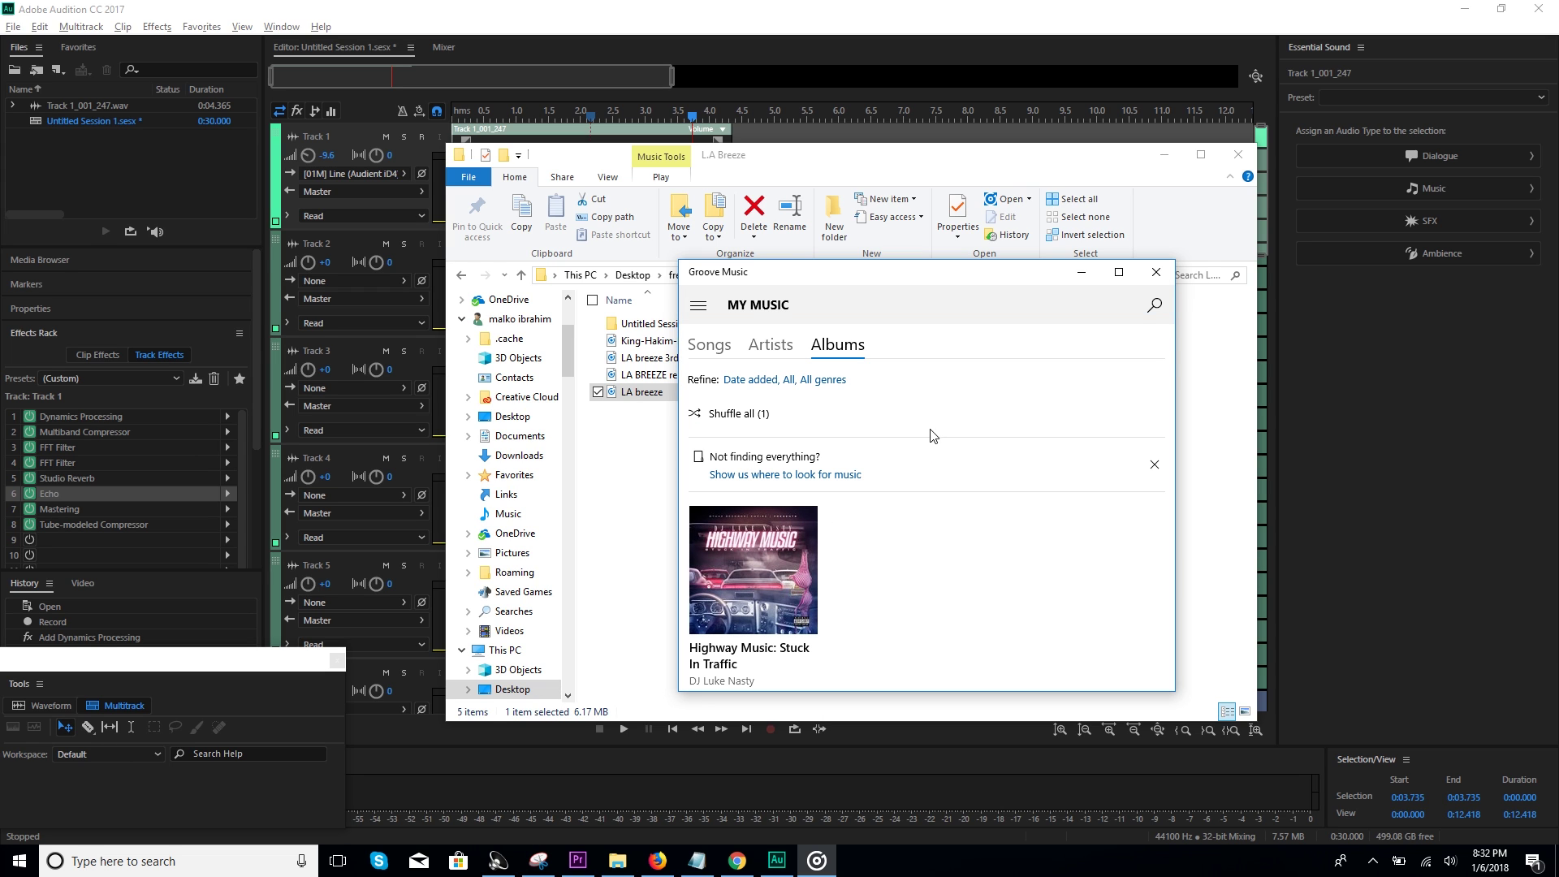
Play LA breeze for about 25 seconds, then close Groove Music
left_click(836, 672)
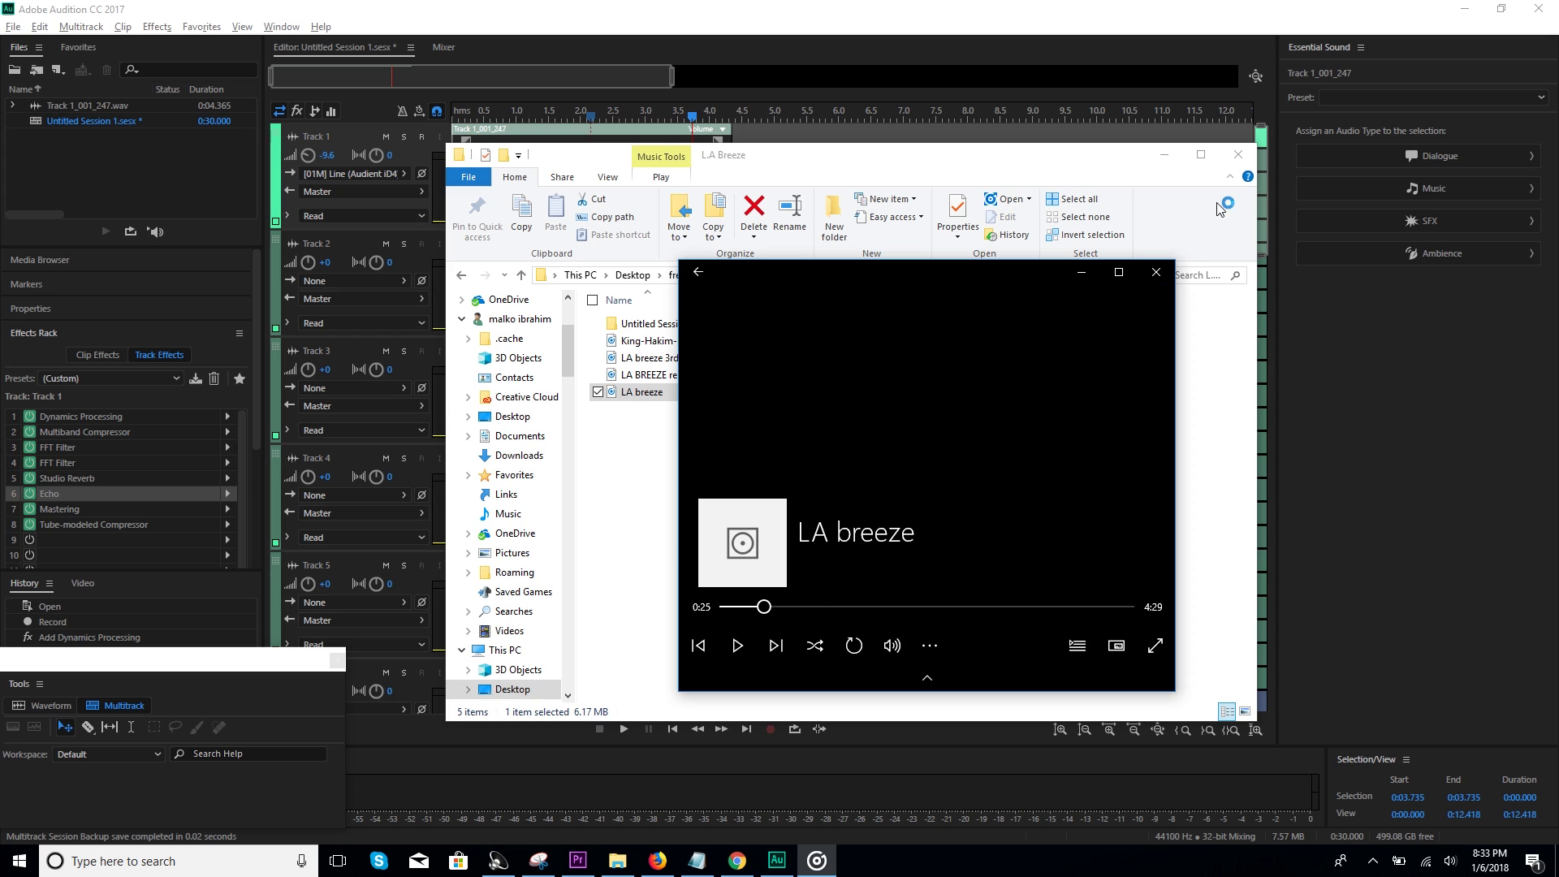
left_click(1156, 271)
Minimize the File Explorer window
left_click(1165, 155)
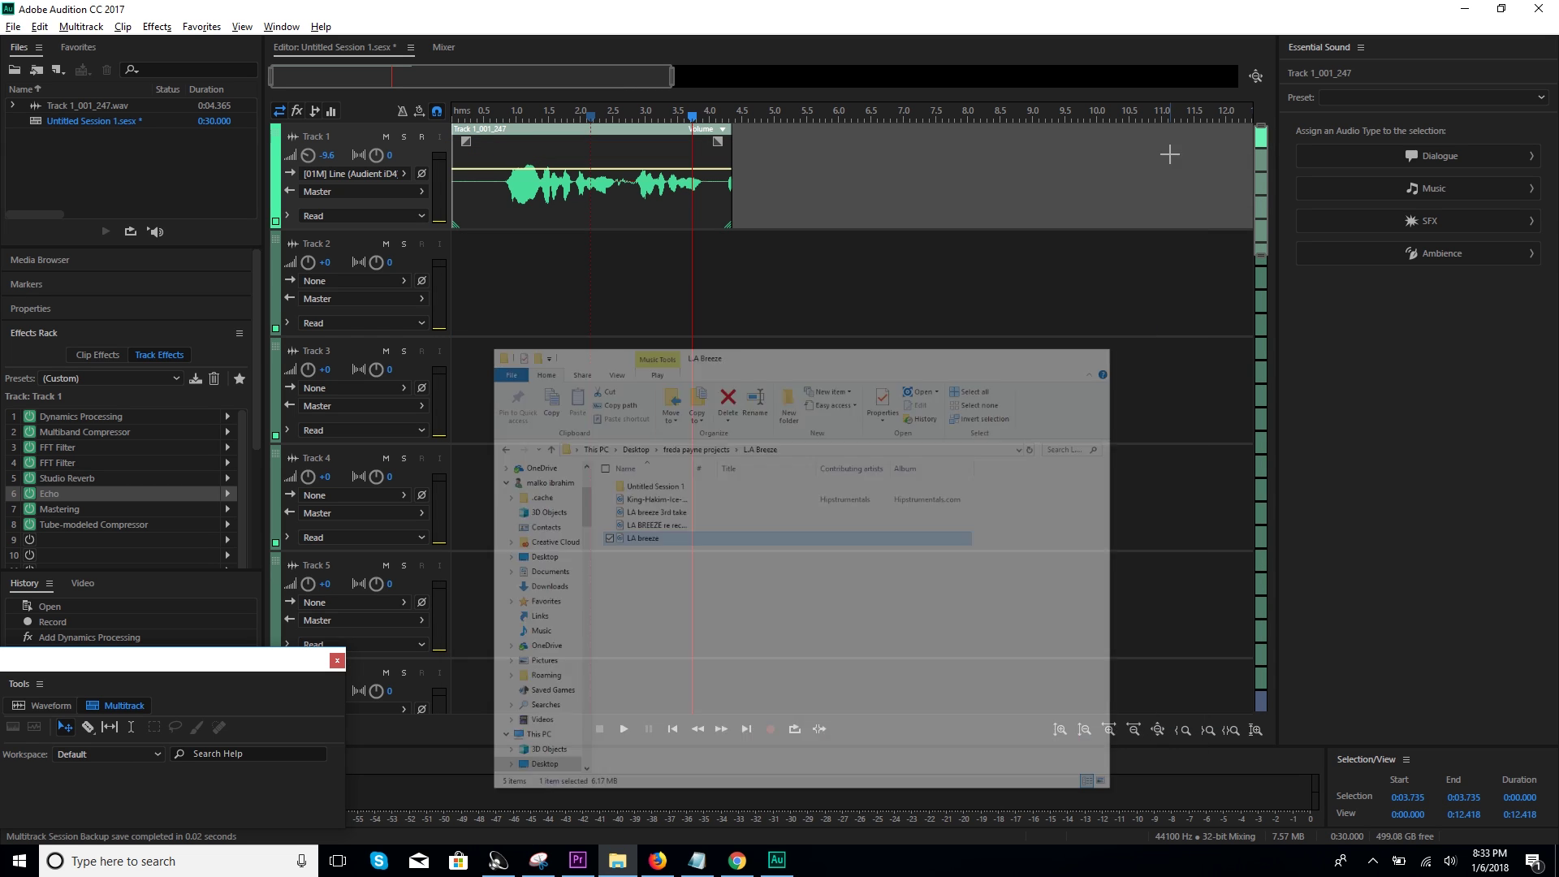